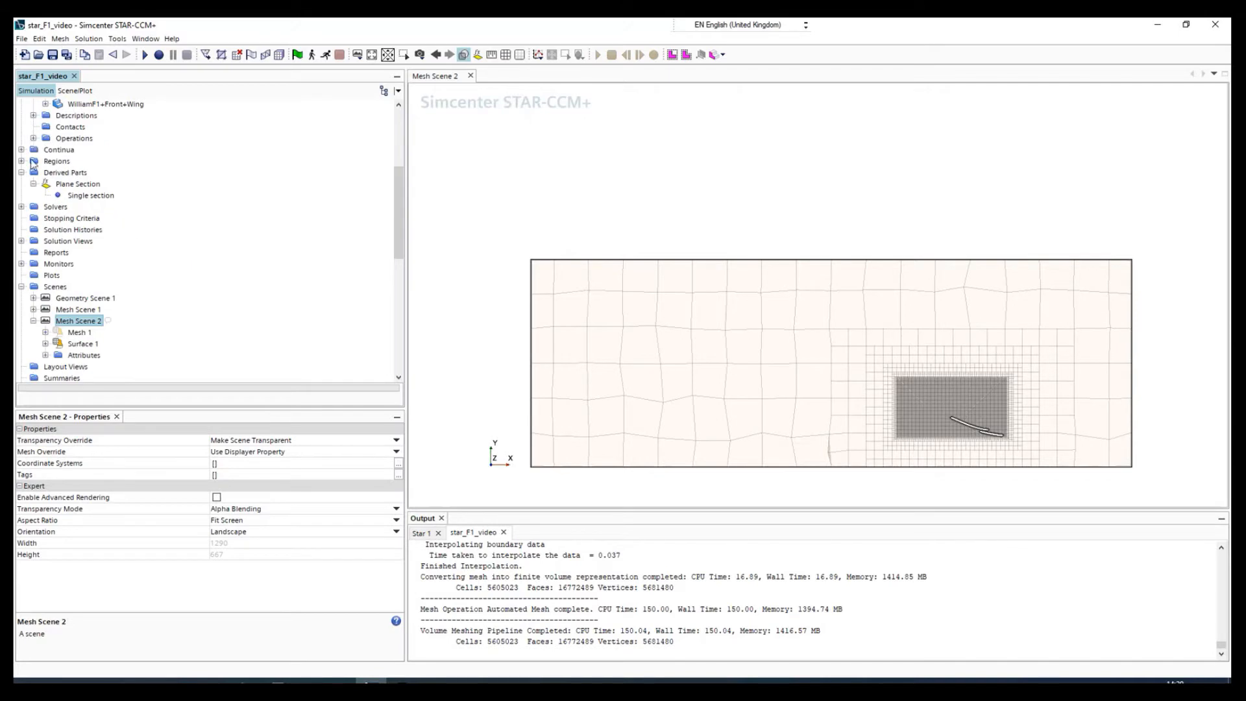
Open the model selection for the Physics 1 continuum.
{"action": "scroll", "coordinate": [36, 248], "scroll_direction": "up", "scroll_amount": 2}
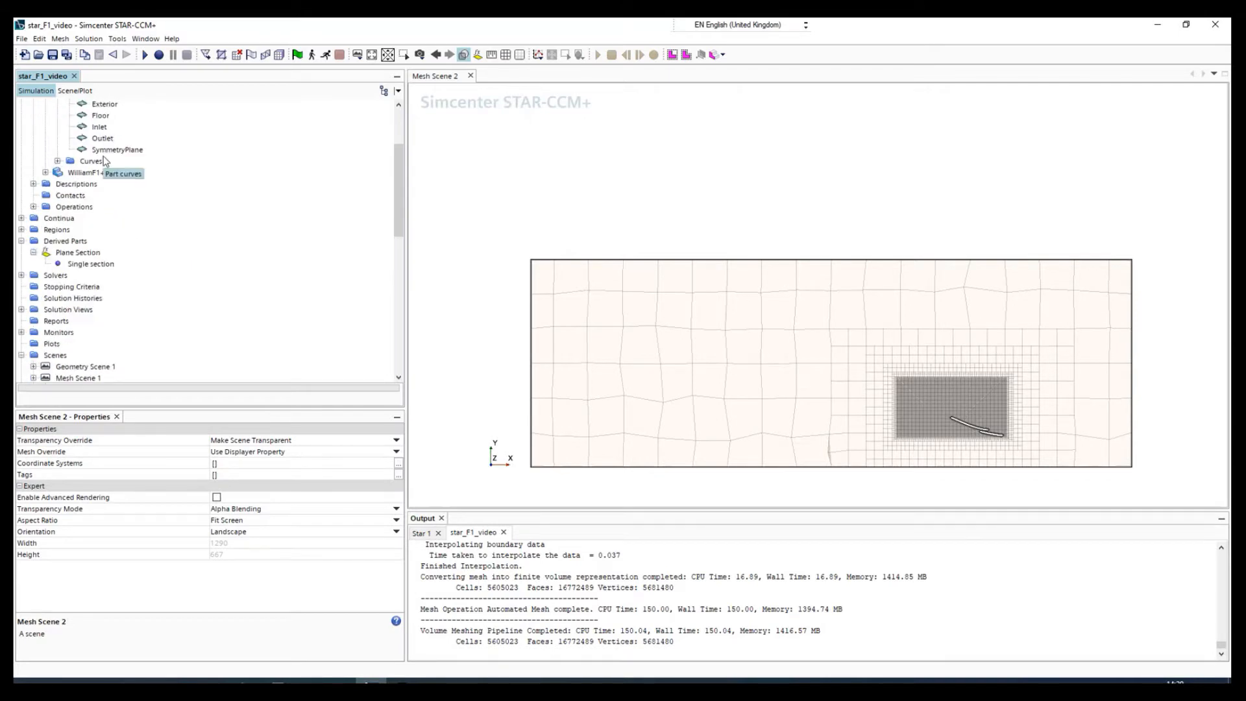
{"action": "scroll", "coordinate": [107, 233], "scroll_direction": "up", "scroll_amount": 2}
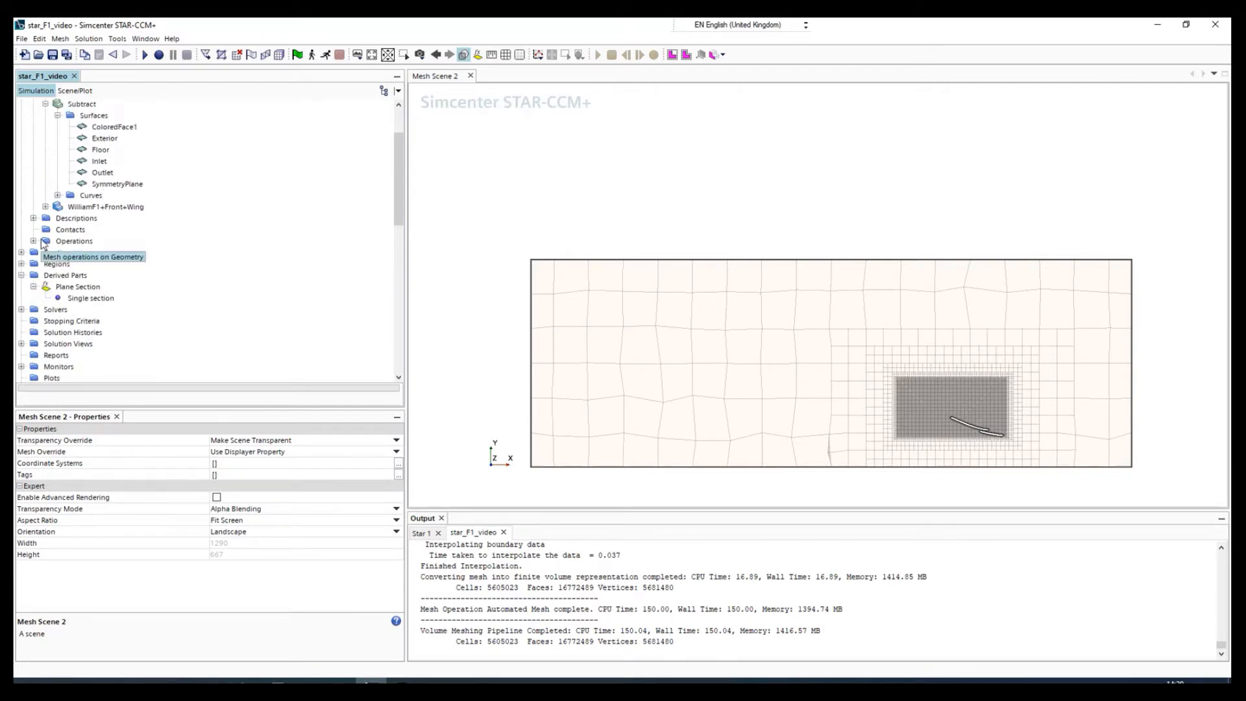
{"action": "scroll", "coordinate": [98, 235], "scroll_direction": "down", "scroll_amount": 2}
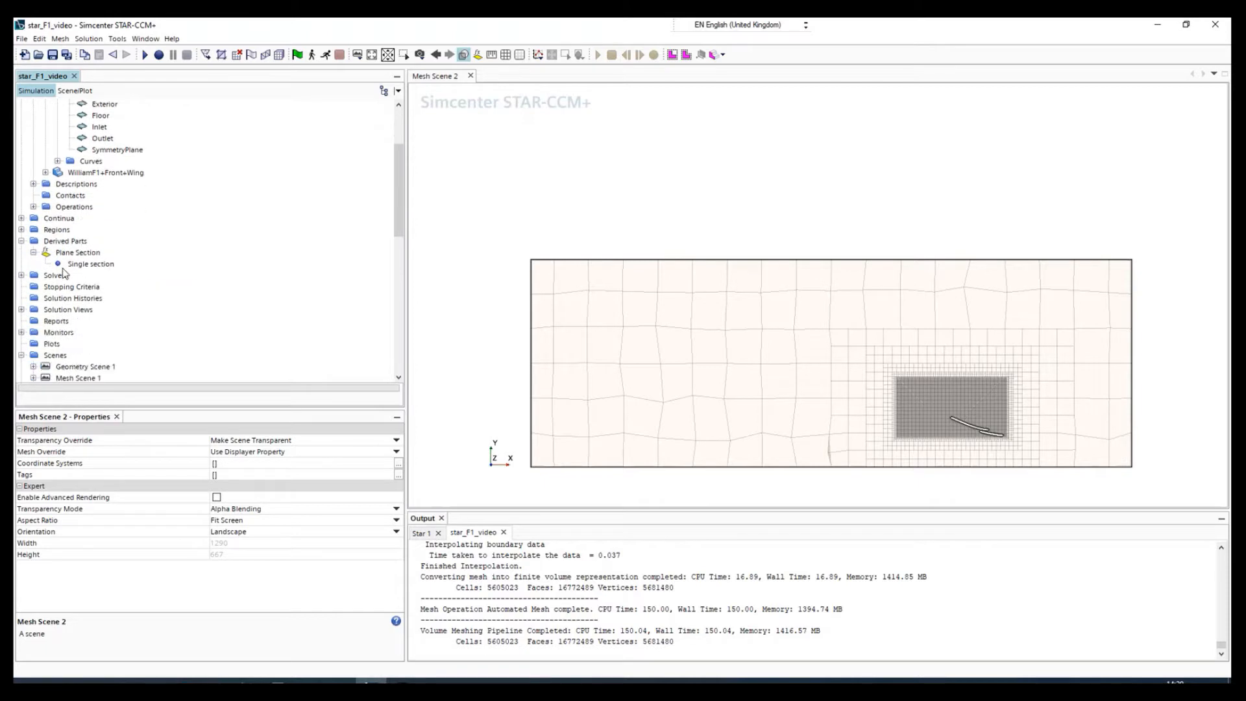
{"action": "left_click", "coordinate": [21, 219]}
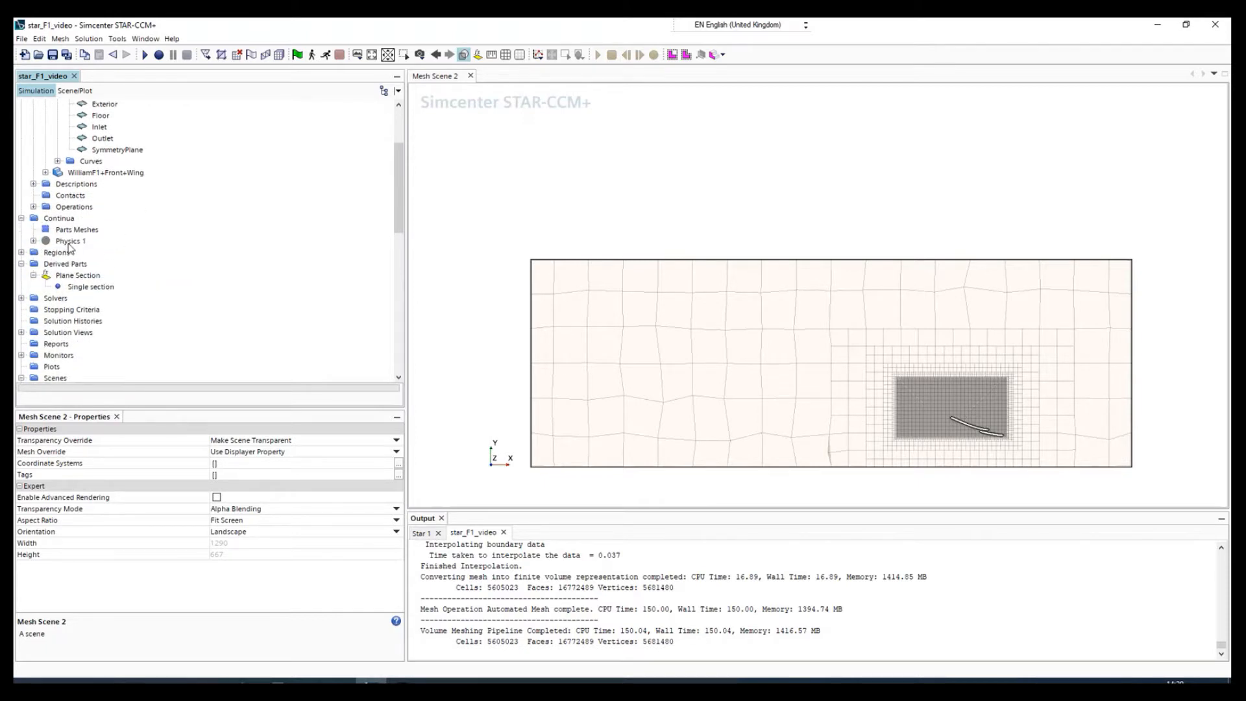
{"action": "left_click", "coordinate": [33, 240]}
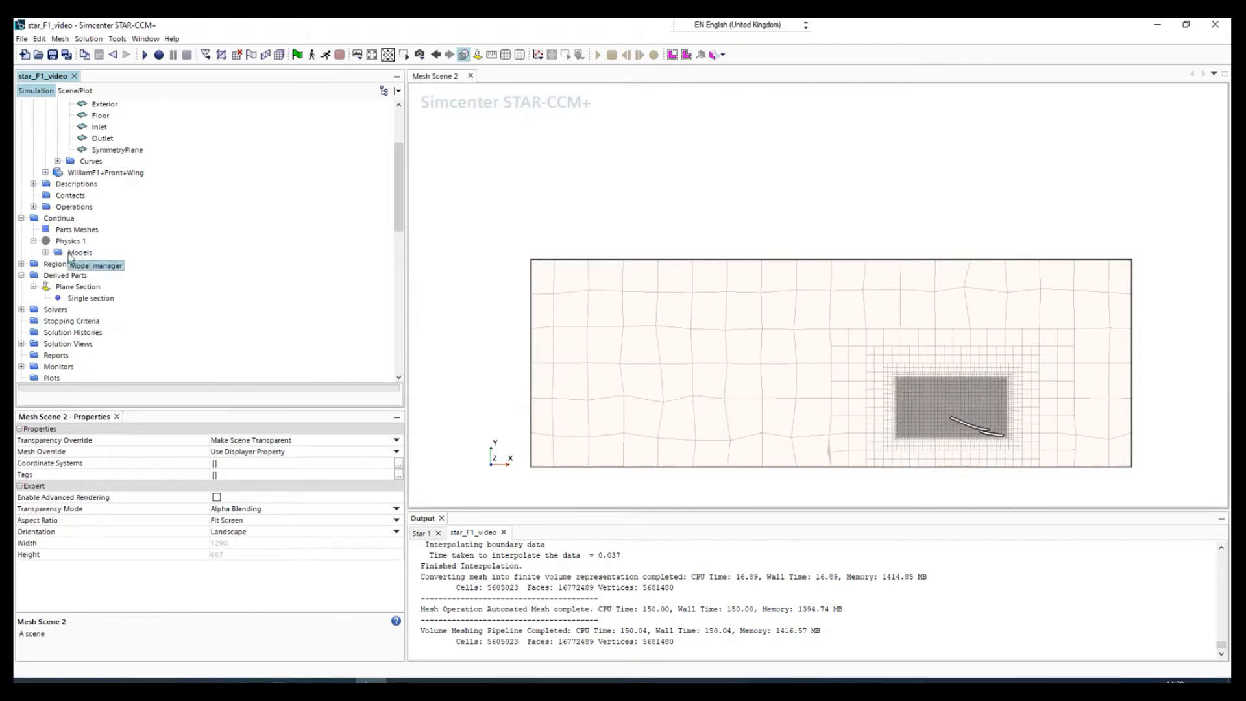
{"action": "left_click", "coordinate": [79, 253]}
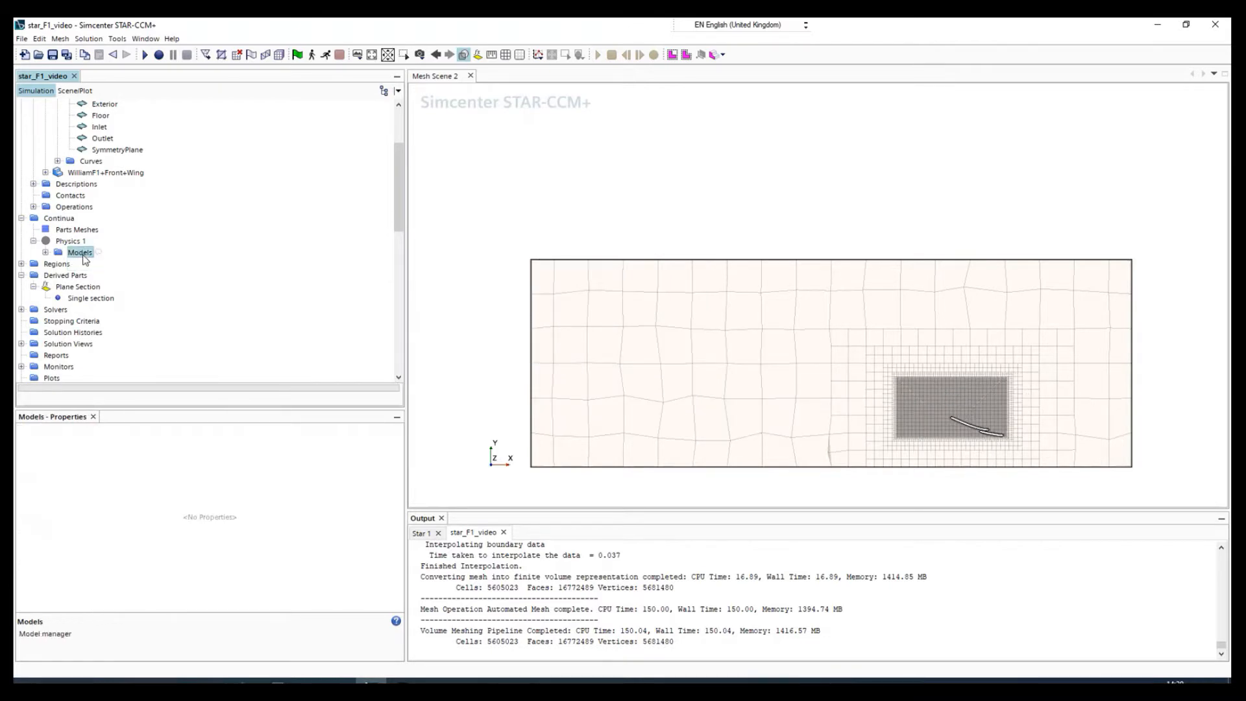
{"action": "double_click", "coordinate": [81, 253]}
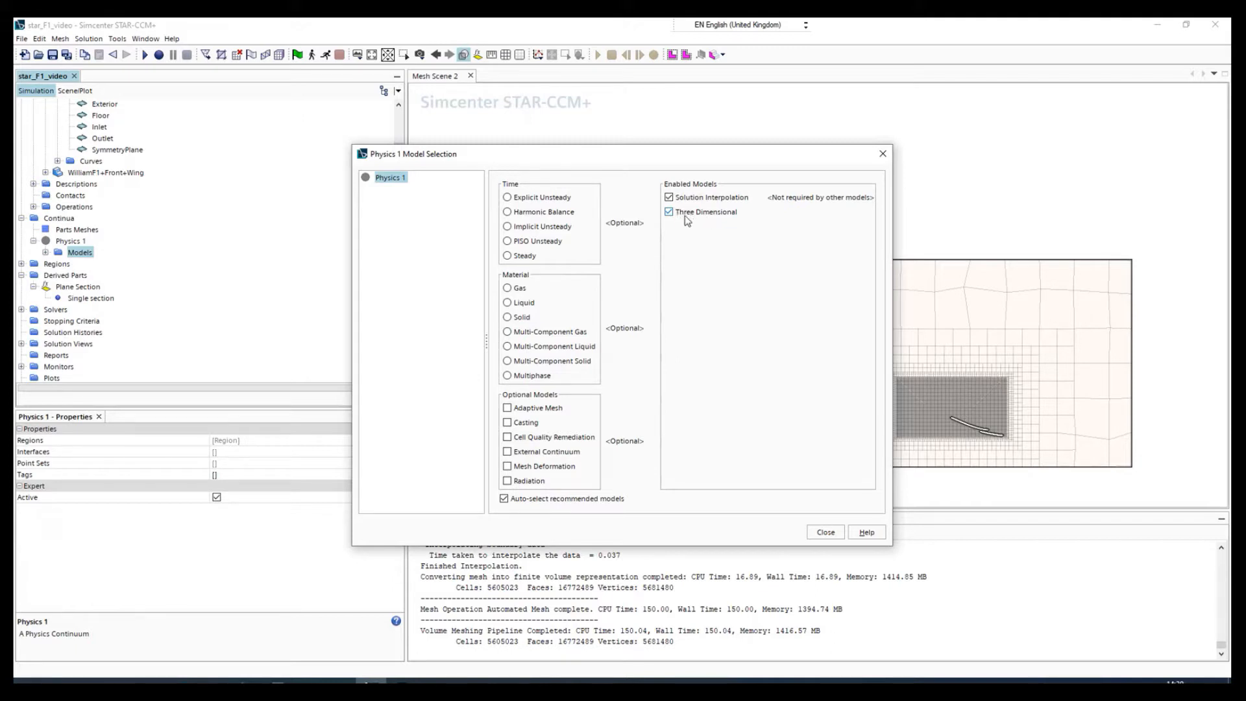
Enable the Steady, Gas, Segregated Flow, Constant Density, Turbulent and K-Omega Turbulence models for Physics 1 and close the model selection.
{"action": "left_click", "coordinate": [522, 256]}
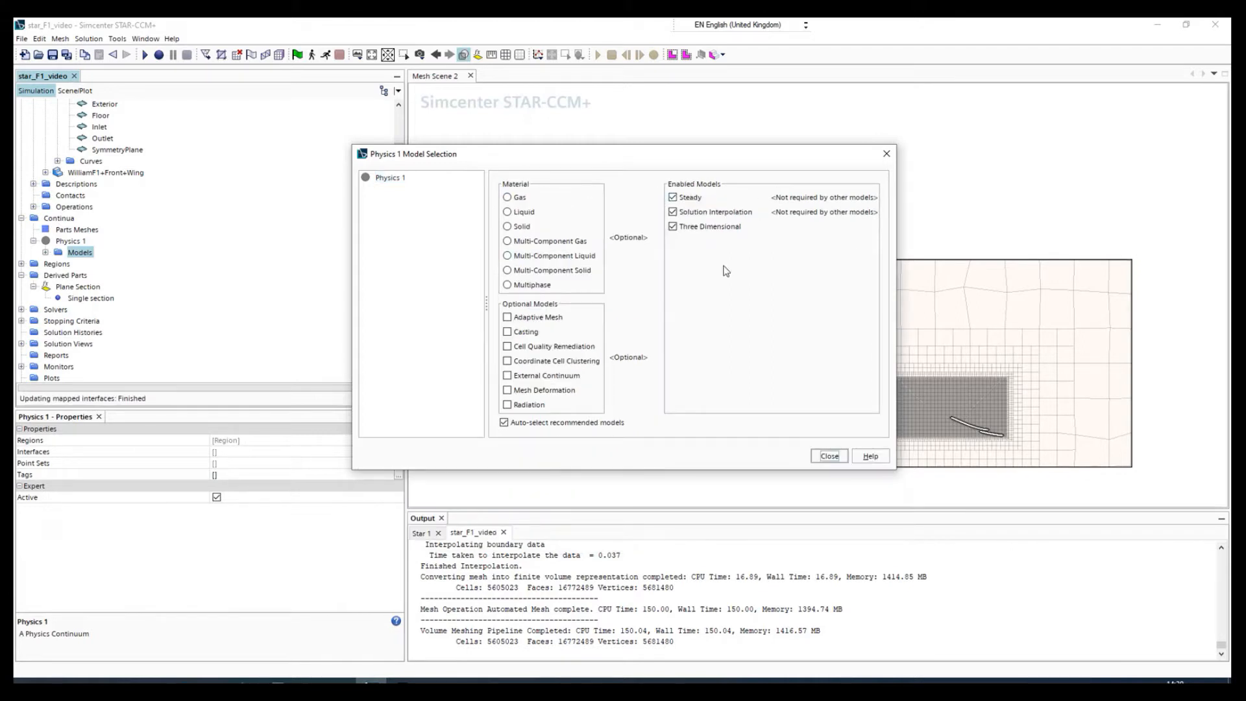
{"action": "left_click", "coordinate": [508, 198]}
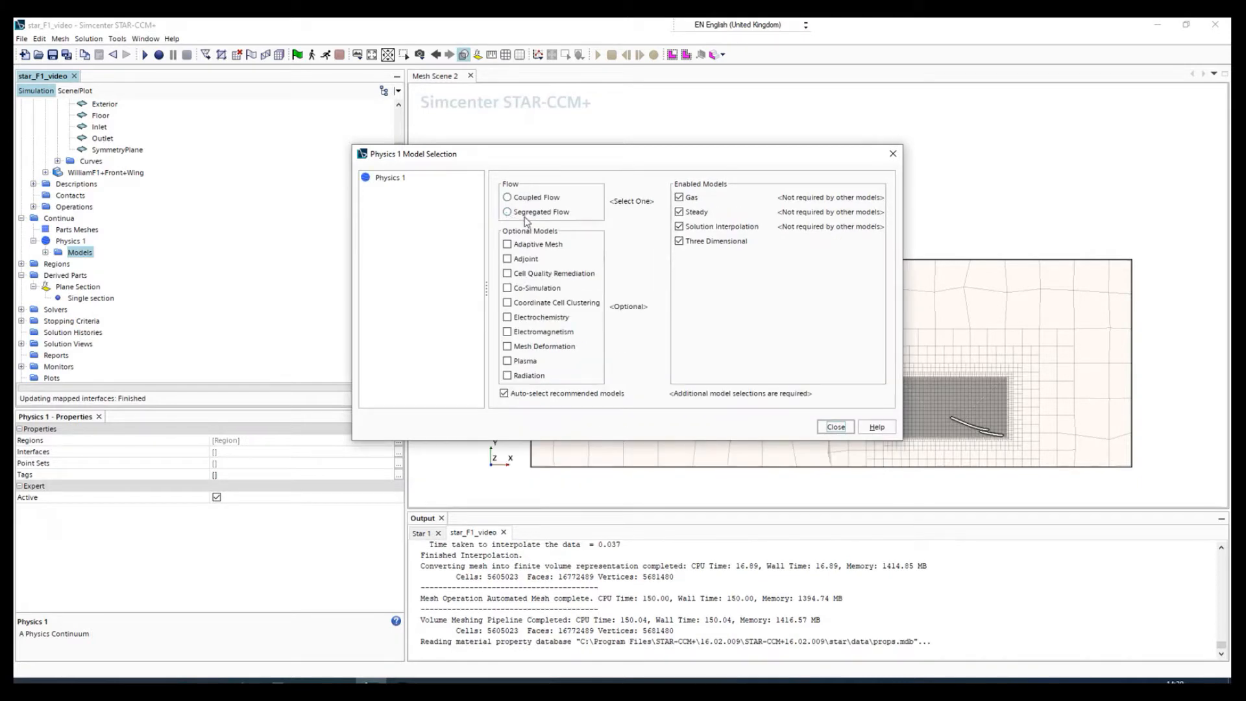
{"action": "left_click", "coordinate": [520, 214]}
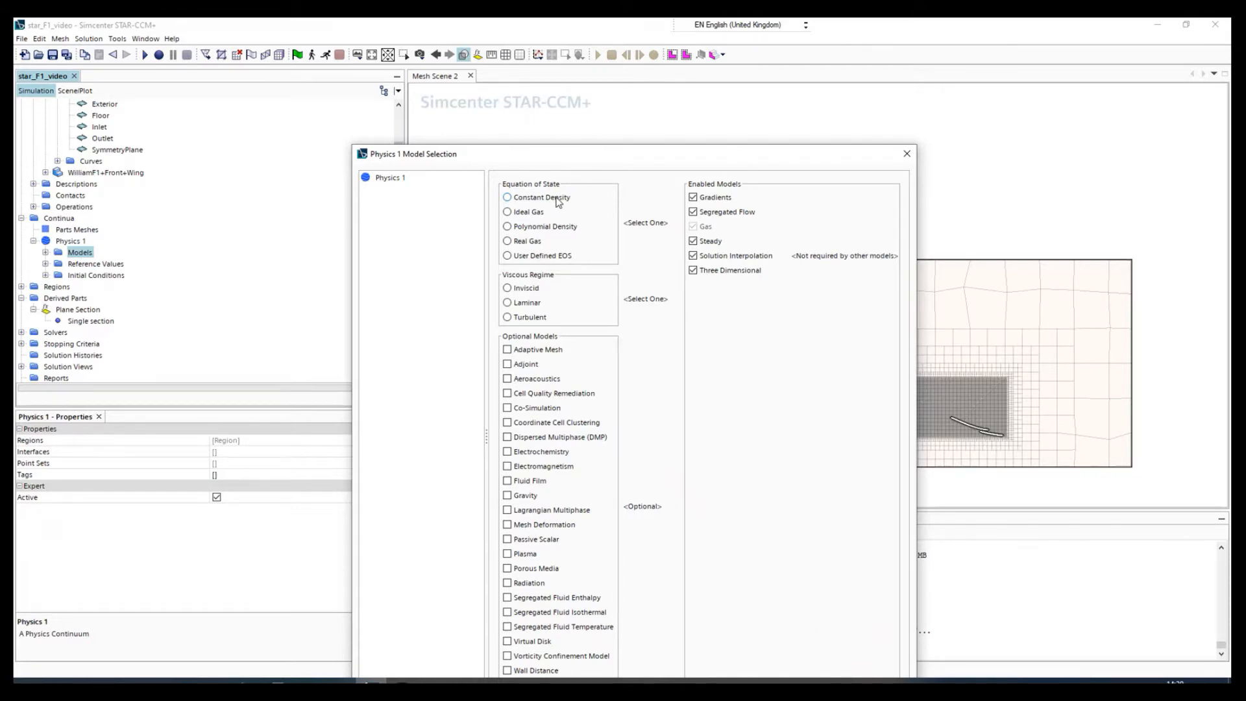
{"action": "left_click", "coordinate": [507, 198]}
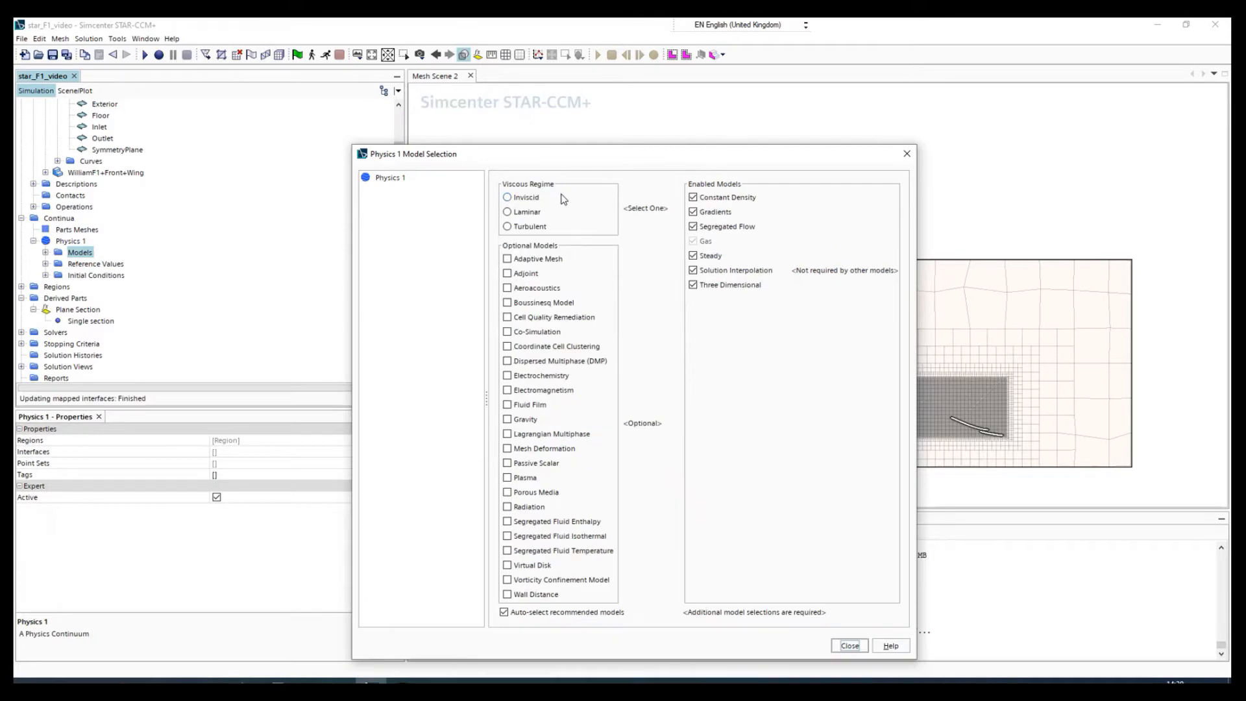
{"action": "left_click", "coordinate": [529, 226]}
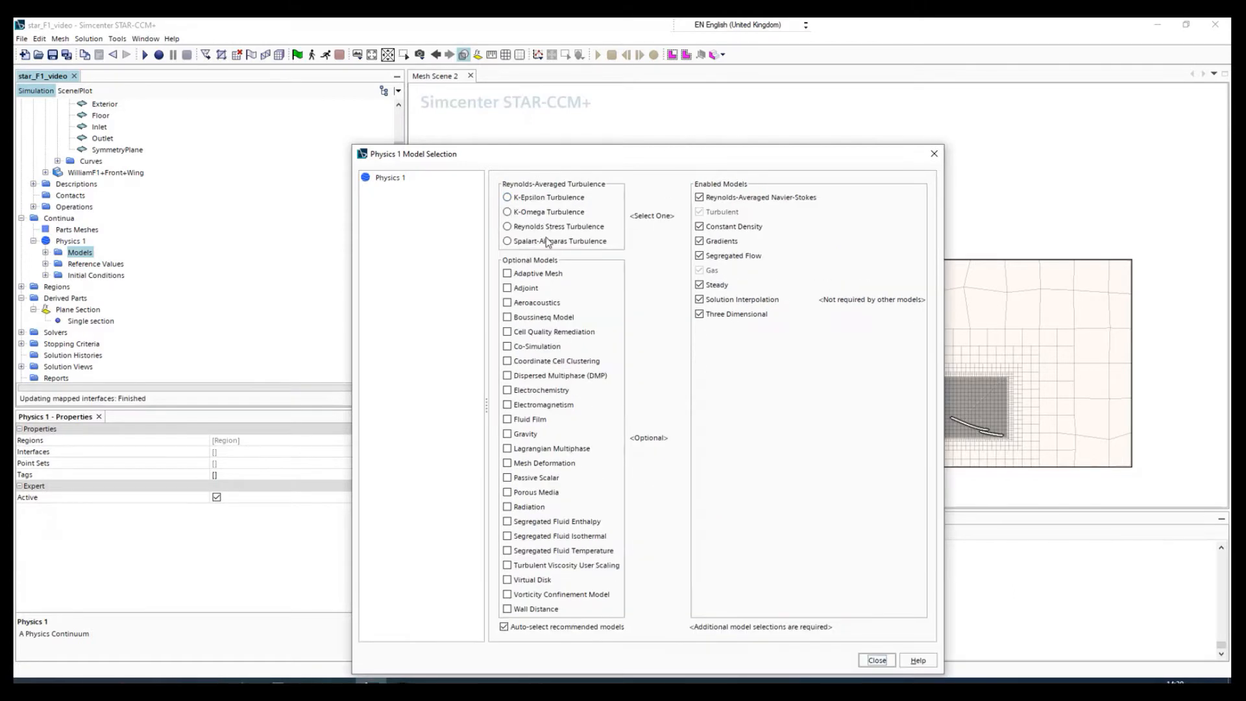
{"action": "left_click", "coordinate": [508, 213]}
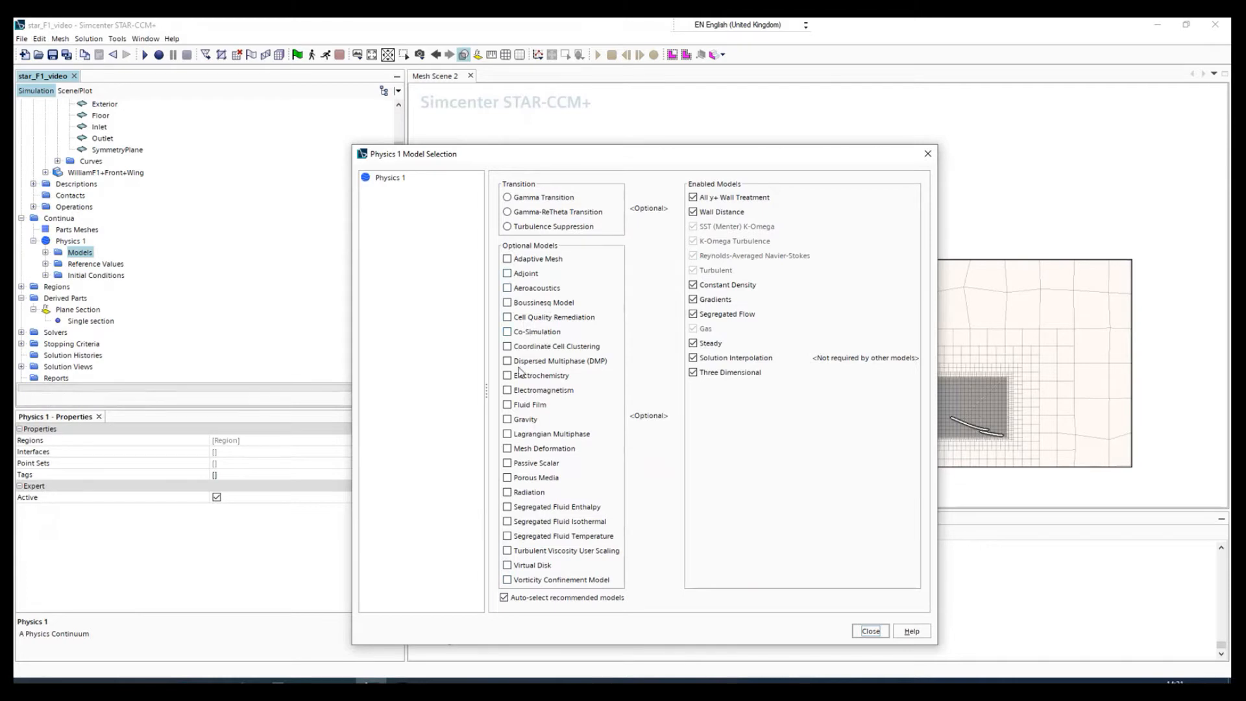
{"action": "left_click", "coordinate": [873, 632]}
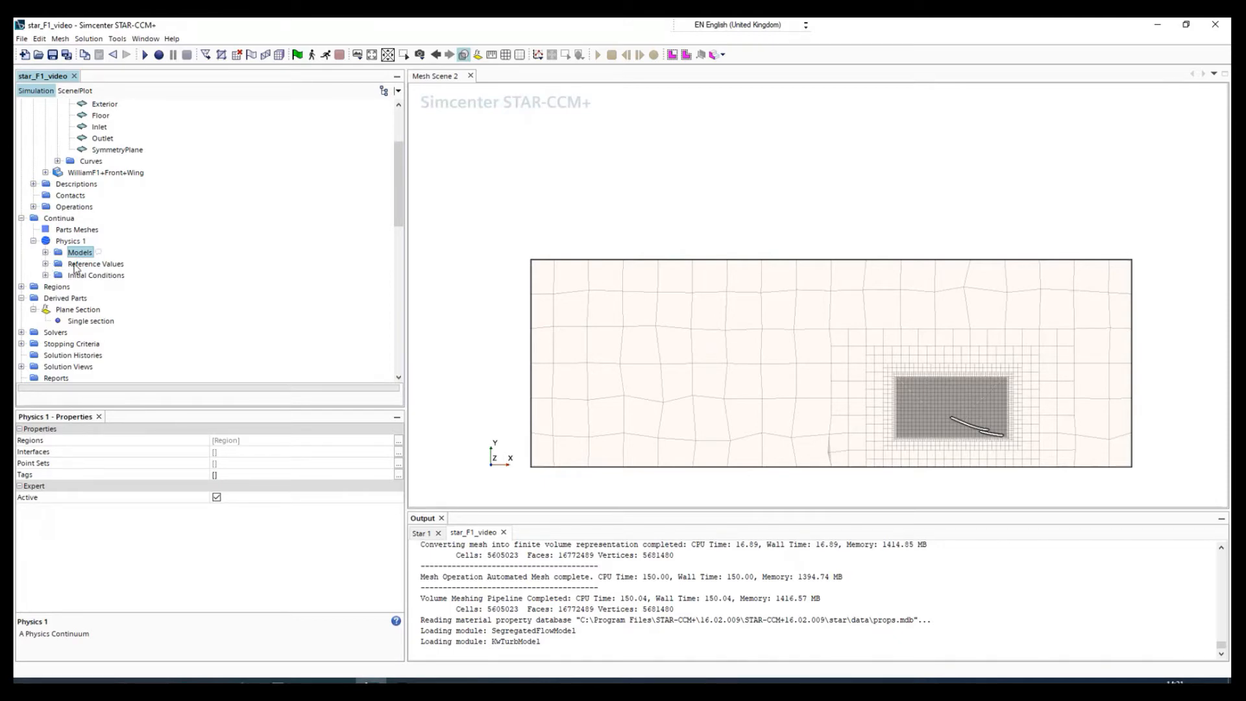
Review the reference pressure and the initial pressure condition of the Physics 1 continuum.
{"action": "left_click", "coordinate": [46, 267]}
{"action": "left_click", "coordinate": [46, 265]}
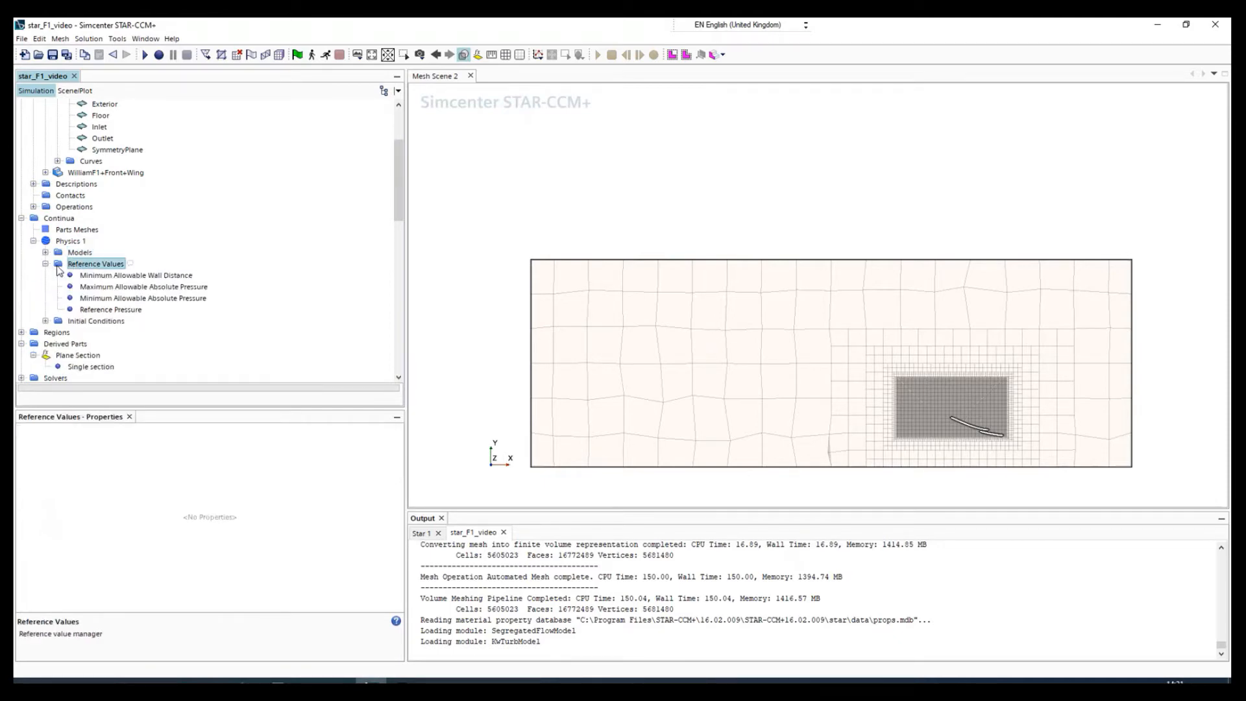
{"action": "left_click", "coordinate": [86, 276]}
{"action": "left_click", "coordinate": [100, 310]}
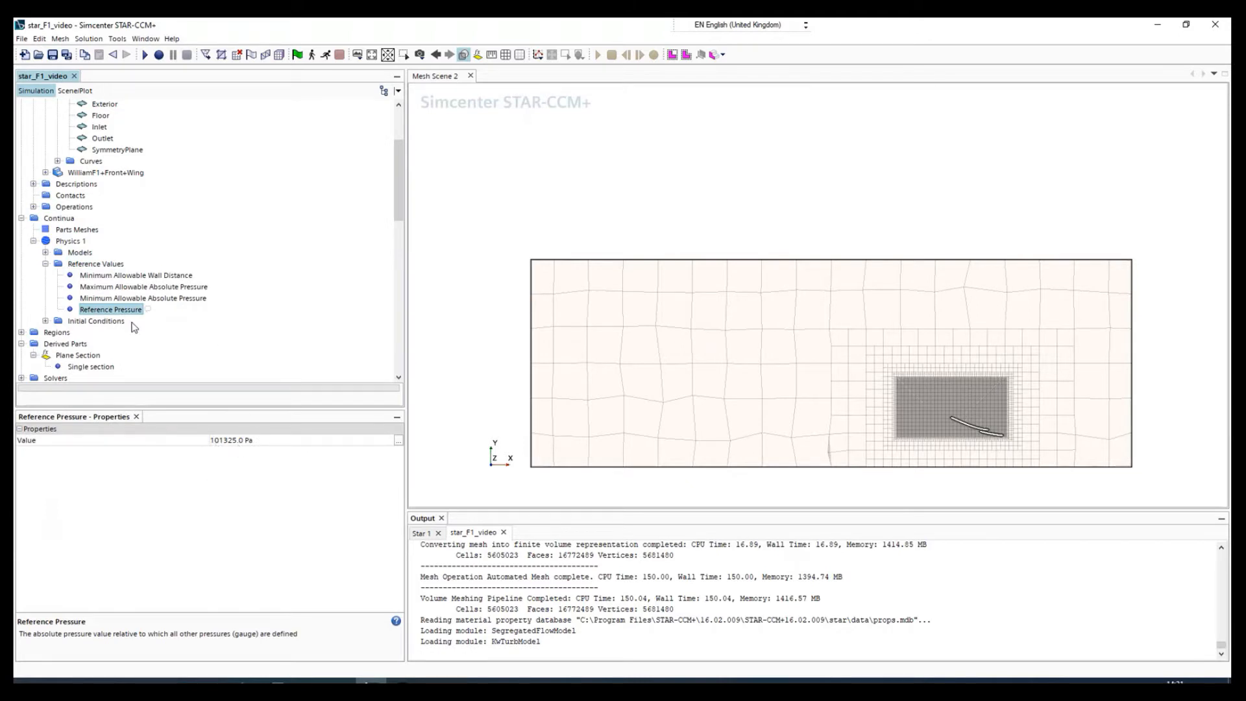
{"action": "left_click", "coordinate": [46, 322]}
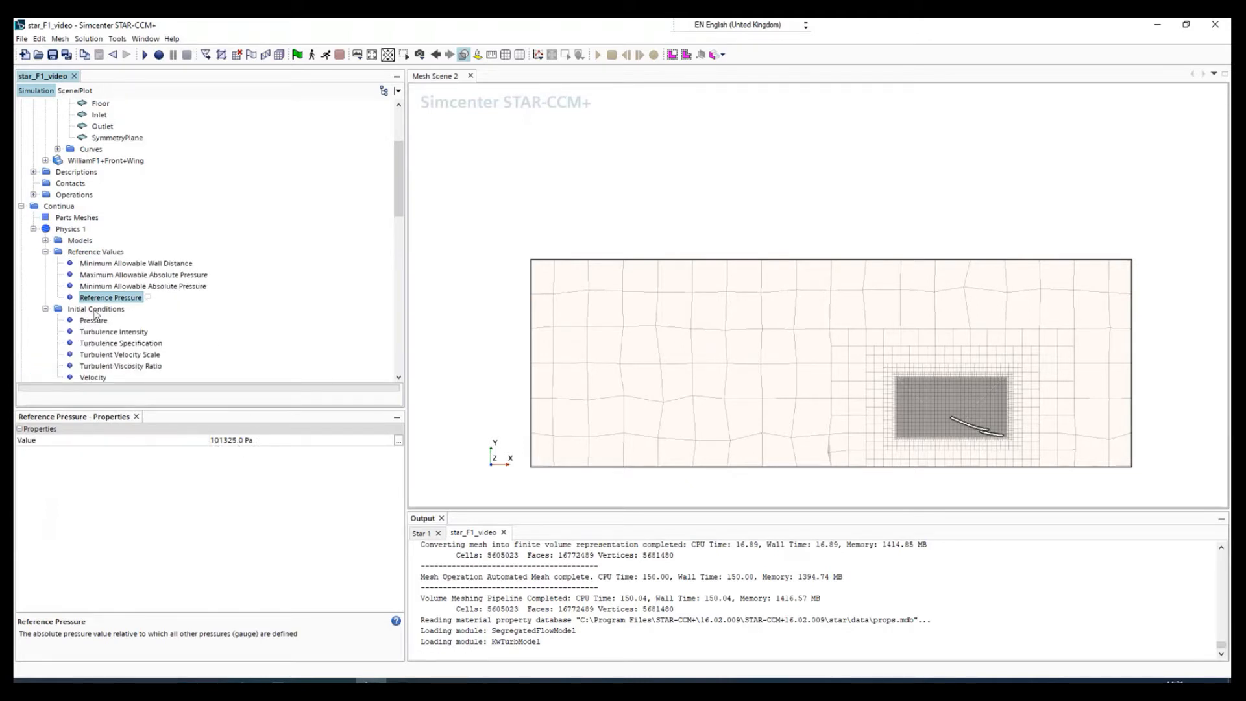
{"action": "left_click", "coordinate": [98, 321]}
{"action": "scroll", "coordinate": [104, 331], "scroll_direction": "down", "scroll_amount": 2}
{"action": "key", "text": "Down"}
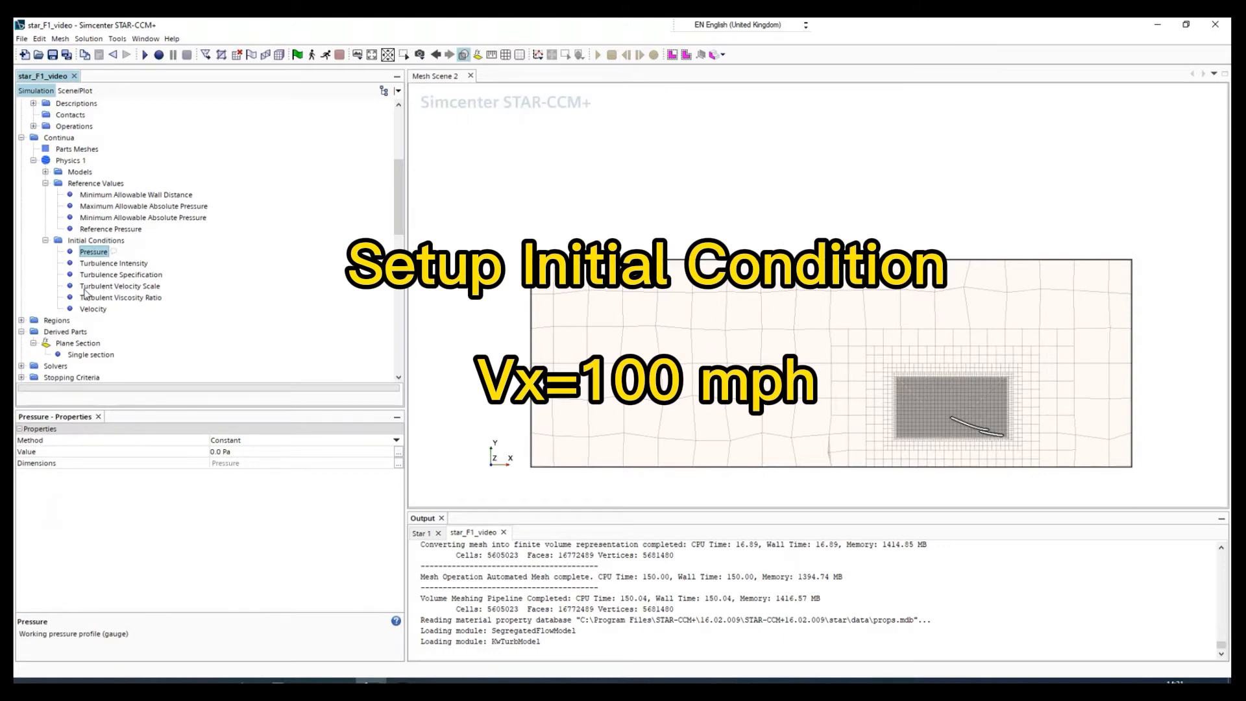
Set the constant initial velocity of Physics 1 to [-100.0, 0.0, 0.0] mph.
{"action": "left_click", "coordinate": [93, 310]}
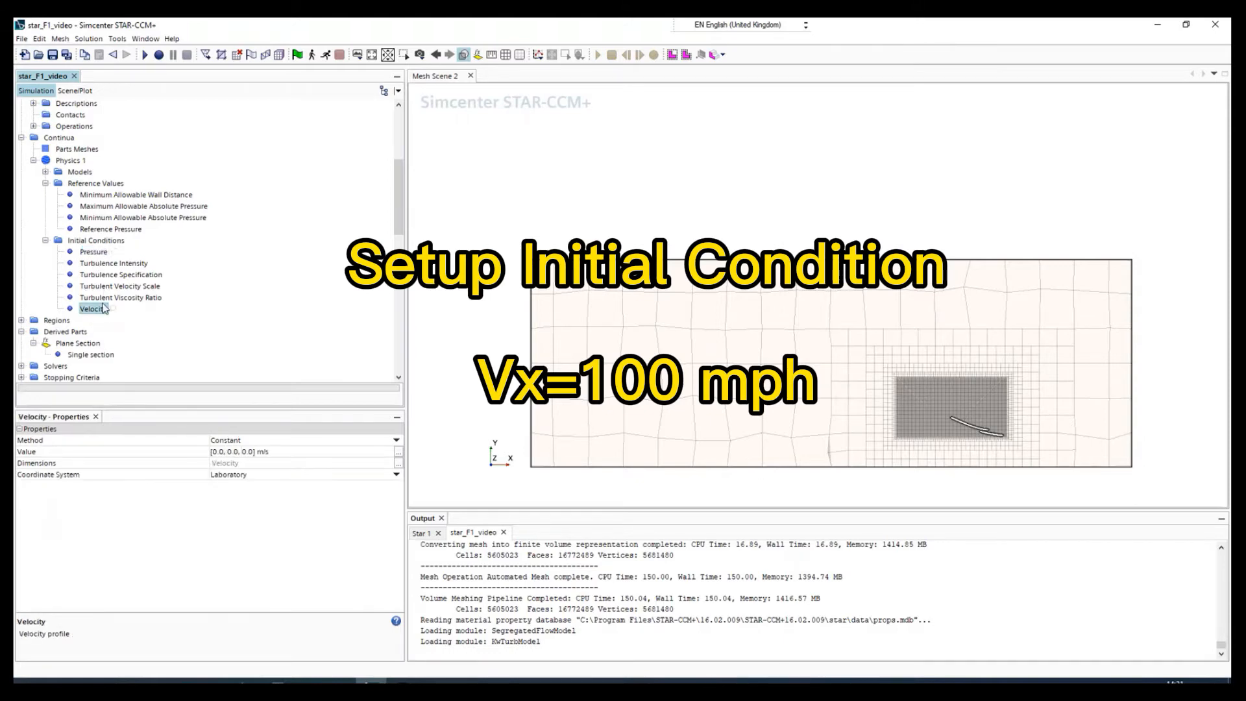
{"action": "left_click", "coordinate": [218, 451]}
{"action": "left_click", "coordinate": [218, 451]}
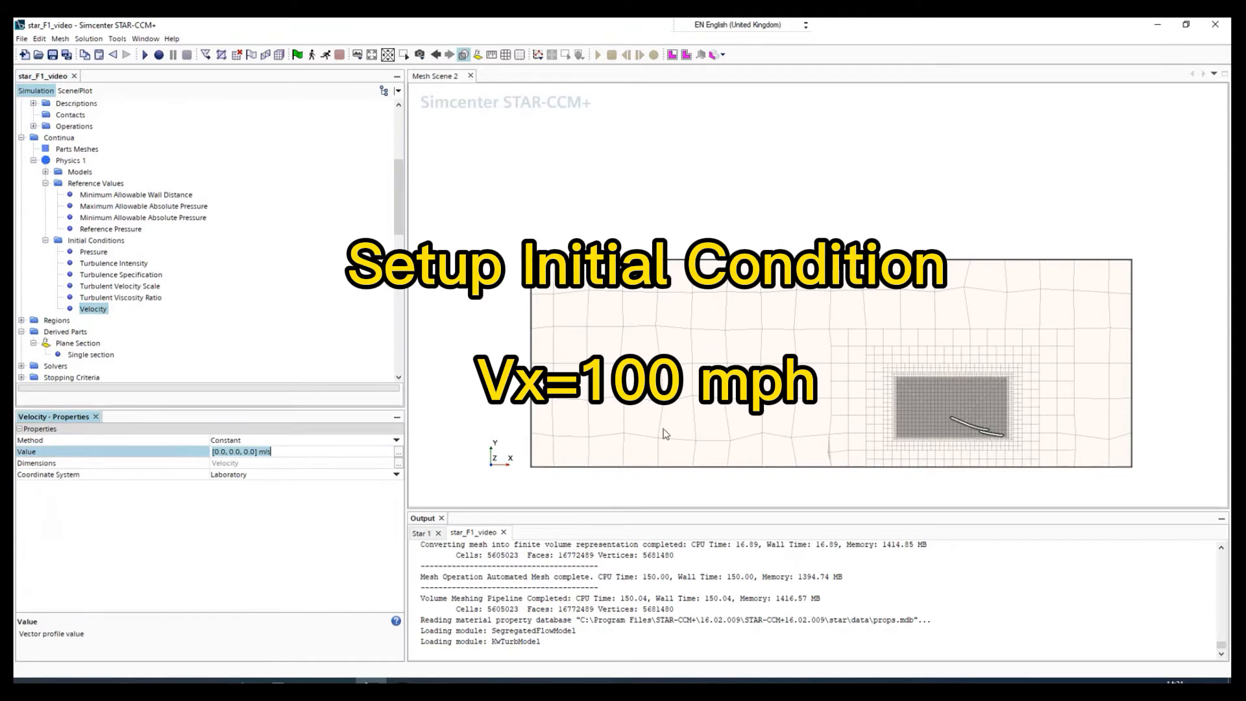
{"action": "left_click", "coordinate": [236, 450]}
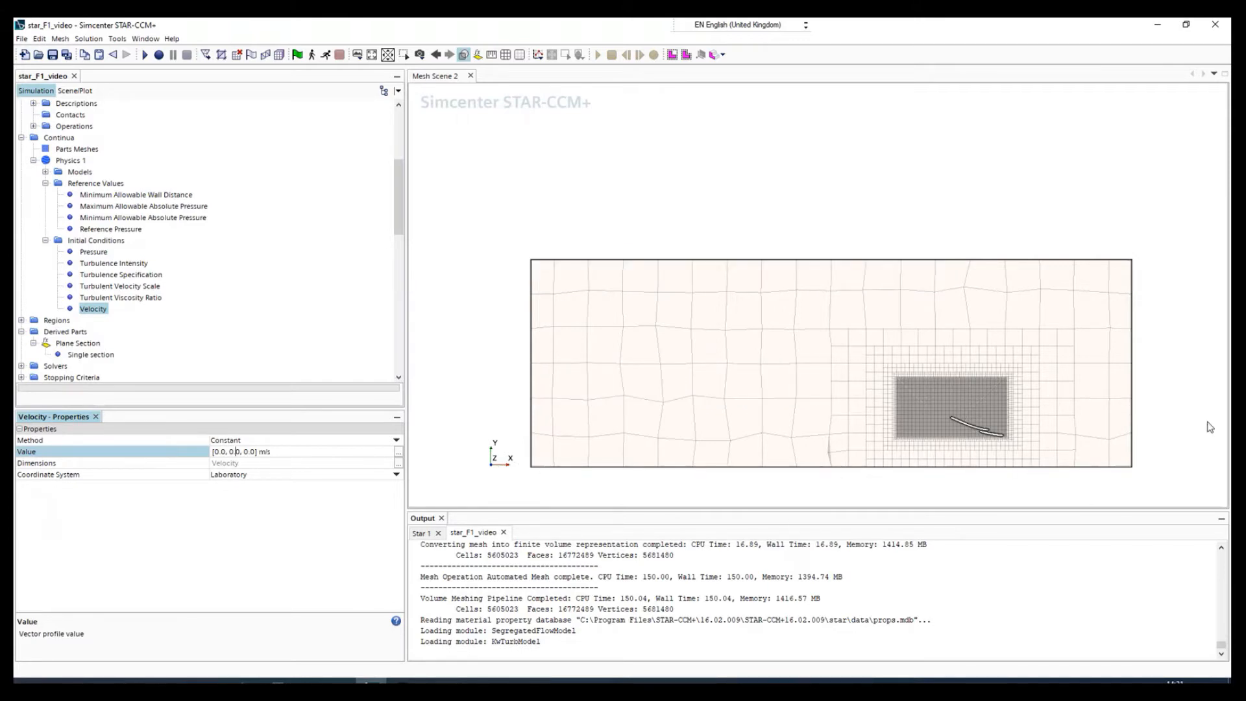
{"action": "double_click", "coordinate": [218, 451]}
{"action": "type", "text": "-100"}
{"action": "left_click", "coordinate": [286, 488]}
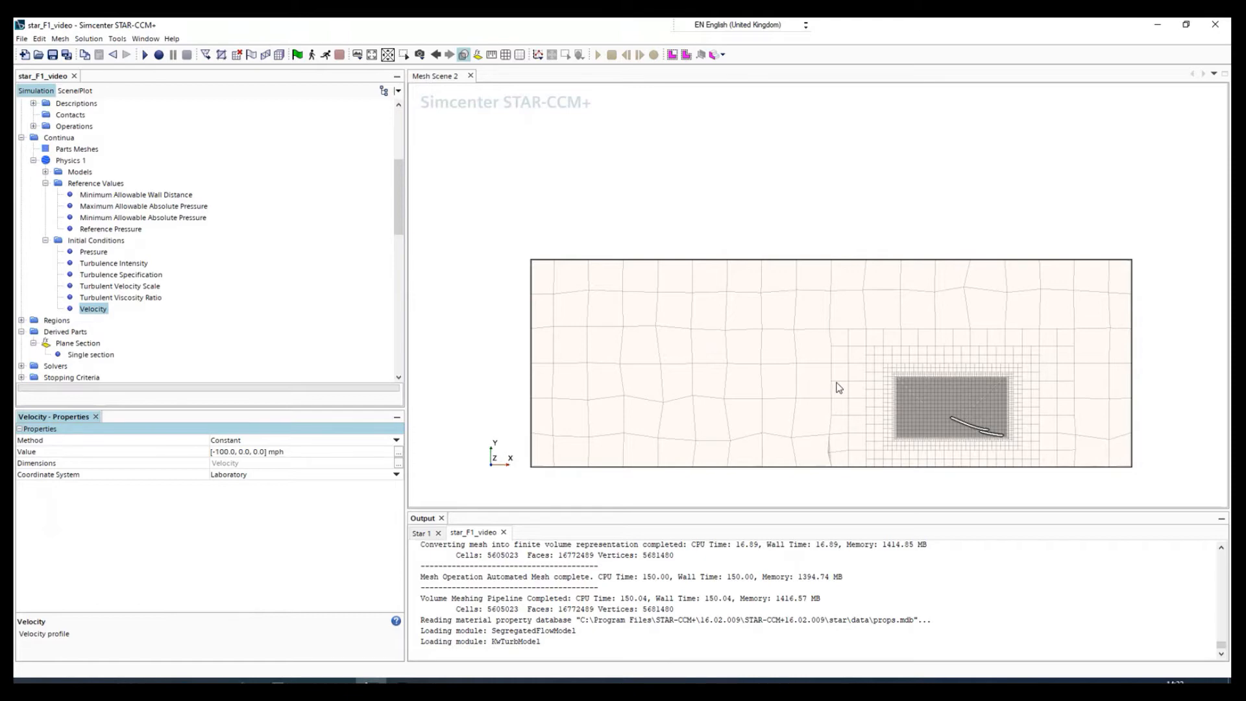
Expand the region's boundaries and inspect the boundary type of Subtract.ColoredFace1.
{"action": "scroll", "coordinate": [81, 328], "scroll_direction": "down", "scroll_amount": 3}
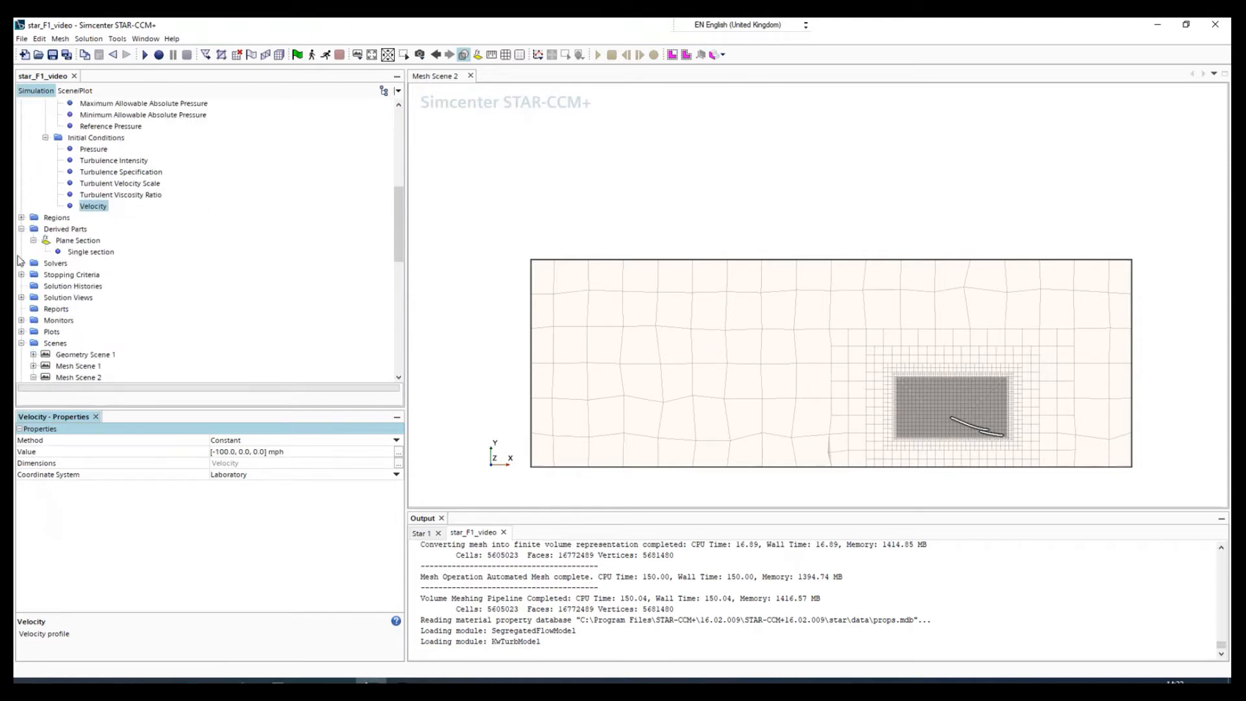
{"action": "left_click", "coordinate": [21, 218]}
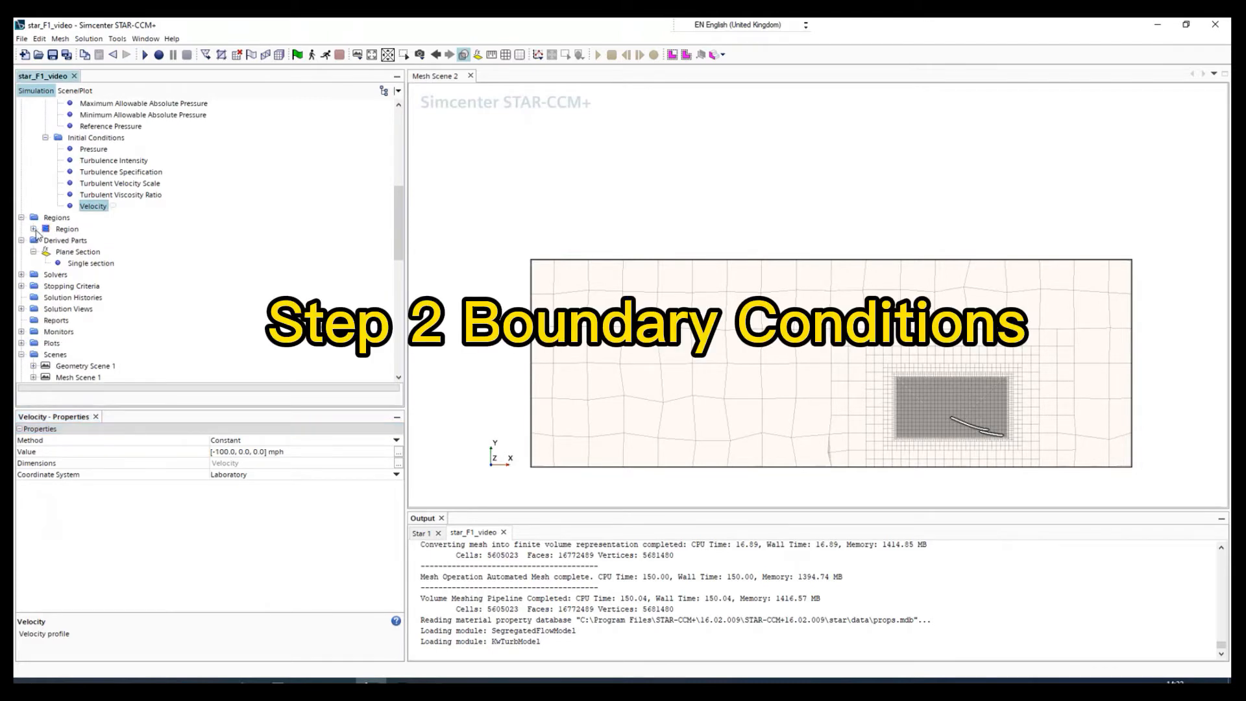
{"action": "left_click", "coordinate": [33, 229]}
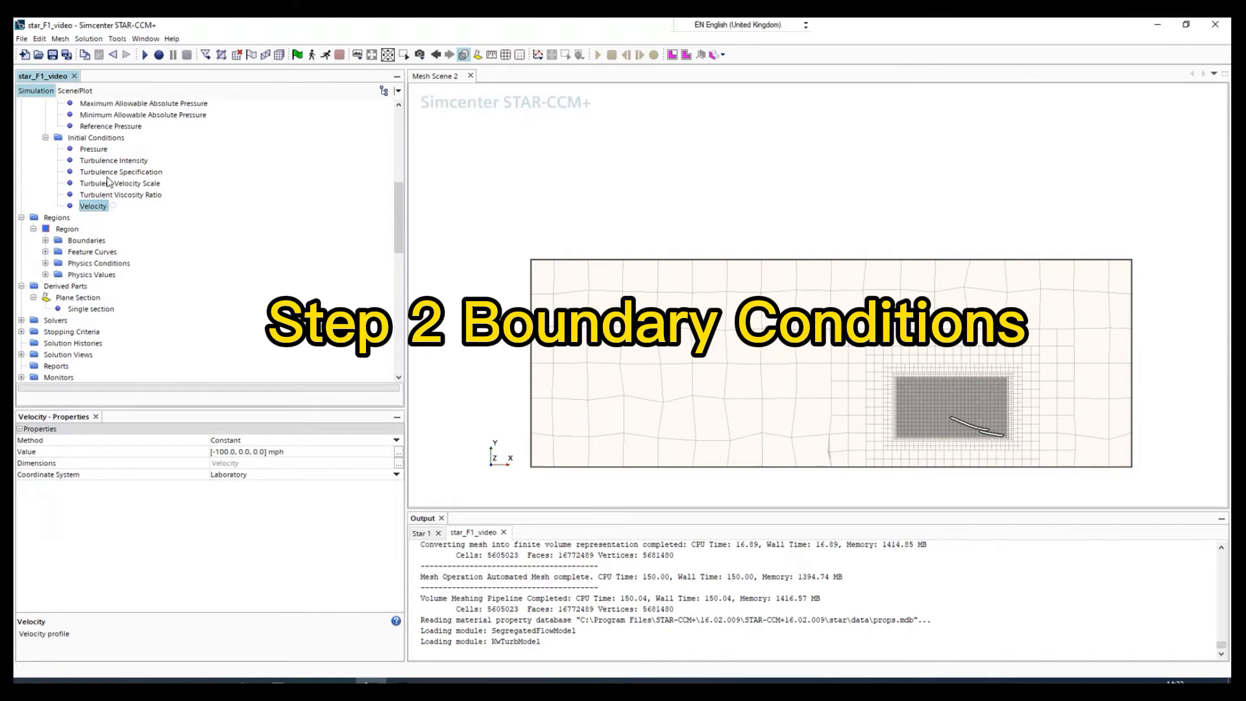
{"action": "scroll", "coordinate": [106, 180], "scroll_direction": "up", "scroll_amount": 1}
{"action": "scroll", "coordinate": [53, 273], "scroll_direction": "down", "scroll_amount": 1}
{"action": "left_click", "coordinate": [45, 241]}
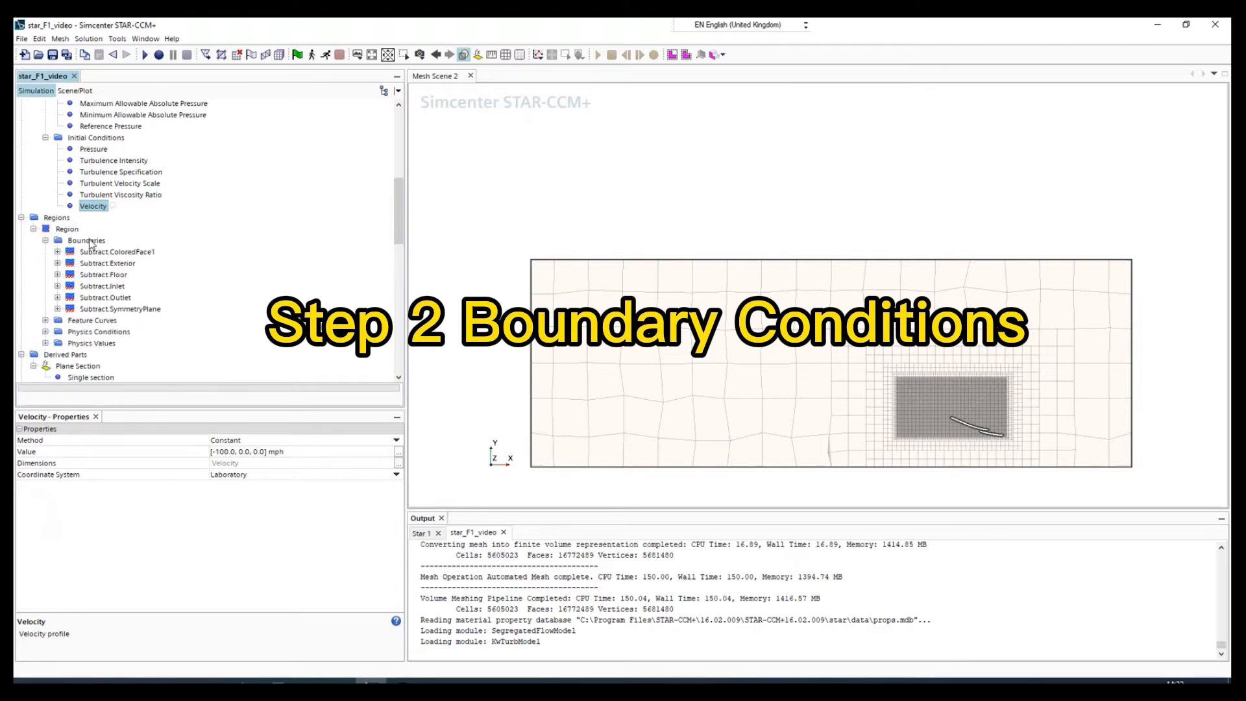
{"action": "left_click", "coordinate": [91, 241]}
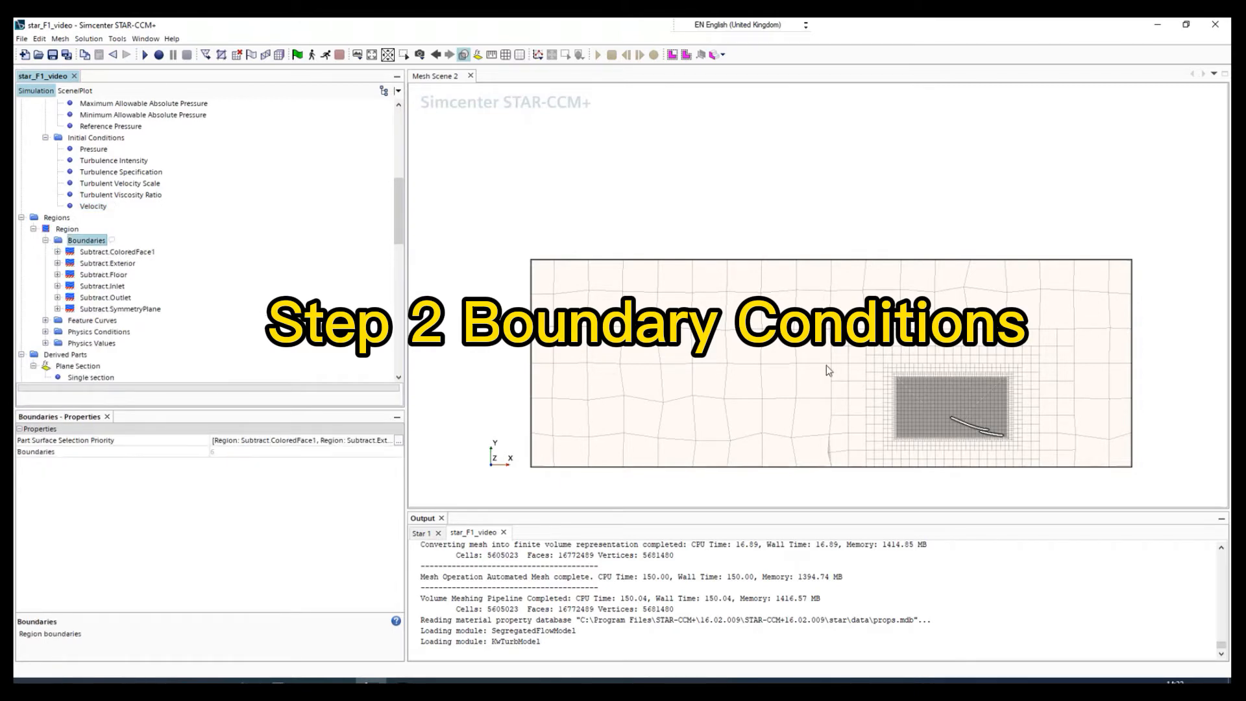
{"action": "left_click", "coordinate": [102, 253]}
{"action": "left_click", "coordinate": [59, 253]}
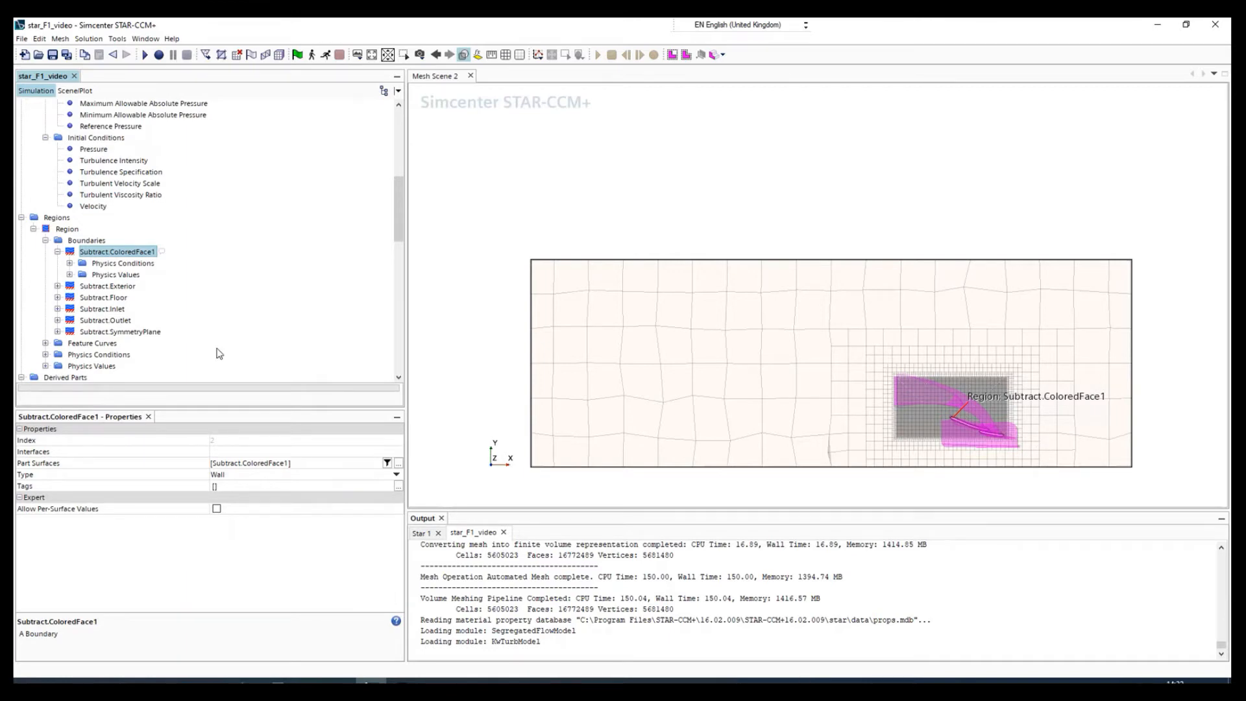
Set the shear stress specification of the Subtract.Exterior wall boundary to Slip.
{"action": "left_click", "coordinate": [101, 286]}
{"action": "left_click_drag", "start_coordinate": [1072, 451], "coordinate": [851, 454]}
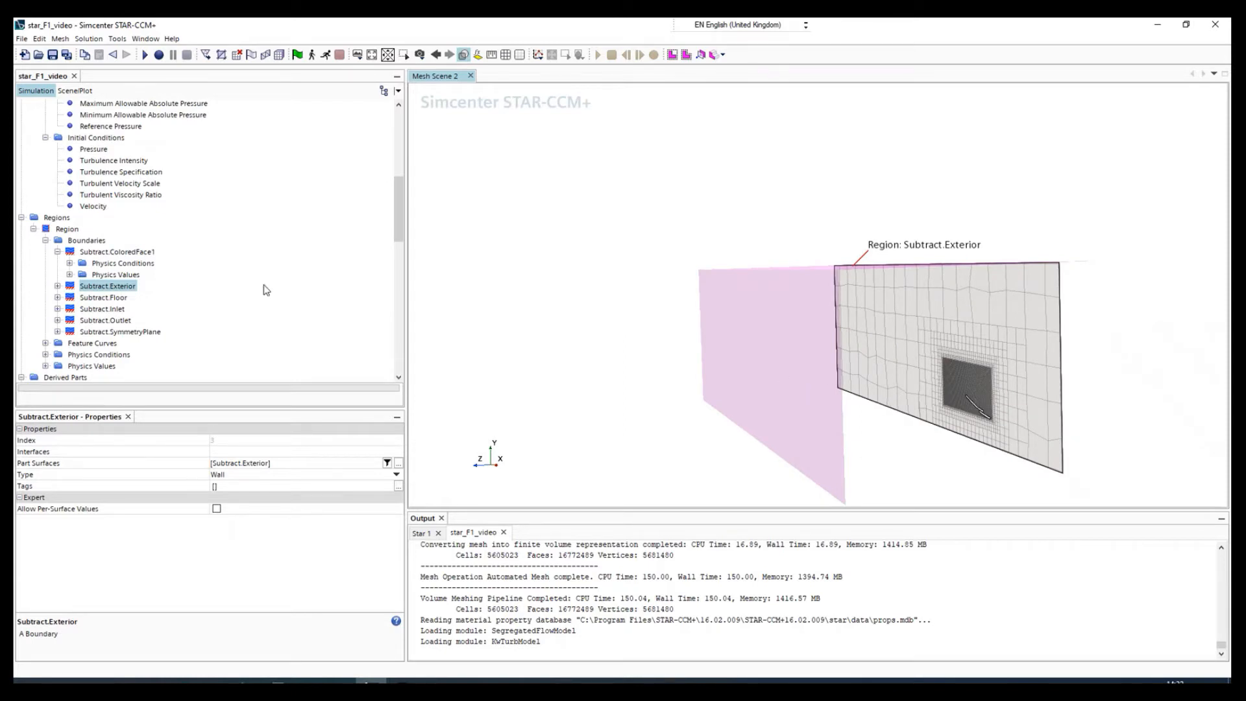
{"action": "left_click", "coordinate": [58, 287]}
{"action": "left_click", "coordinate": [70, 308]}
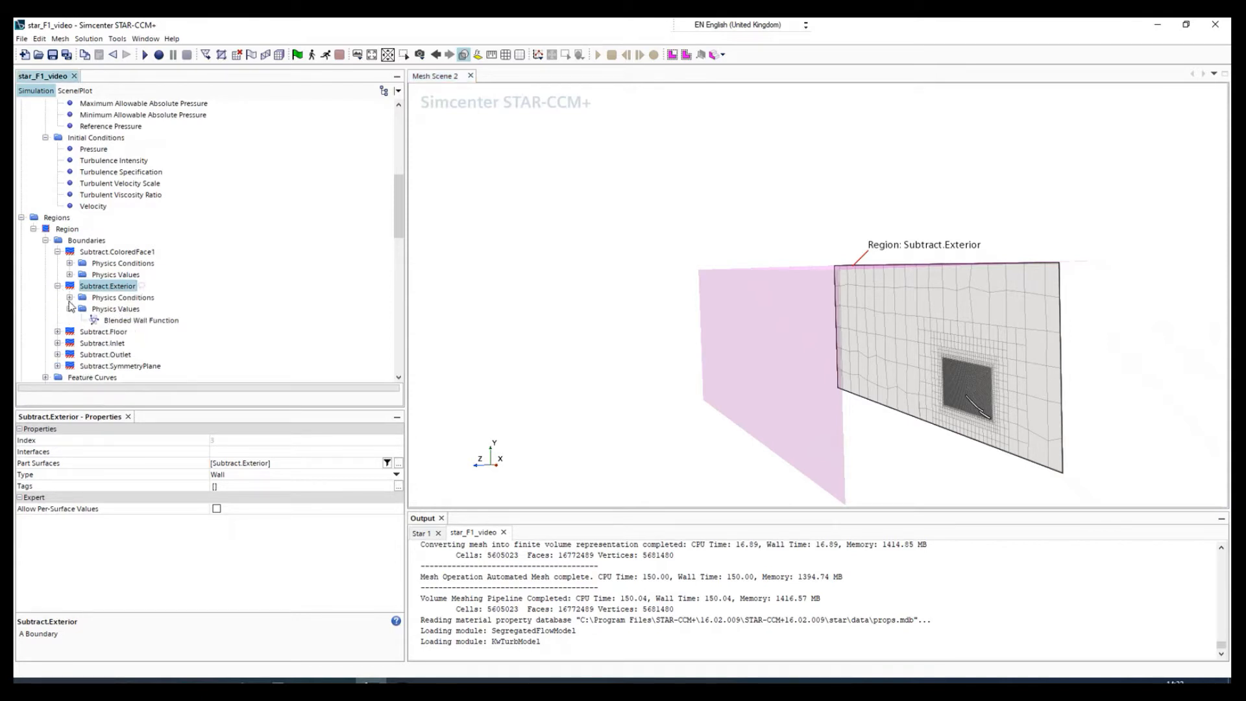
{"action": "left_click", "coordinate": [70, 297]}
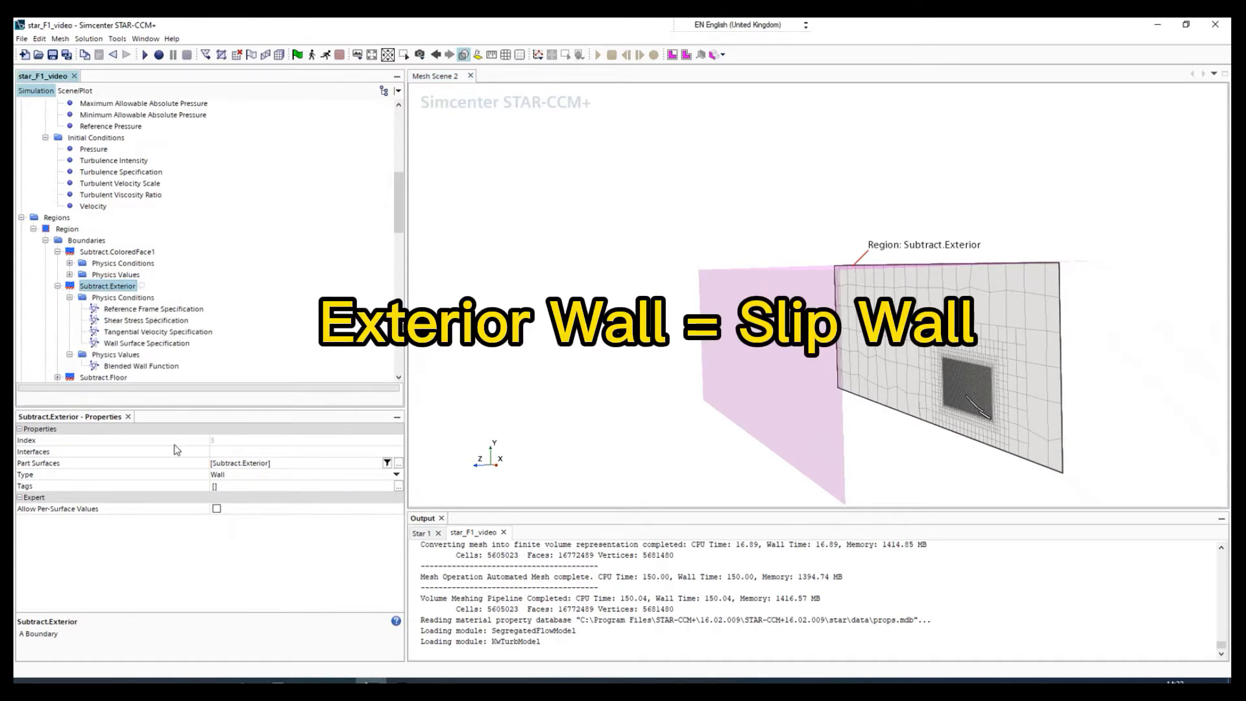
{"action": "left_click", "coordinate": [117, 320]}
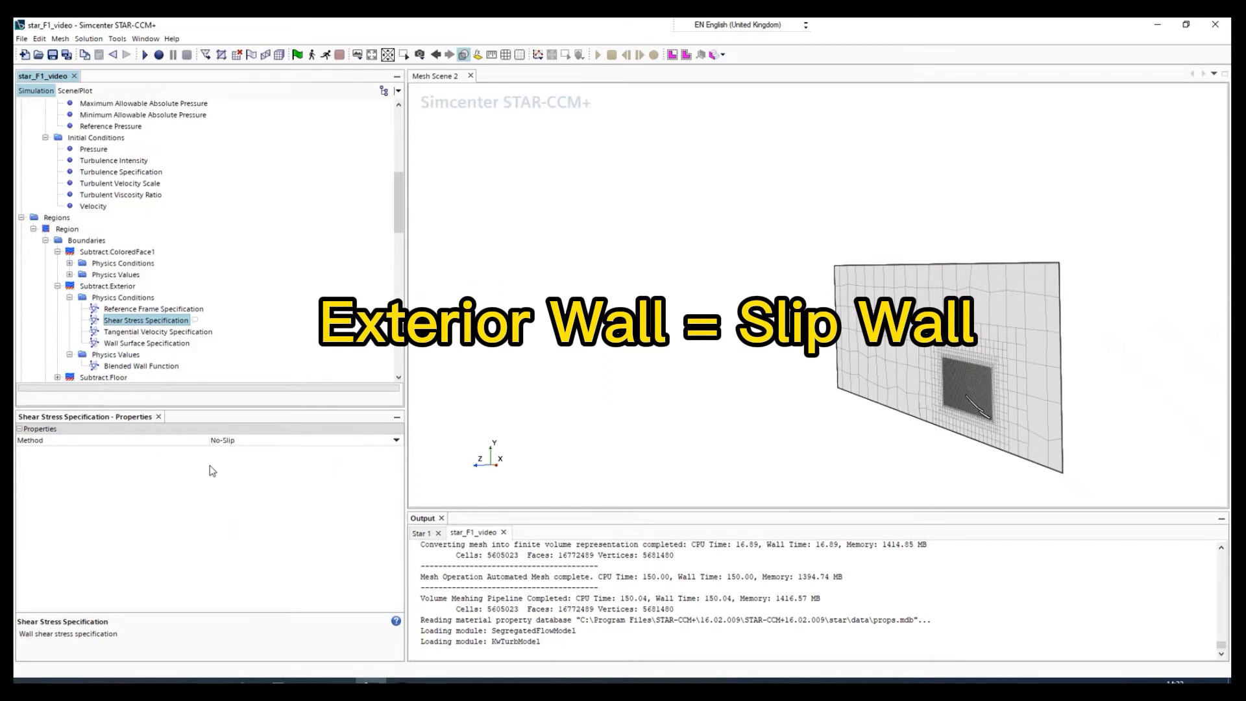
{"action": "left_click", "coordinate": [222, 442]}
{"action": "left_click", "coordinate": [223, 442]}
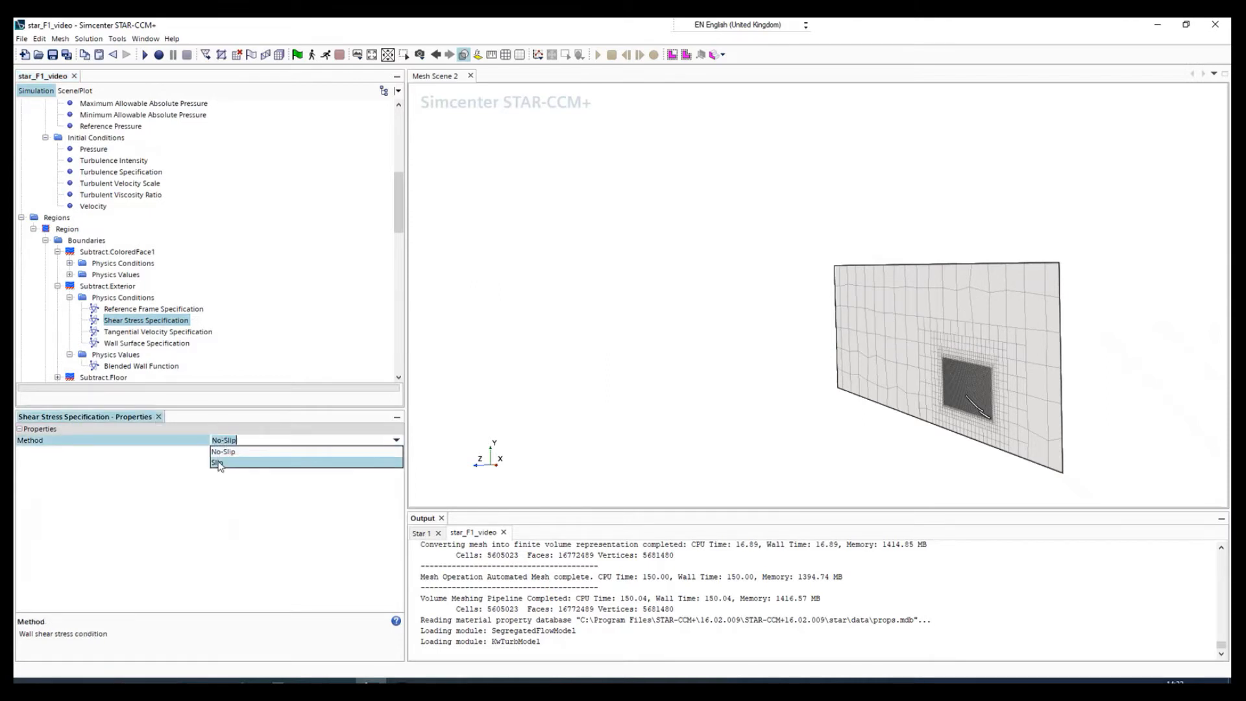
{"action": "left_click", "coordinate": [221, 465]}
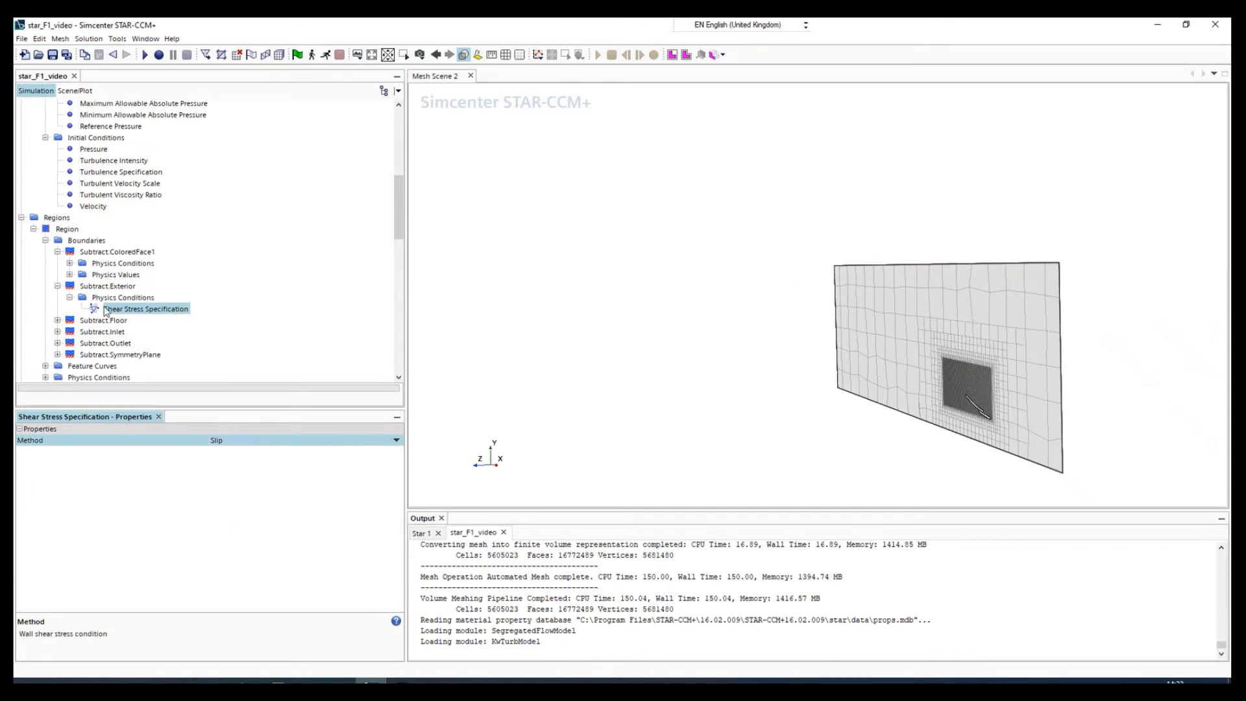
{"action": "scroll", "coordinate": [993, 266], "scroll_direction": "up", "scroll_amount": 8}
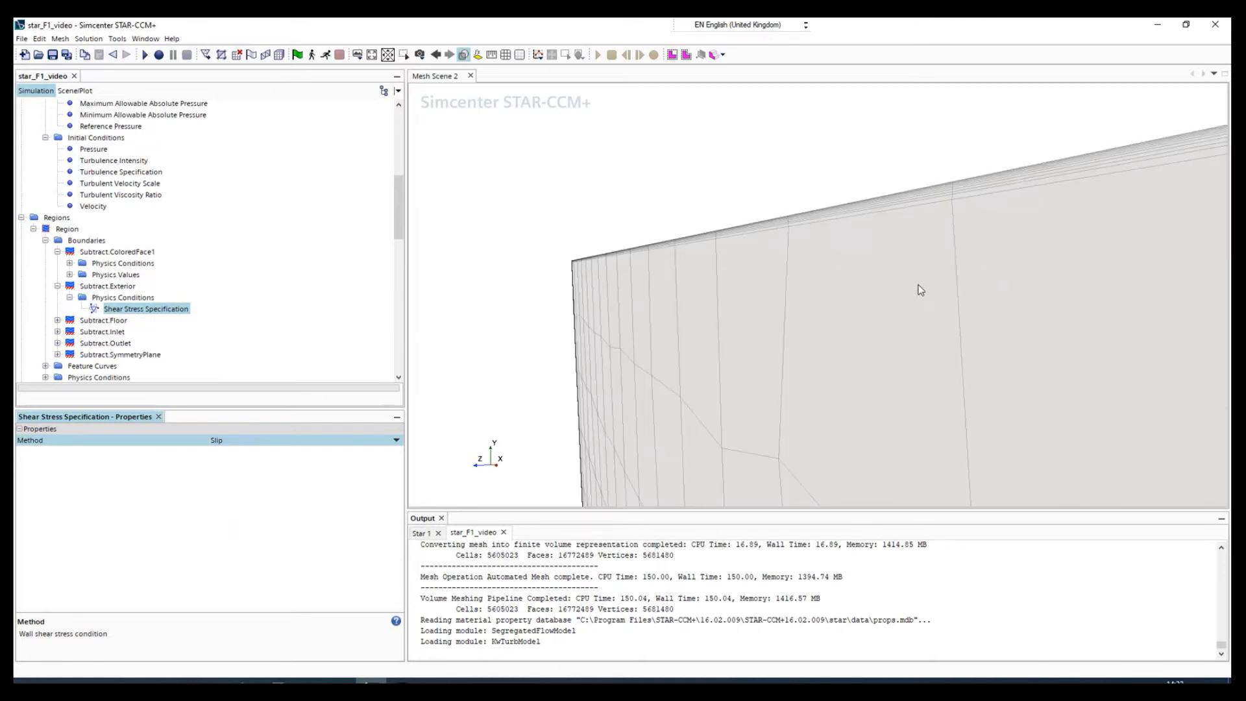
Examine the extent of the Subtract.Exterior boundary in the full mesh scene and recheck its shear stress specification.
{"action": "scroll", "coordinate": [919, 287], "scroll_direction": "up", "scroll_amount": 3}
{"action": "scroll", "coordinate": [644, 381], "scroll_direction": "down", "scroll_amount": 1}
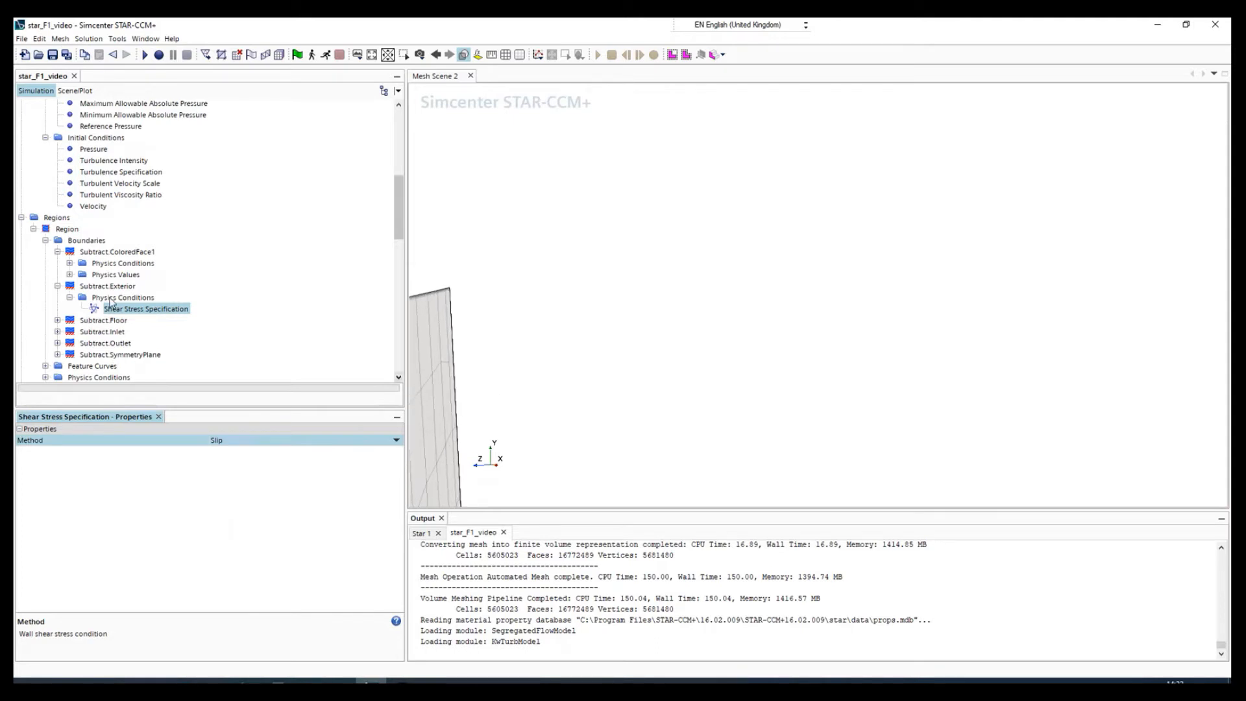
{"action": "left_click", "coordinate": [113, 300]}
{"action": "left_click", "coordinate": [117, 310]}
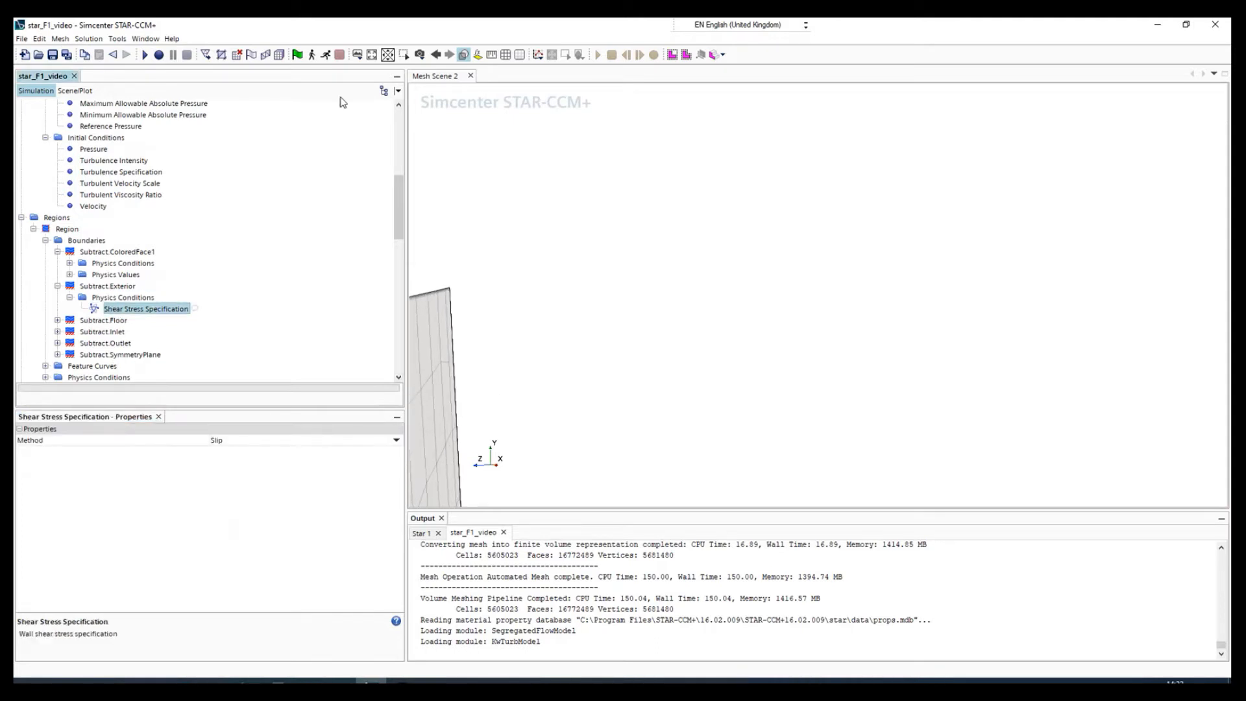
{"action": "left_click", "coordinate": [372, 56]}
{"action": "left_click_drag", "start_coordinate": [748, 349], "coordinate": [725, 351]}
{"action": "left_click", "coordinate": [98, 288]}
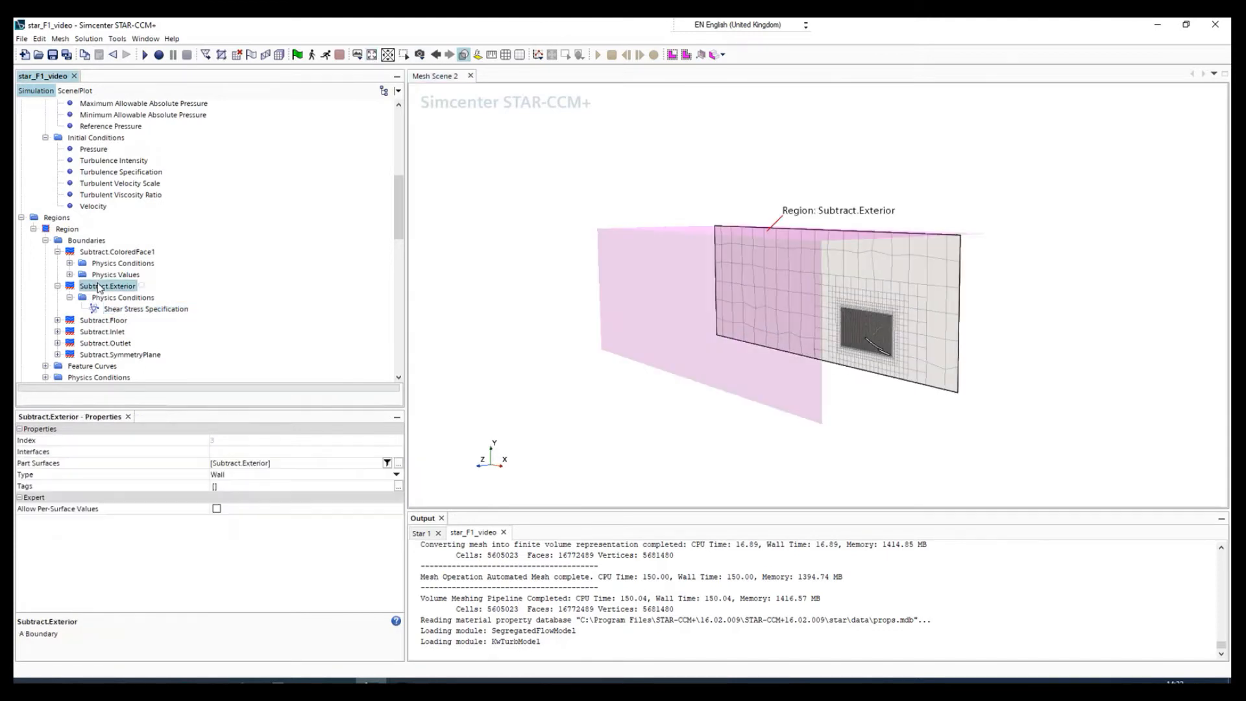
{"action": "left_click", "coordinate": [120, 311]}
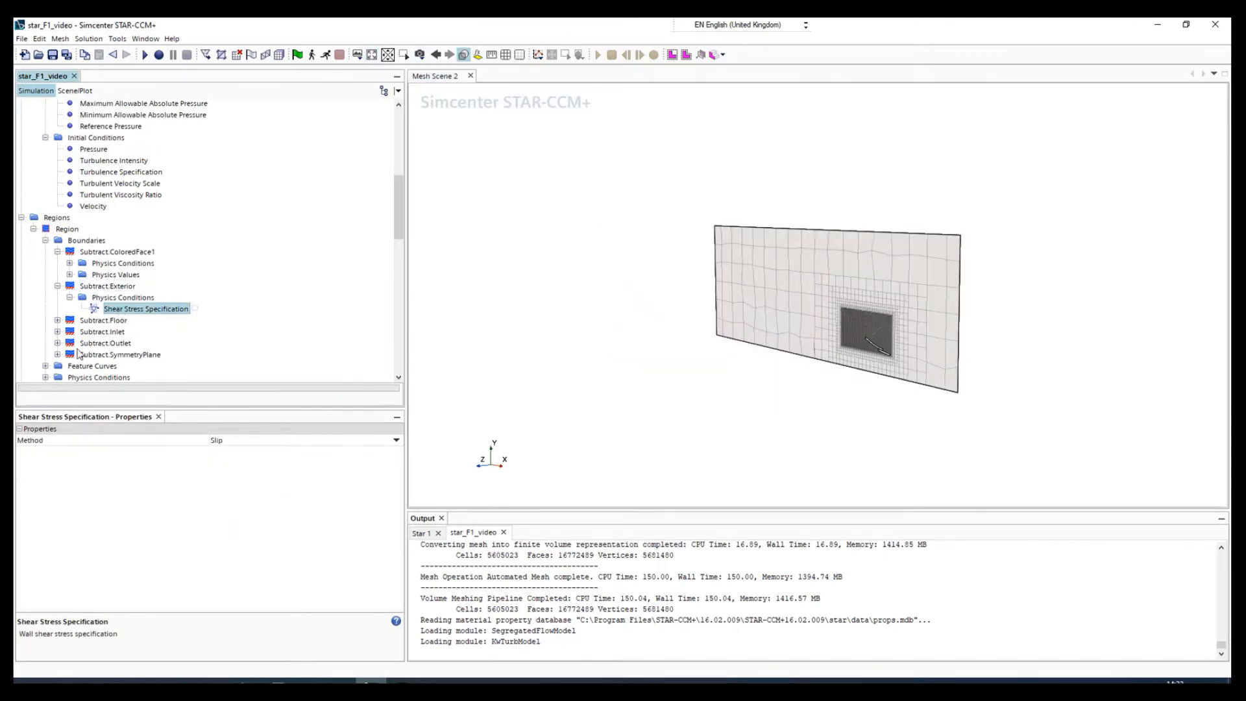
Set the boundary type of Subtract.Inlet to Velocity Inlet.
{"action": "scroll", "coordinate": [81, 353], "scroll_direction": "down", "scroll_amount": 1}
{"action": "left_click", "coordinate": [100, 288]}
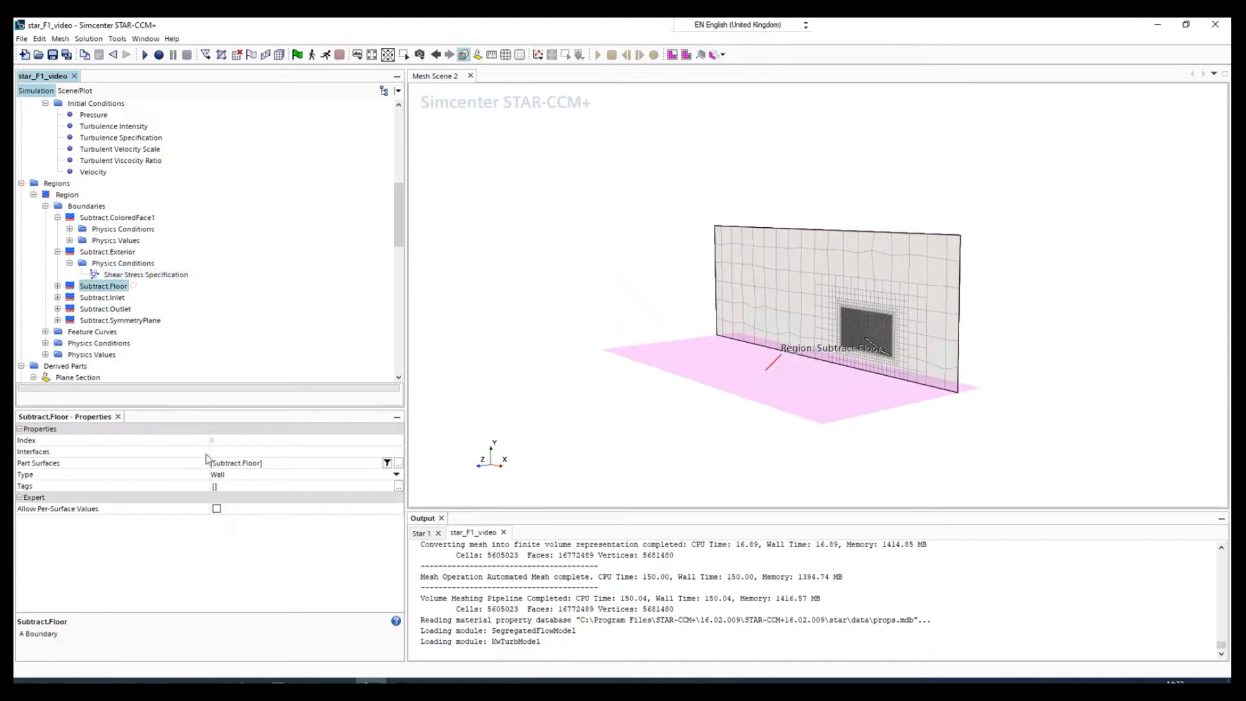
{"action": "left_click", "coordinate": [100, 299]}
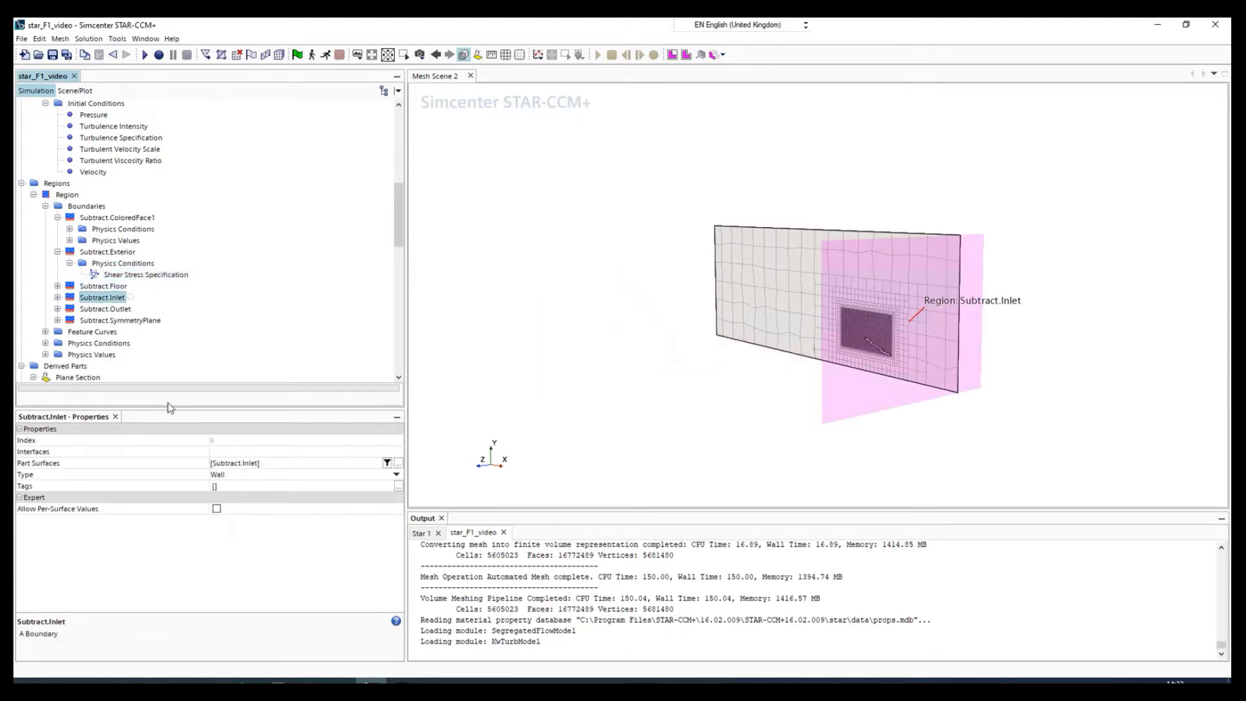
{"action": "left_click", "coordinate": [218, 474]}
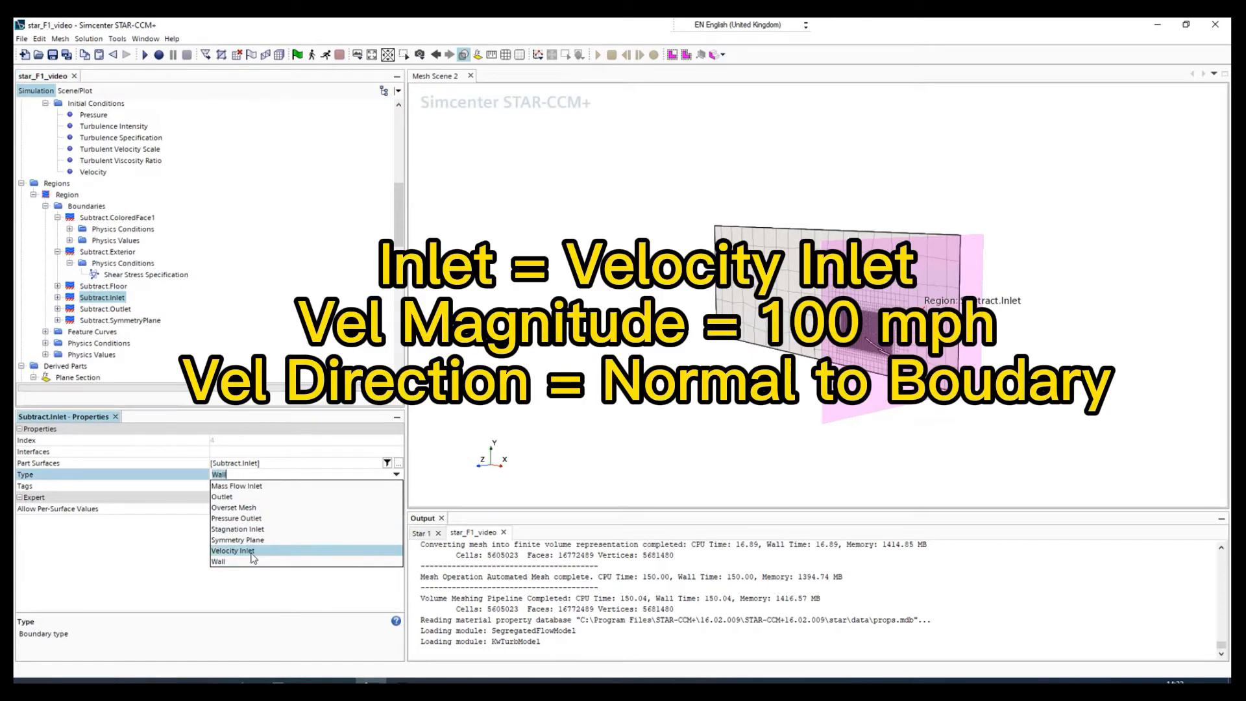
{"action": "left_click", "coordinate": [250, 550]}
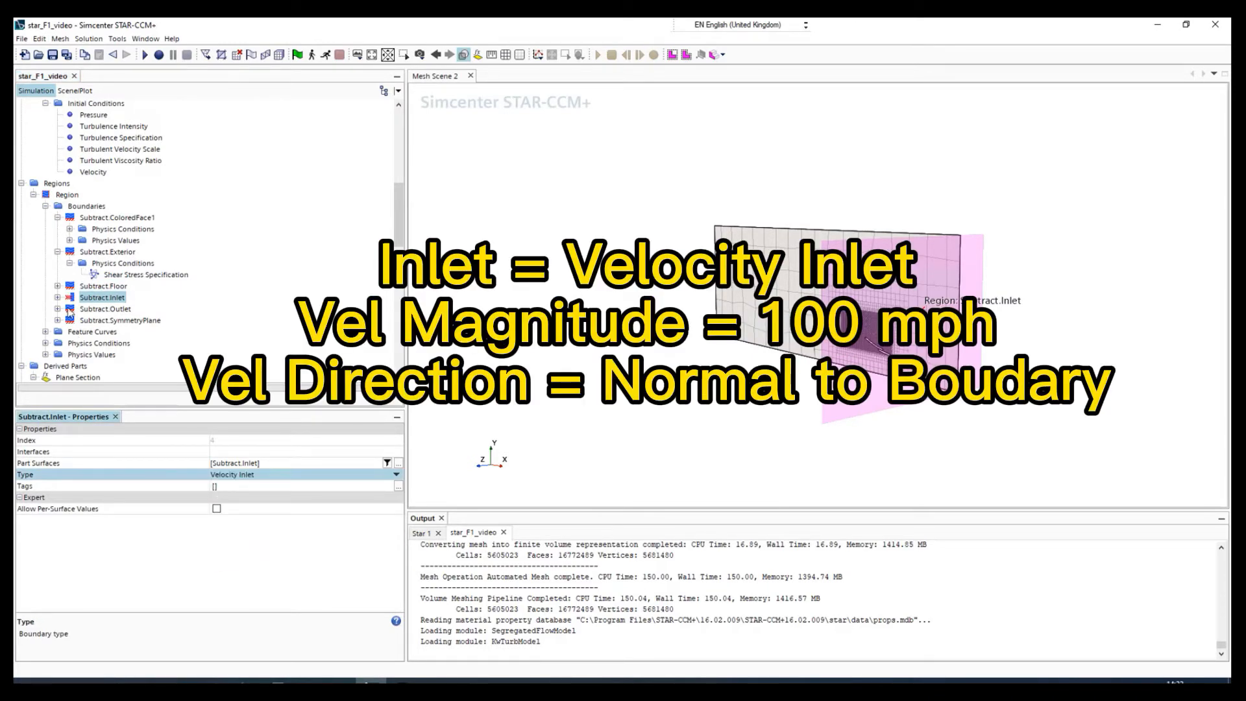
Expand the physics conditions of Subtract.Inlet and check its flow direction specification.
{"action": "left_click", "coordinate": [57, 298]}
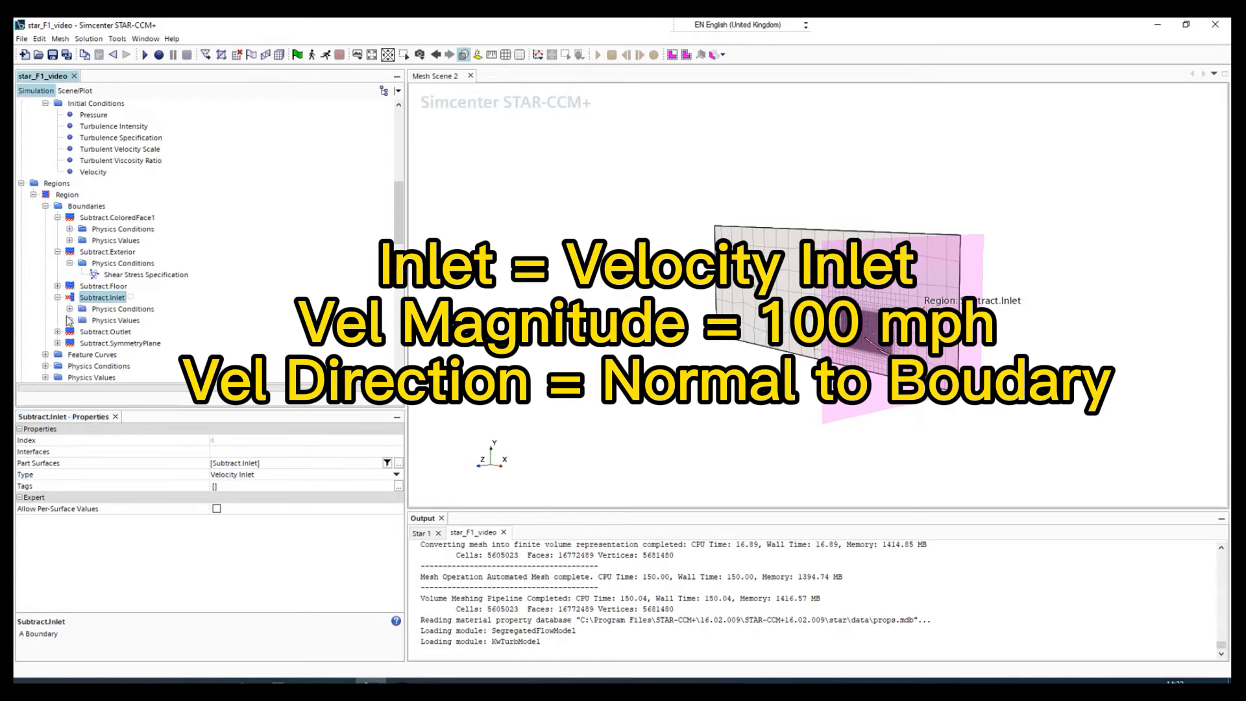
{"action": "left_click", "coordinate": [70, 309]}
{"action": "left_click", "coordinate": [124, 321]}
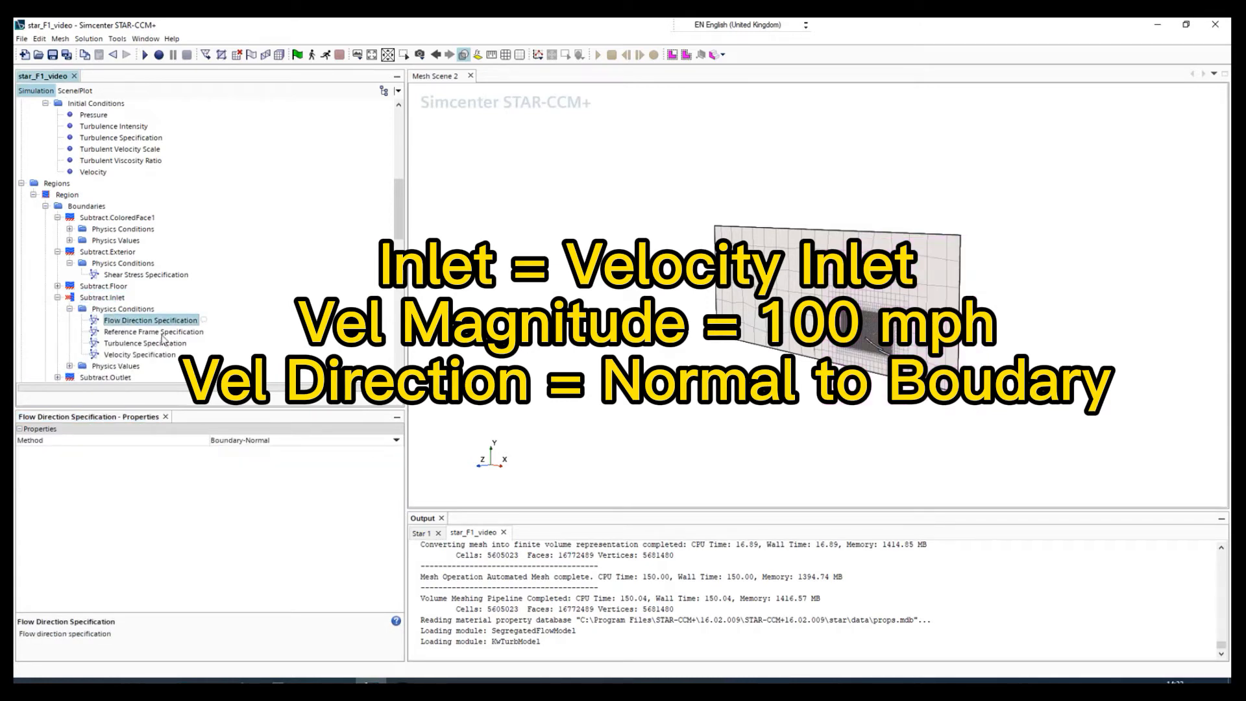
Set the constant velocity magnitude of the Subtract.Inlet boundary to 100 mph.
{"action": "left_click", "coordinate": [69, 366]}
{"action": "scroll", "coordinate": [77, 364], "scroll_direction": "down", "scroll_amount": 4}
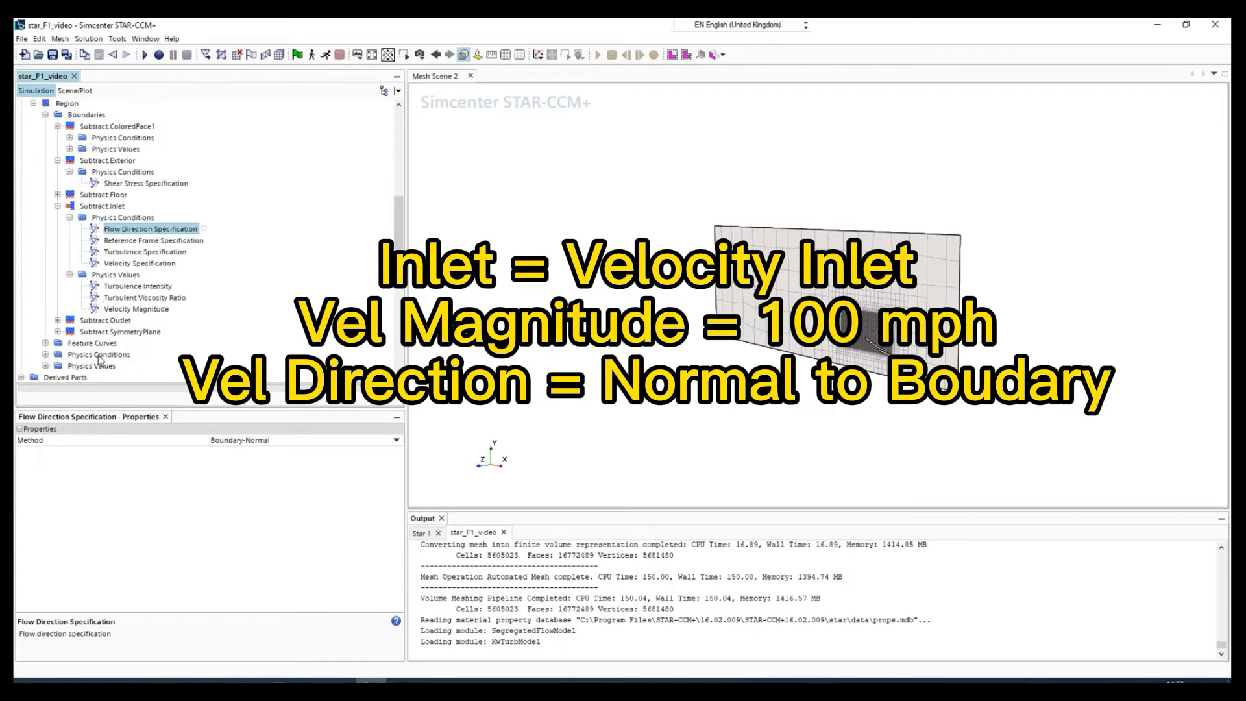
{"action": "left_click", "coordinate": [140, 275]}
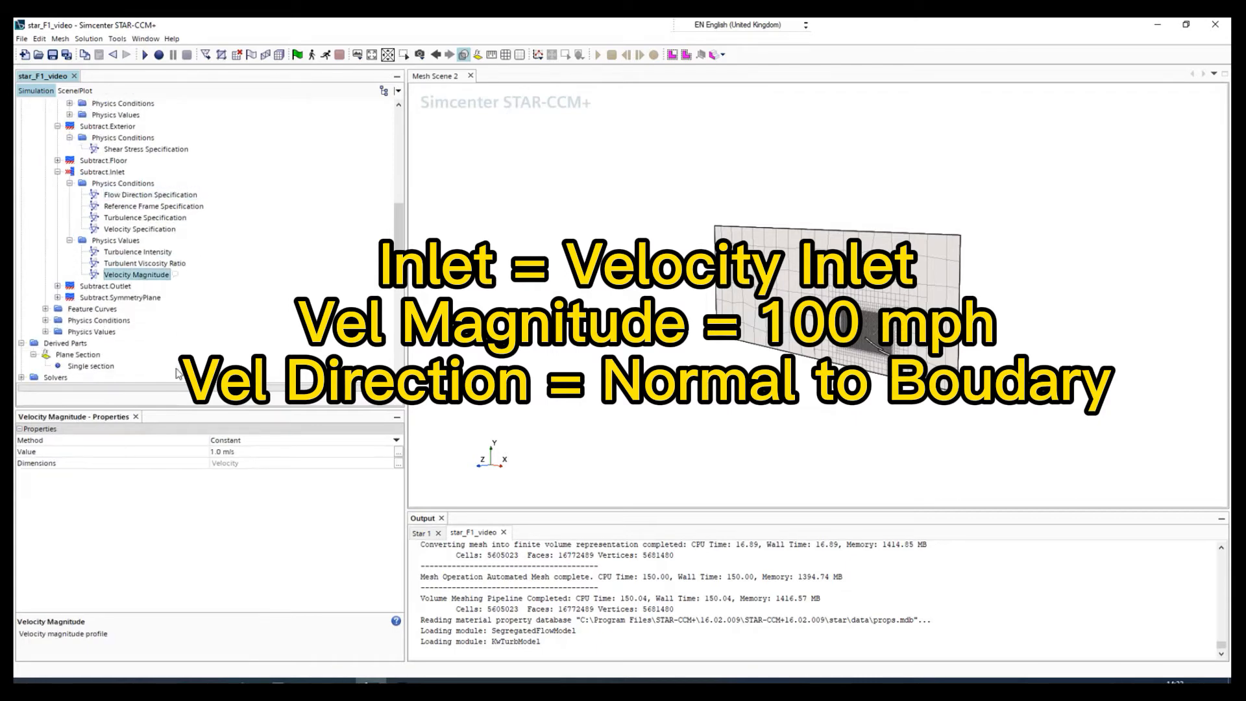
{"action": "left_click", "coordinate": [238, 452]}
{"action": "type", "text": "100"}
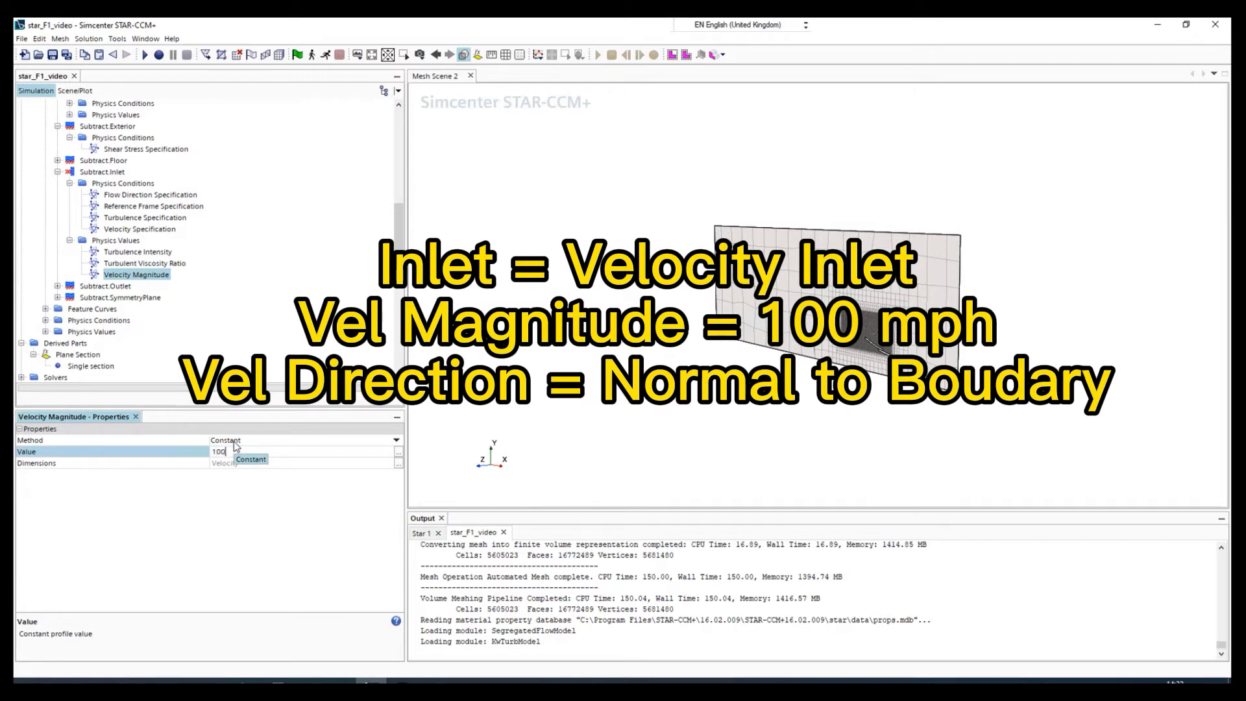
{"action": "type", "text": ".0 mph"}
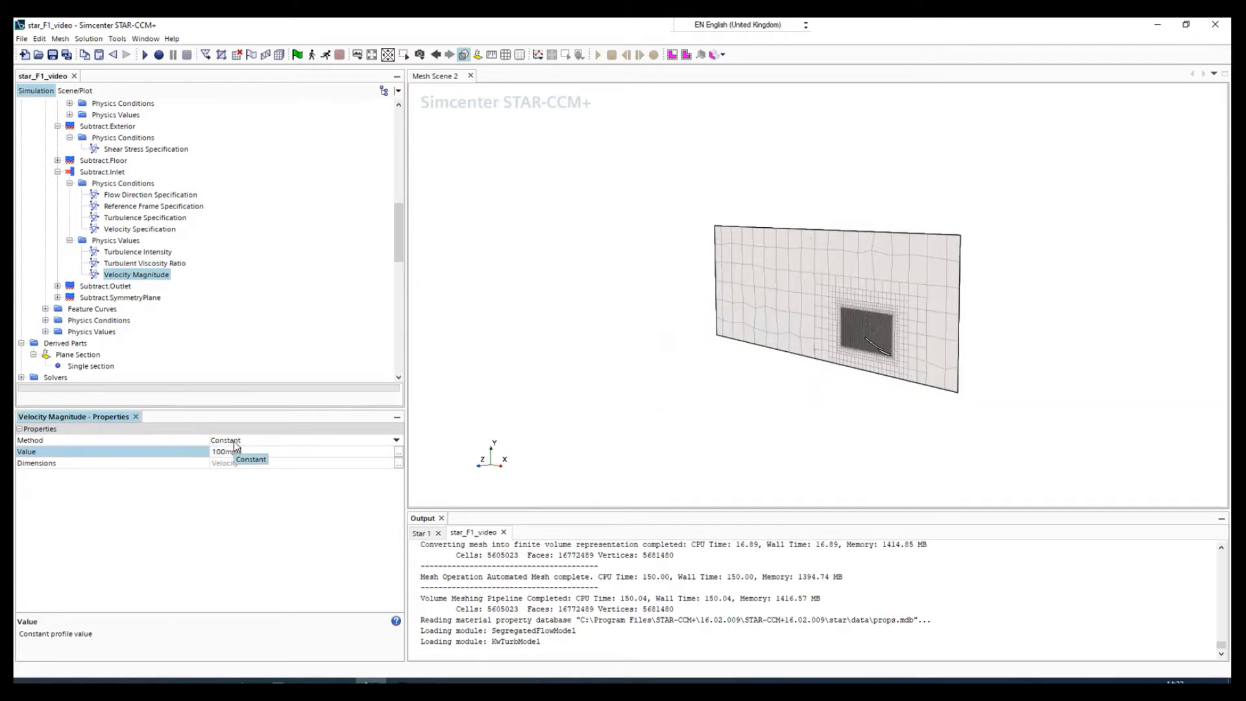
{"action": "key", "text": "Return"}
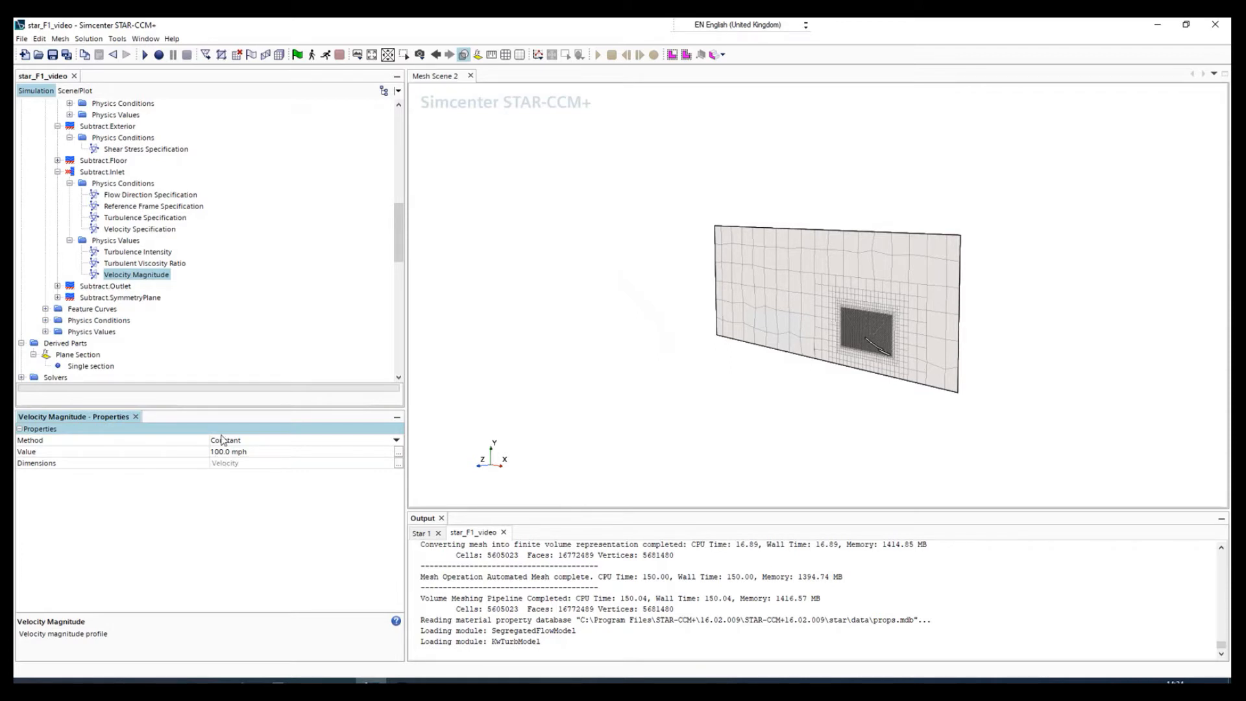
Set the boundary type of Subtract.Outlet to Pressure Outlet.
{"action": "left_click", "coordinate": [104, 286]}
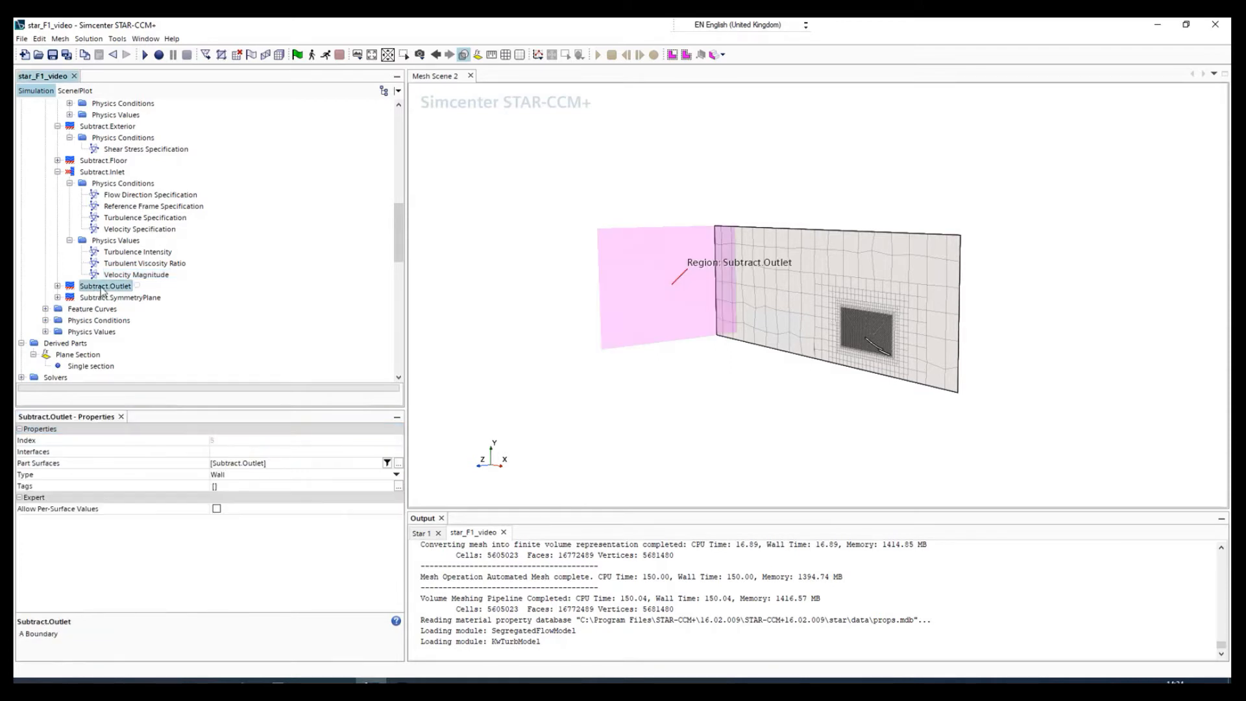
{"action": "left_click", "coordinate": [217, 477]}
{"action": "left_click", "coordinate": [218, 477]}
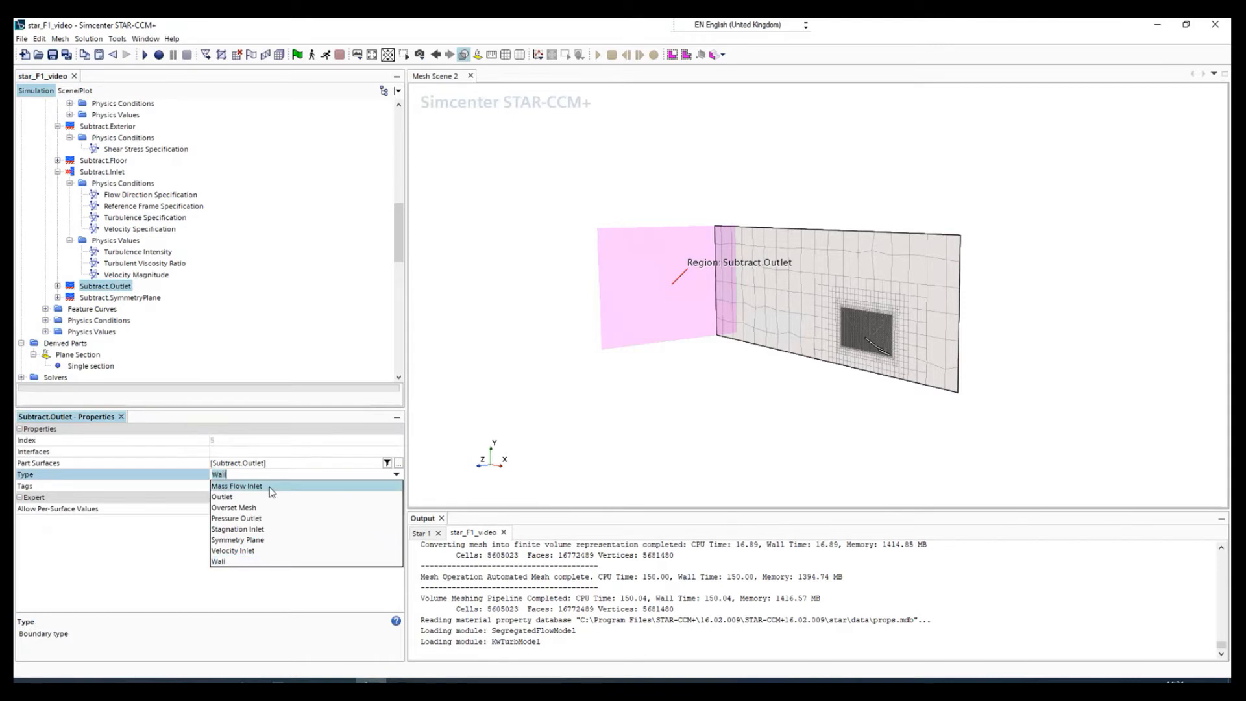
{"action": "left_click", "coordinate": [239, 518]}
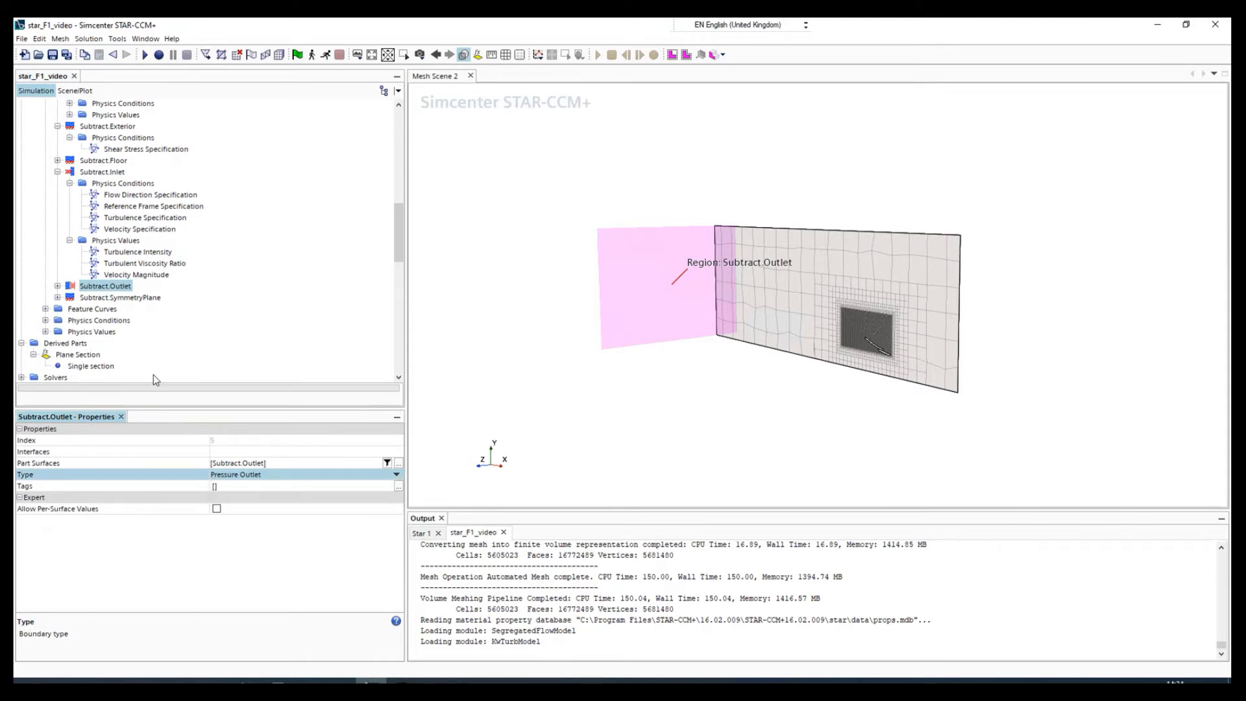
Set the boundary type of Subtract.SymmetryPlane to Symmetry Plane.
{"action": "left_click", "coordinate": [118, 299]}
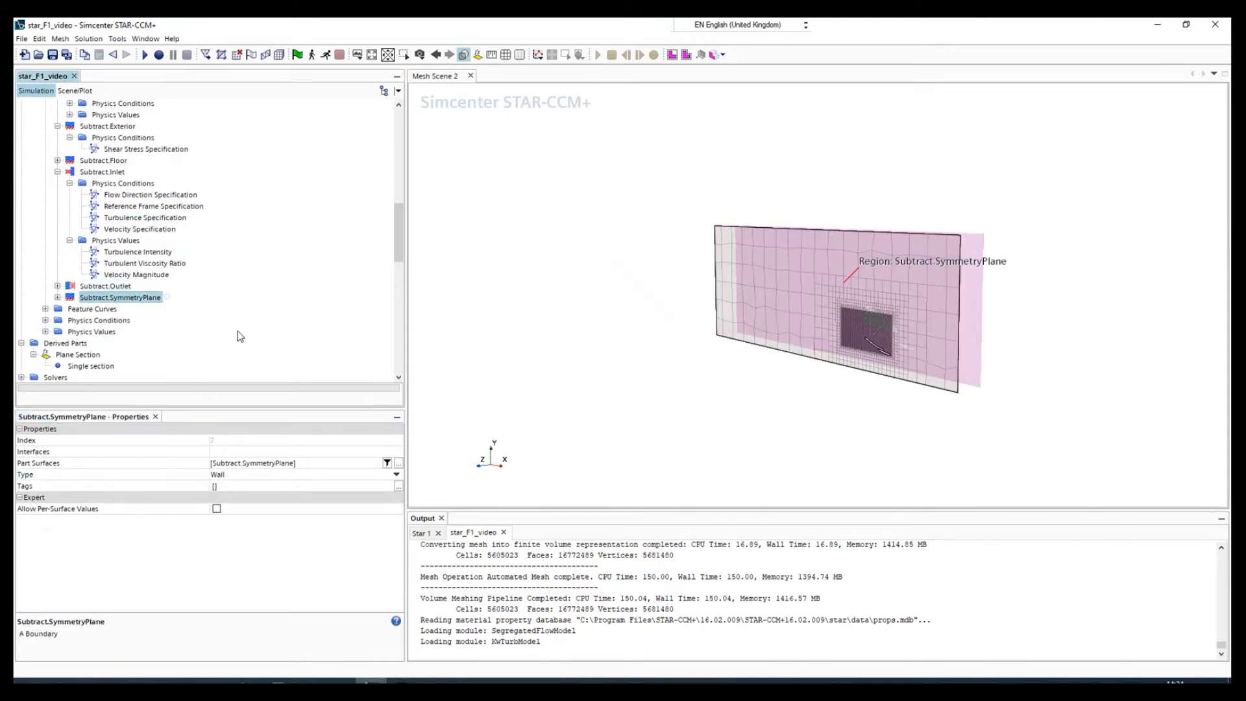
{"action": "left_click", "coordinate": [234, 475]}
{"action": "left_click", "coordinate": [233, 475]}
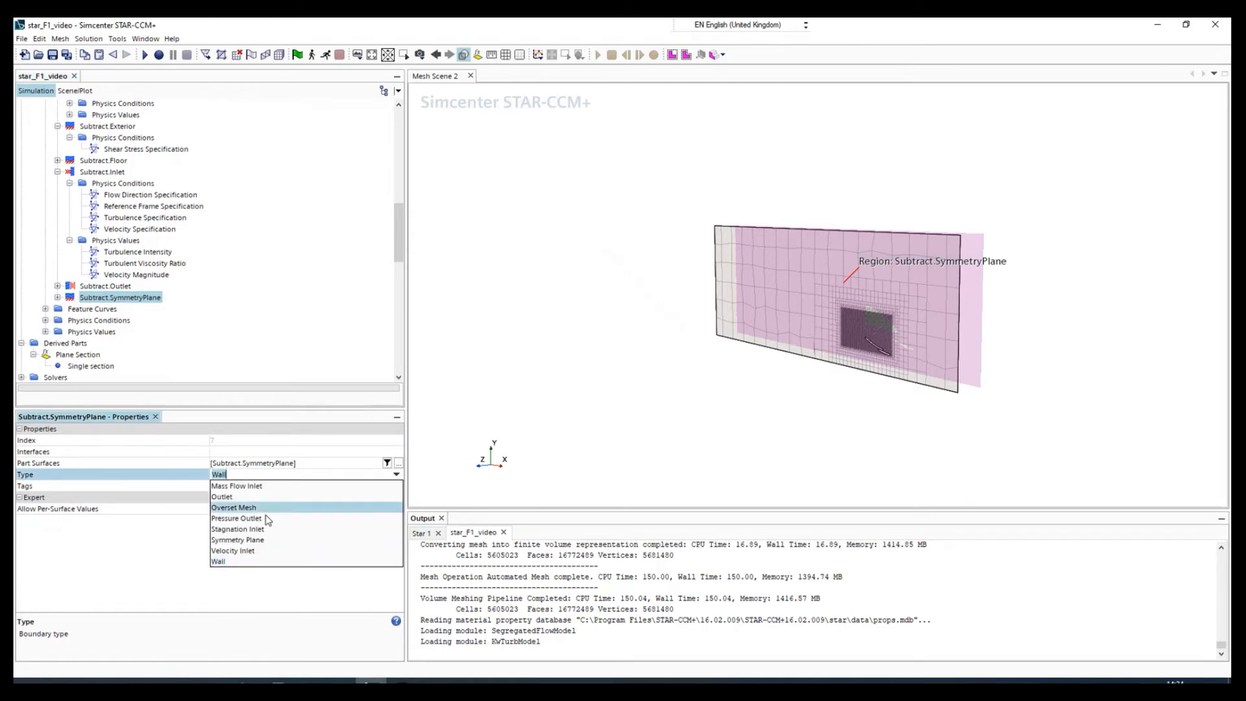
{"action": "left_click", "coordinate": [259, 540]}
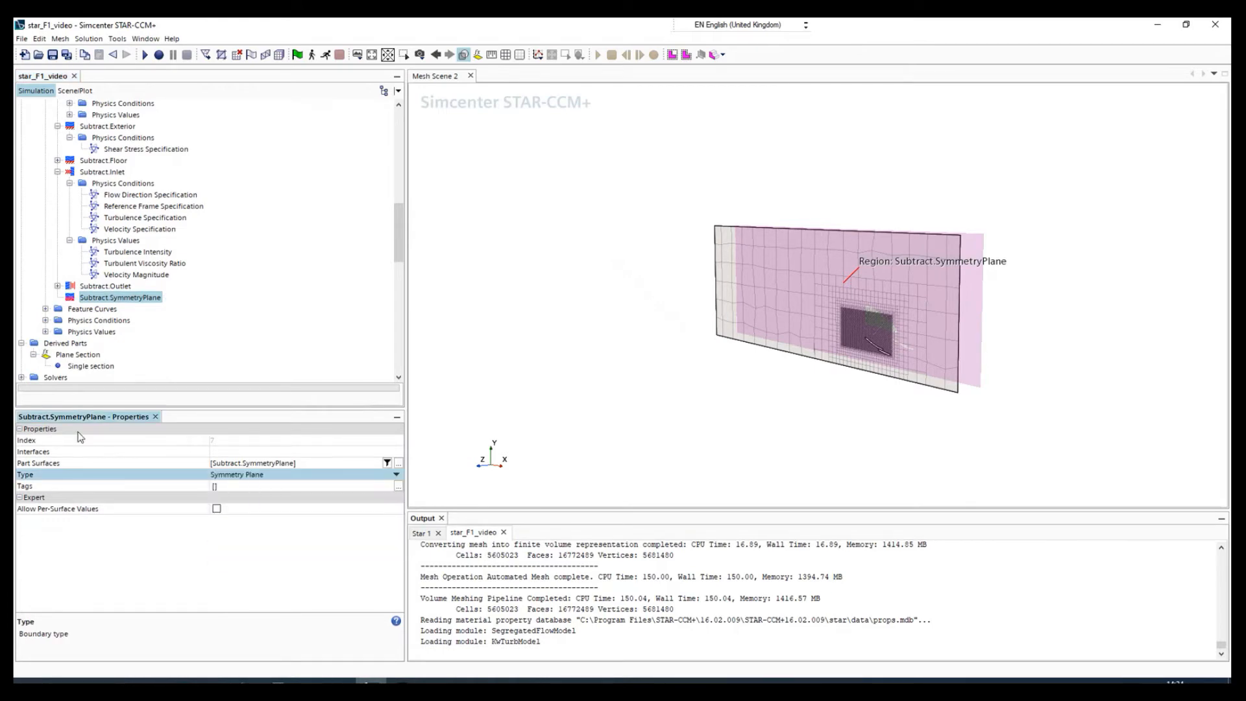
{"action": "left_click", "coordinate": [94, 309]}
{"action": "left_click", "coordinate": [97, 321]}
{"action": "left_click", "coordinate": [95, 331]}
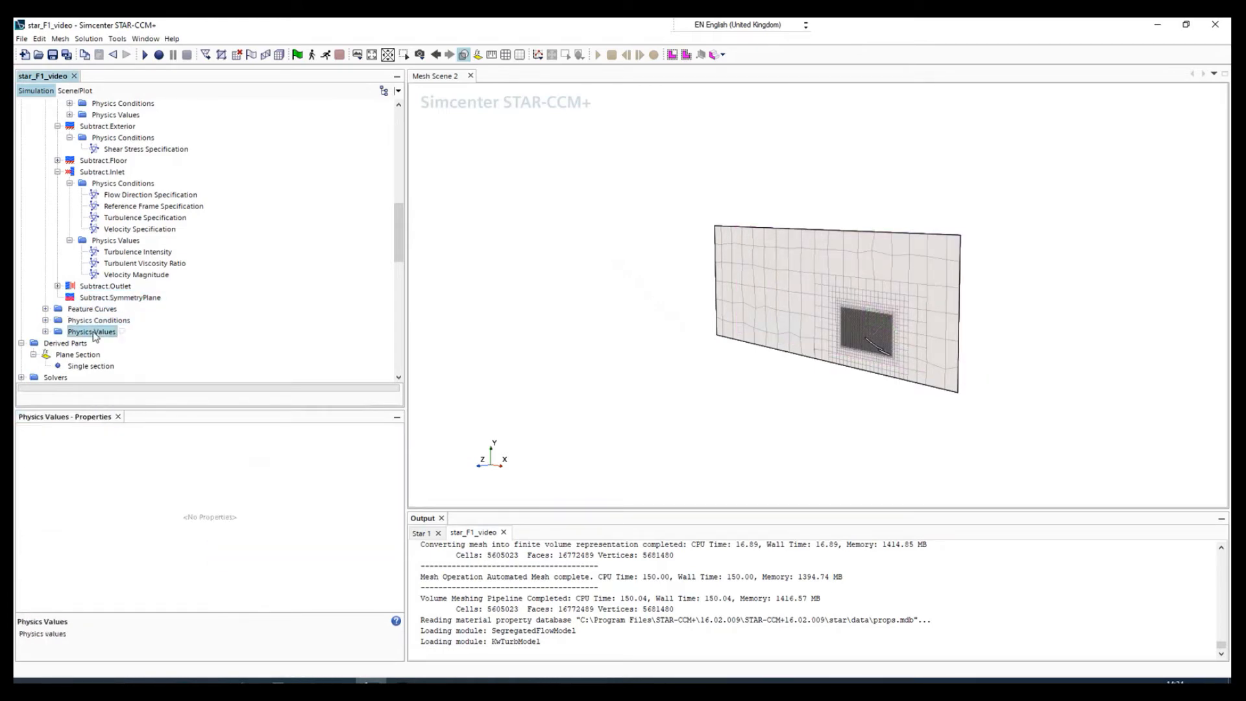
{"action": "left_click_drag", "start_coordinate": [830, 406], "coordinate": [795, 407]}
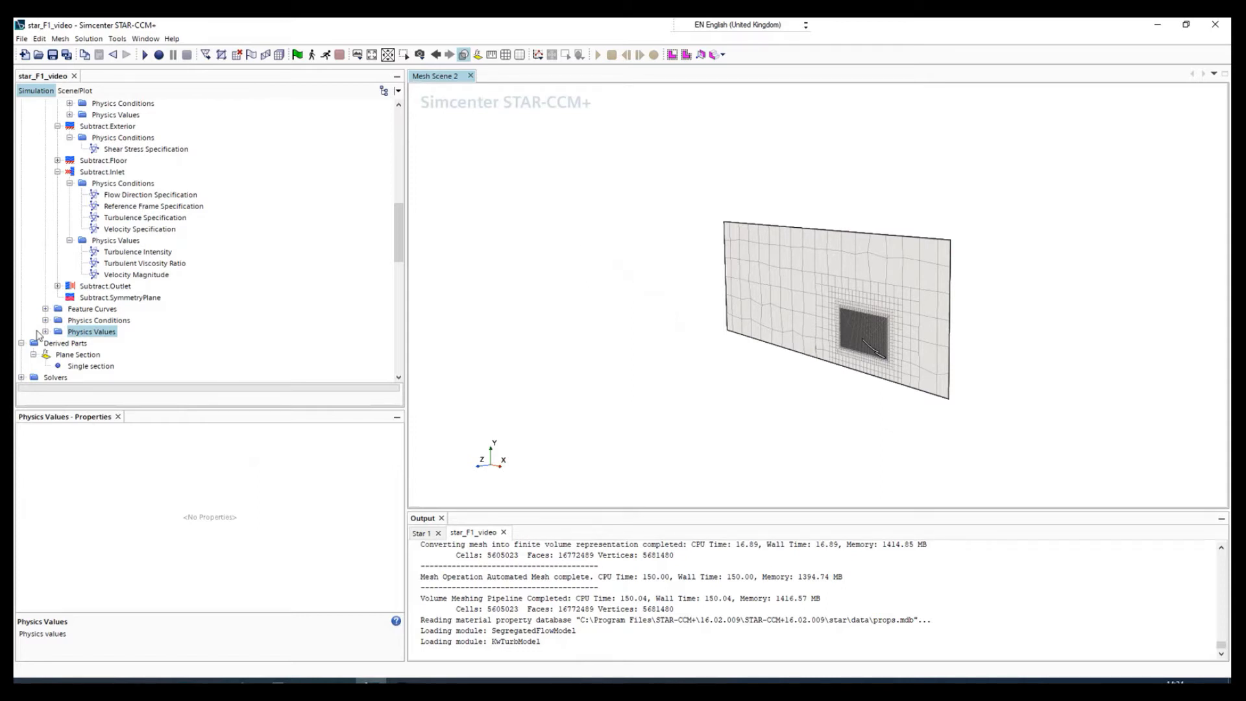
{"action": "scroll", "coordinate": [37, 334], "scroll_direction": "down", "scroll_amount": 2}
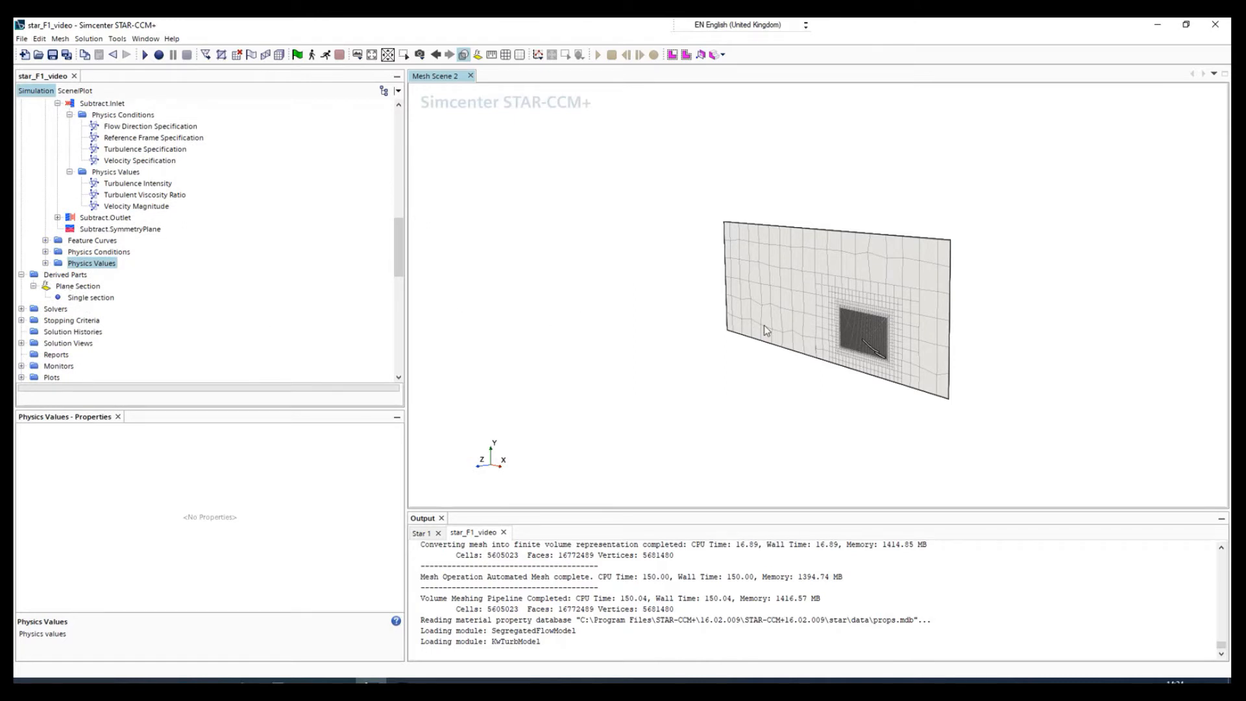
{"action": "left_click_drag", "start_coordinate": [753, 386], "coordinate": [798, 392]}
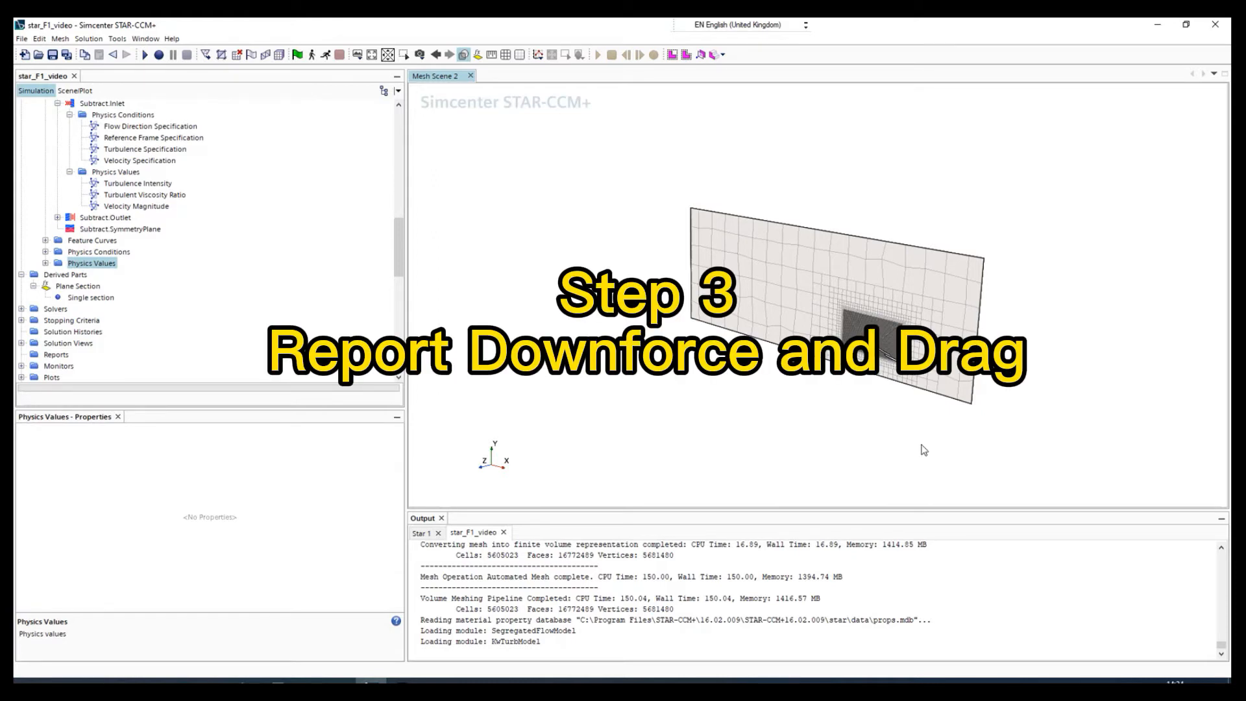
Create a new Flow/Energy force report in the simulation's reports.
{"action": "scroll", "coordinate": [56, 348], "scroll_direction": "down", "scroll_amount": 1}
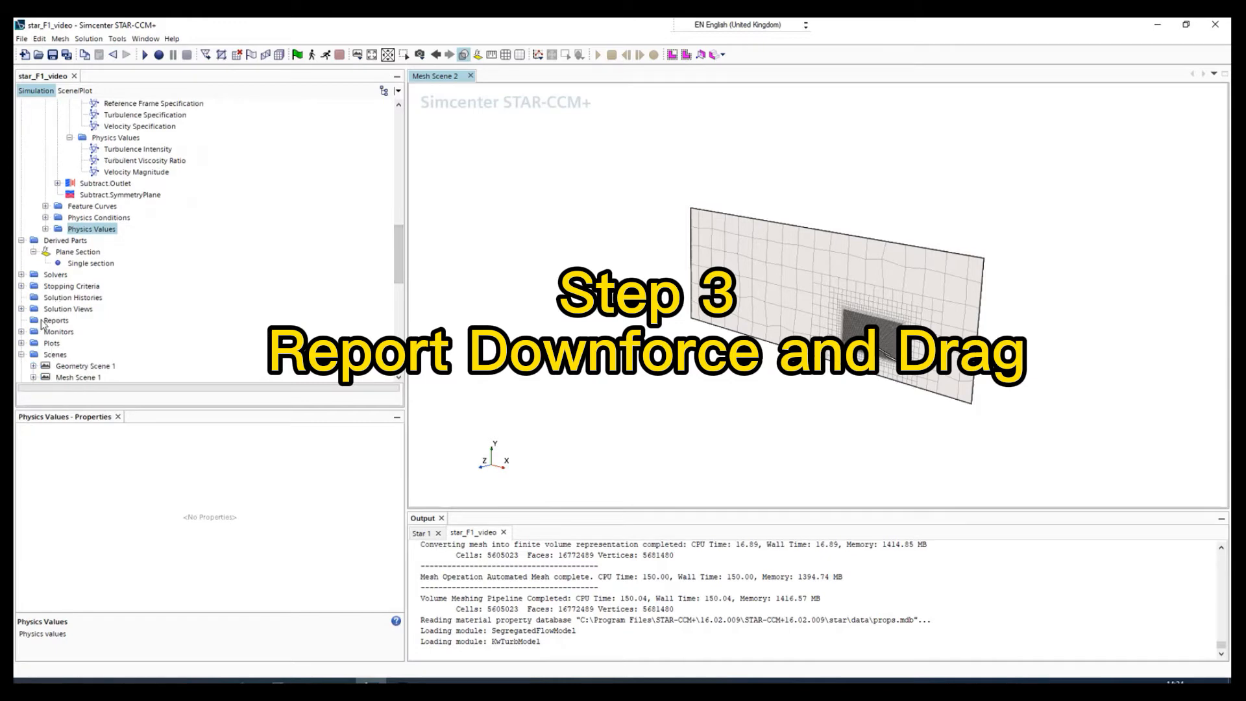
{"action": "left_click", "coordinate": [53, 322]}
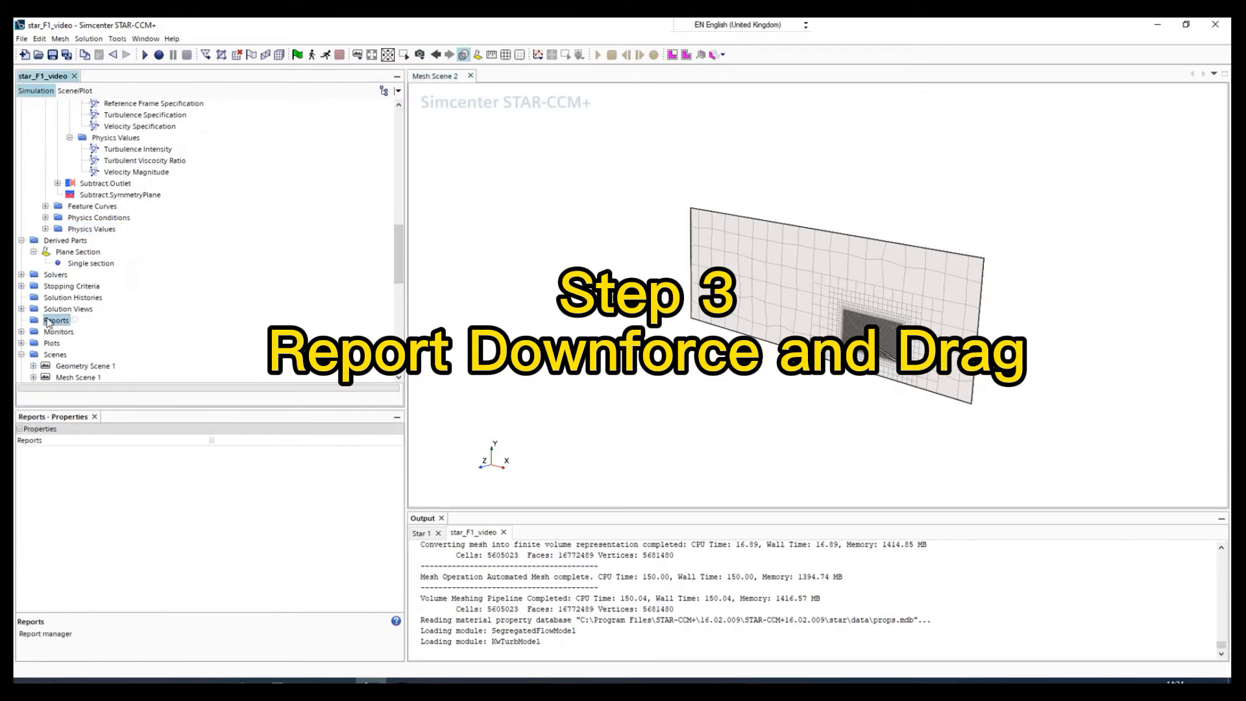
{"action": "right_click", "coordinate": [52, 322]}
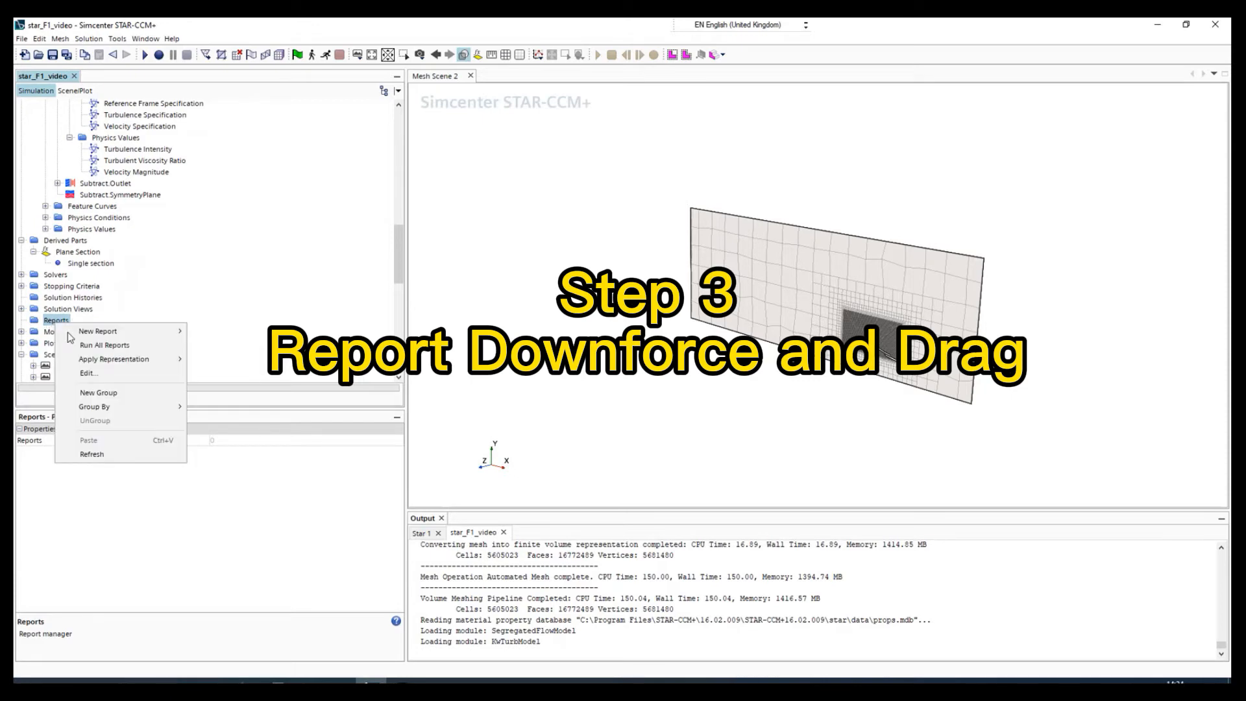
{"action": "mouse_move", "coordinate": [99, 338]}
{"action": "mouse_move", "coordinate": [232, 337]}
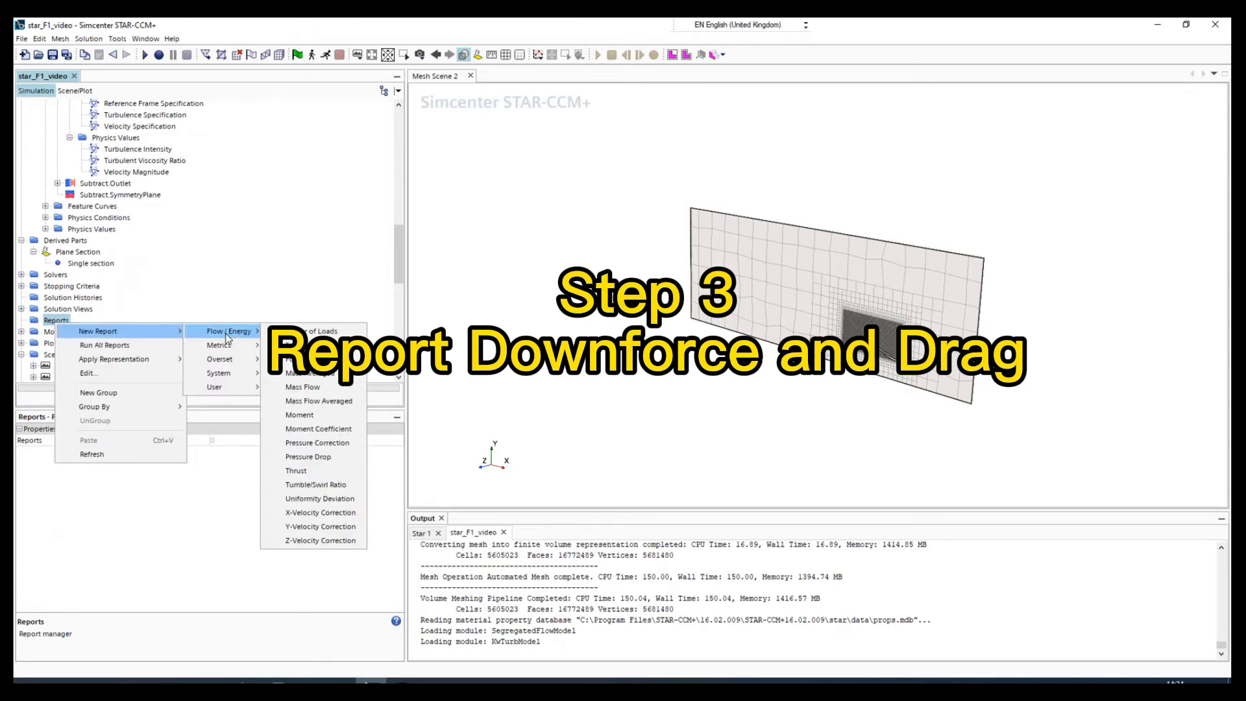
{"action": "left_click", "coordinate": [279, 345]}
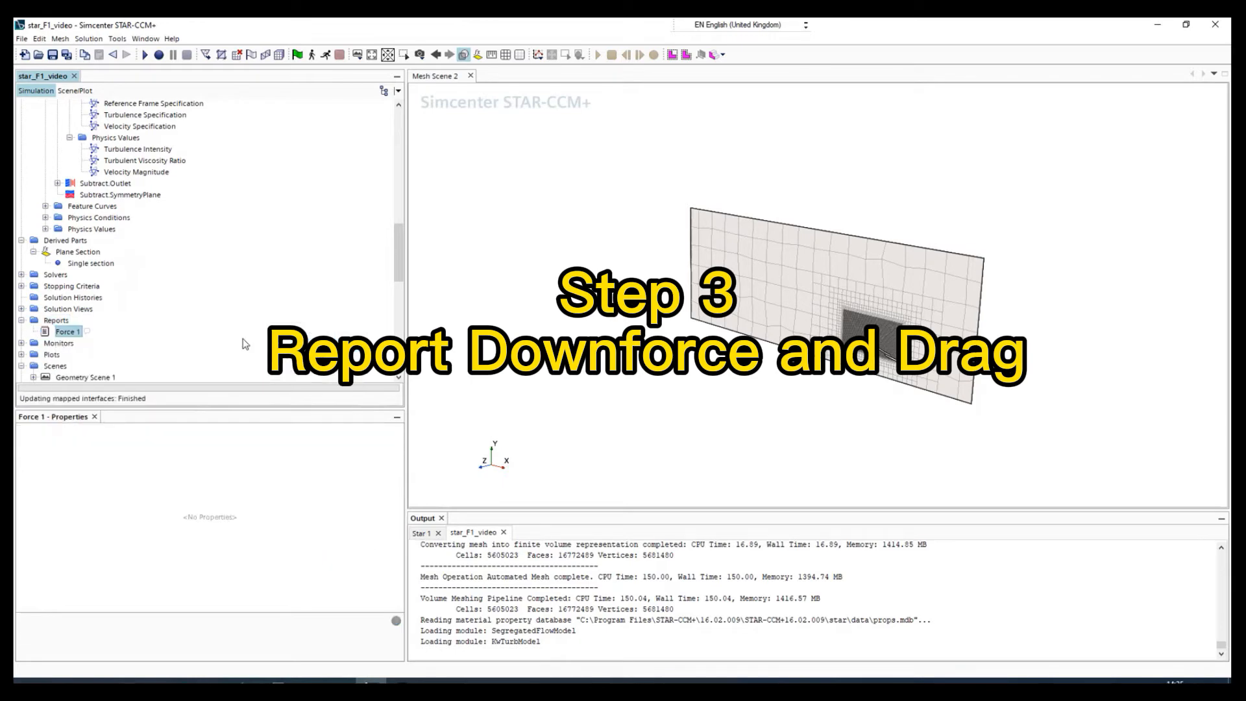
Rename the new force report as Downforce.
{"action": "right_click", "coordinate": [66, 335]}
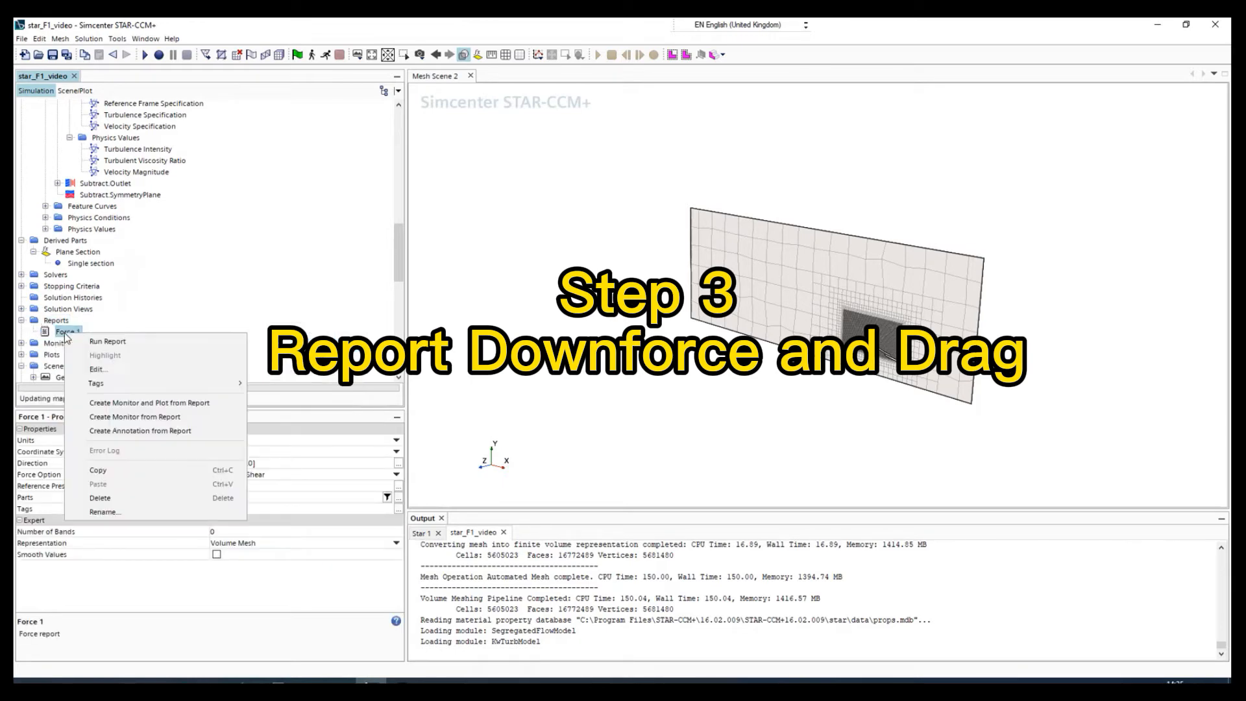
{"action": "left_click", "coordinate": [120, 517]}
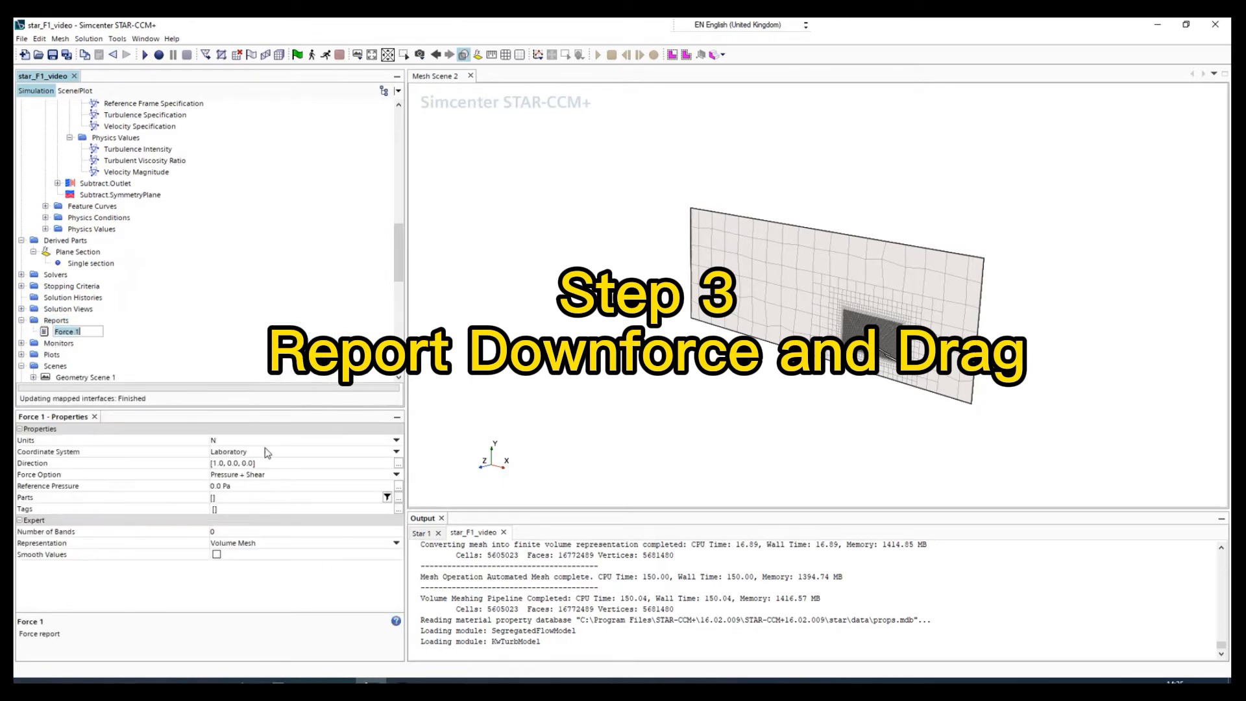
{"action": "type", "text": "Downf"}
{"action": "key", "text": "Return"}
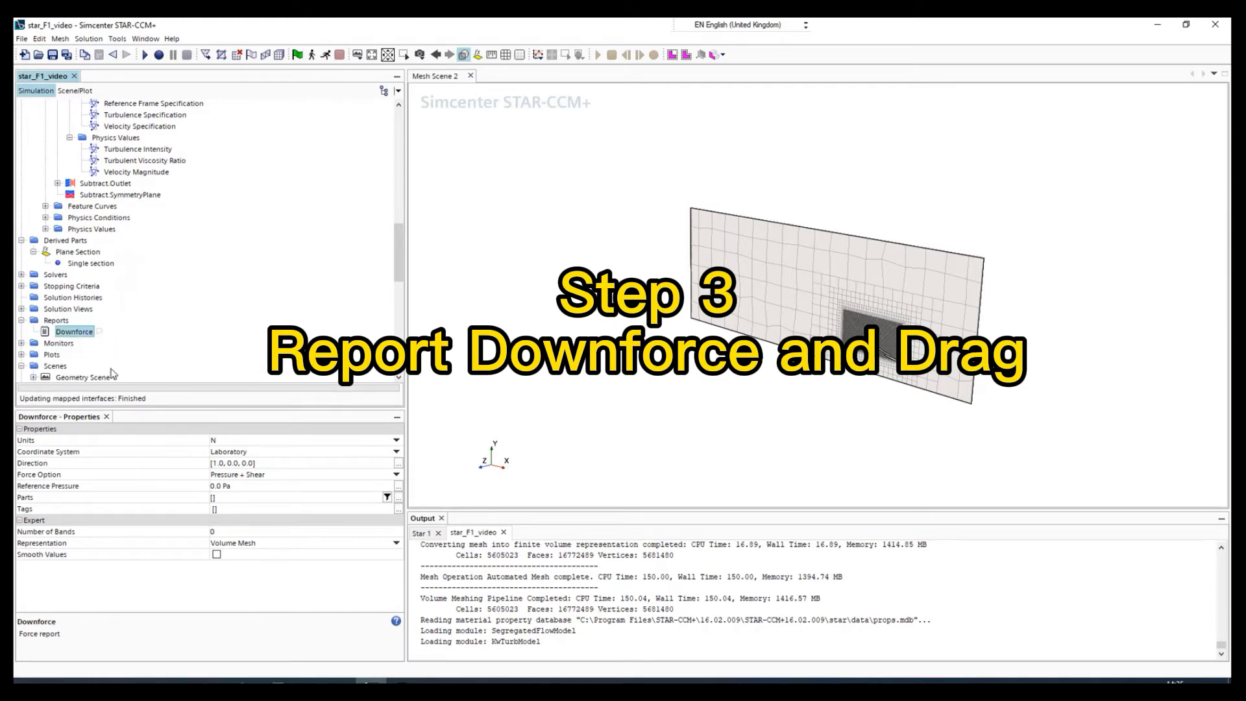
Set the force direction of the Downforce report to [0.0, -1.0, 0.0].
{"action": "left_click", "coordinate": [235, 463]}
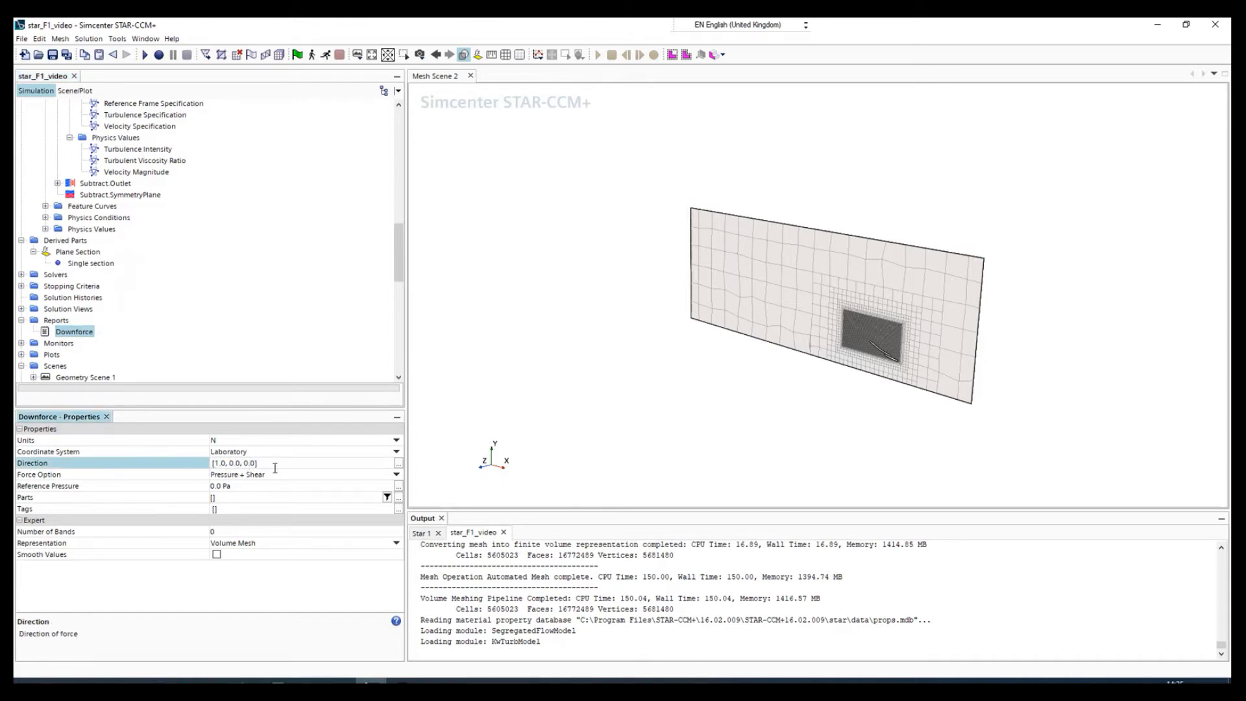
{"action": "key", "text": "BackSpace"}
{"action": "type", "text": "-1"}
{"action": "key", "text": "BackSpace"}
{"action": "type", "text": "0"}
{"action": "key", "text": "Return"}
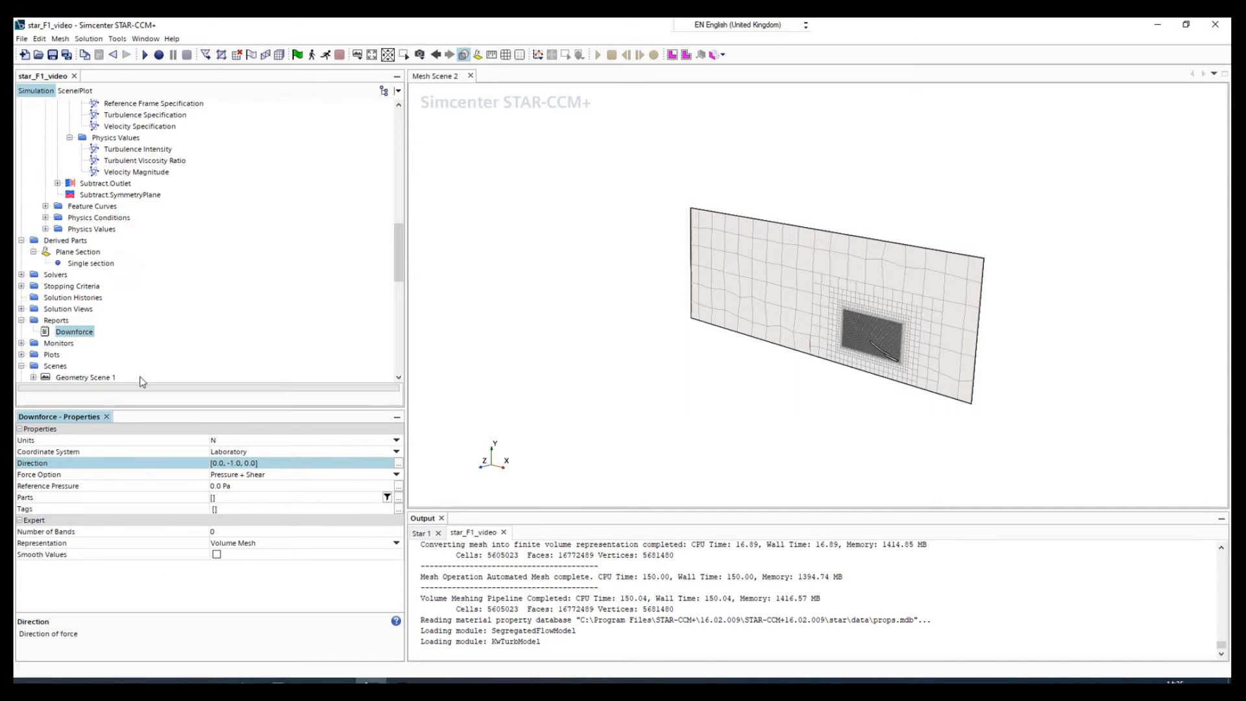
Assign the Subtract.ColoredFace1 boundary to the Downforce report and set its reference pressure to 101325 Pa.
{"action": "double_click", "coordinate": [266, 498]}
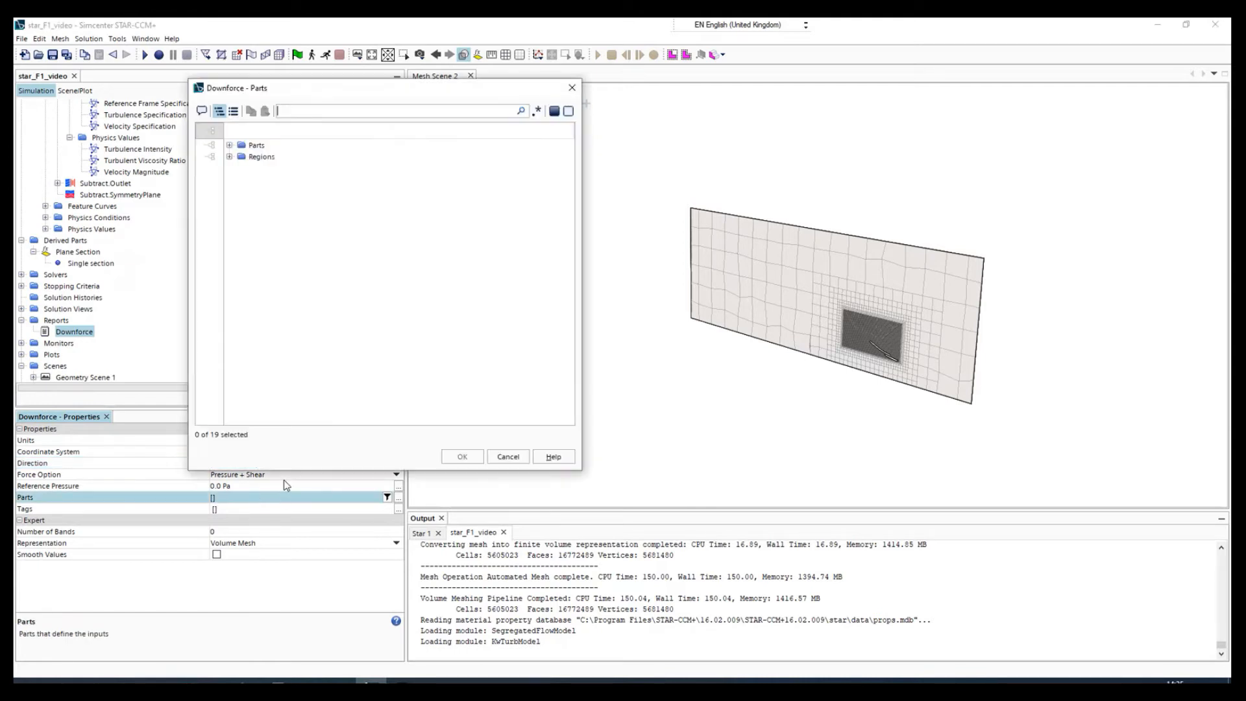
{"action": "left_click", "coordinate": [229, 157]}
{"action": "left_click", "coordinate": [318, 192]}
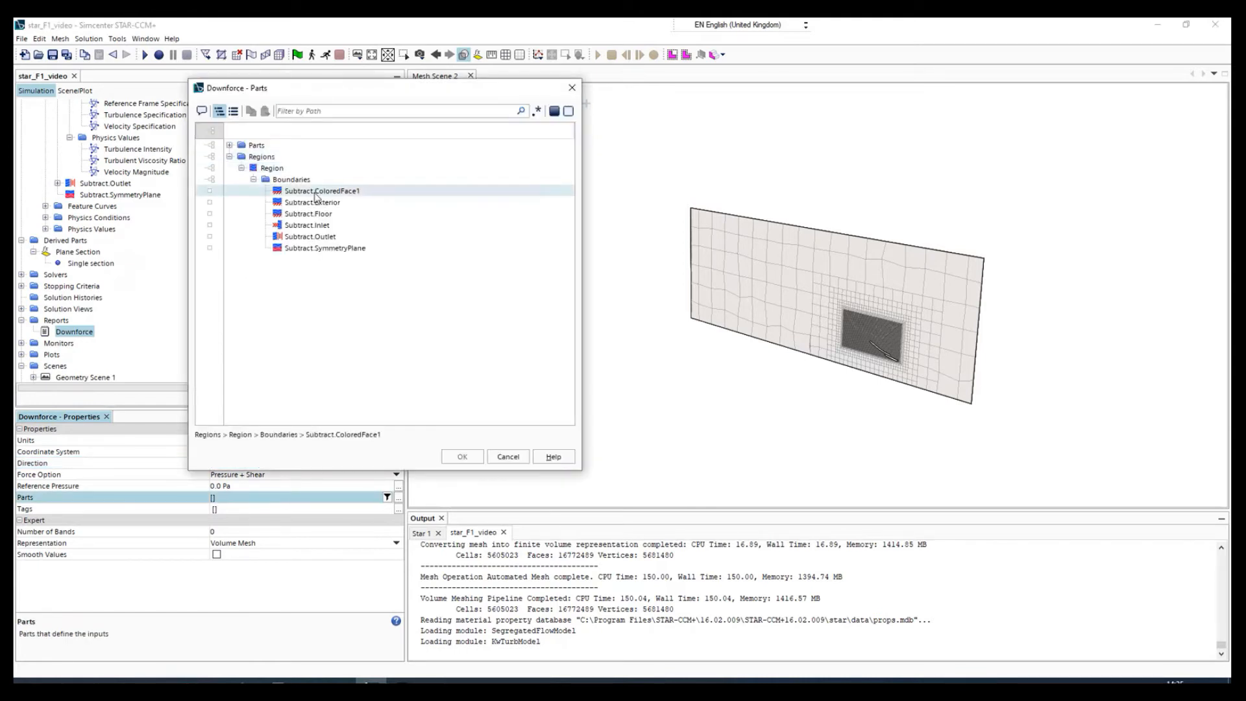
{"action": "left_click", "coordinate": [338, 194]}
{"action": "left_click", "coordinate": [462, 458]}
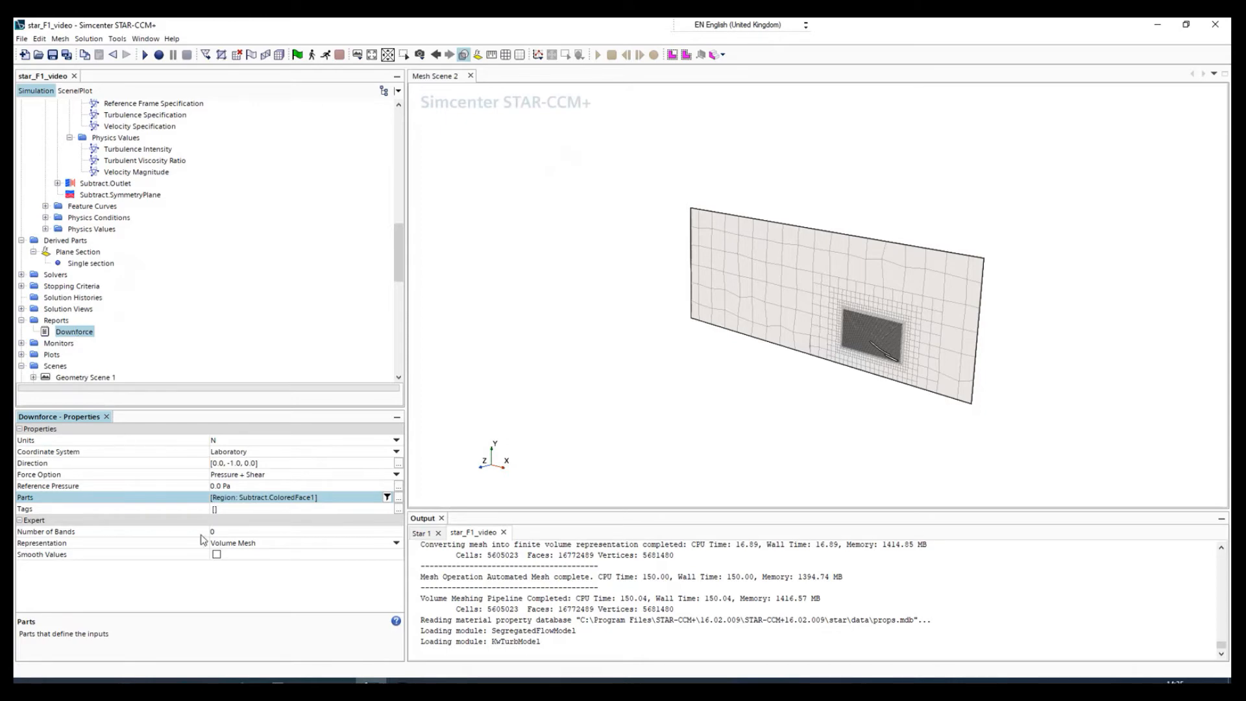
{"action": "left_click", "coordinate": [208, 485]}
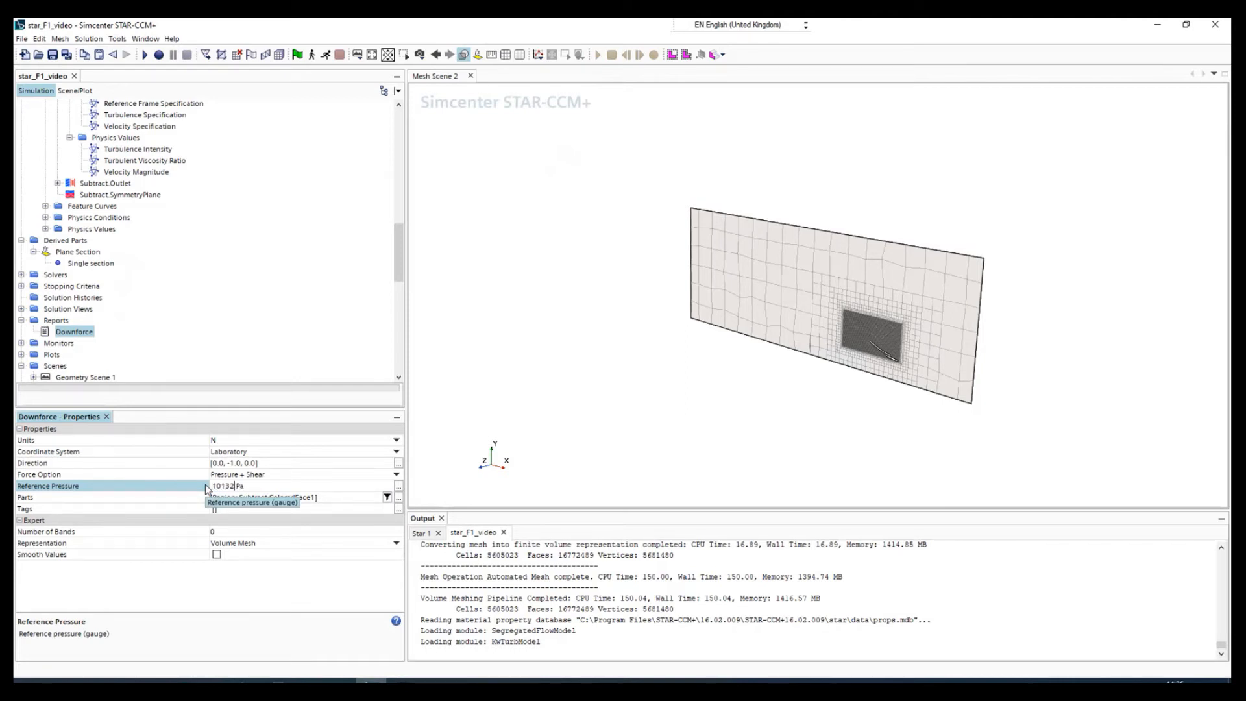
{"action": "key", "text": "Return"}
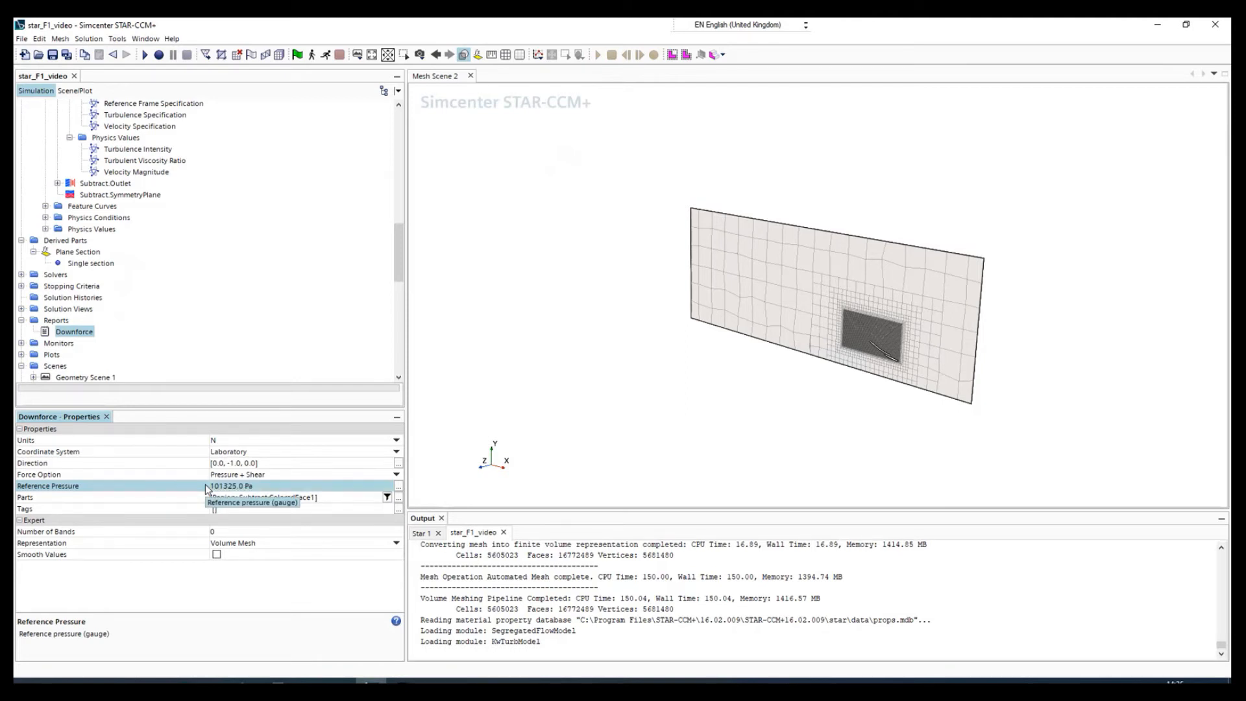
Copy the Downforce report and paste the duplicate into the simulation's reports.
{"action": "right_click", "coordinate": [70, 333]}
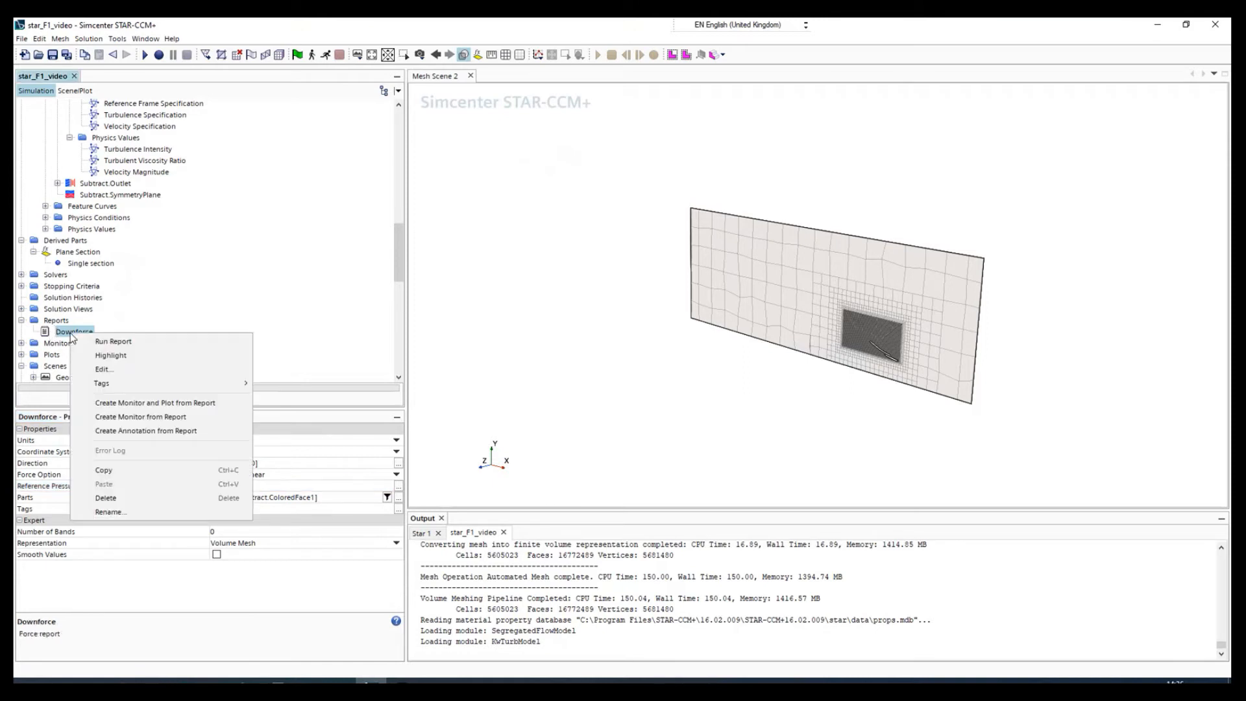
{"action": "left_click", "coordinate": [59, 323]}
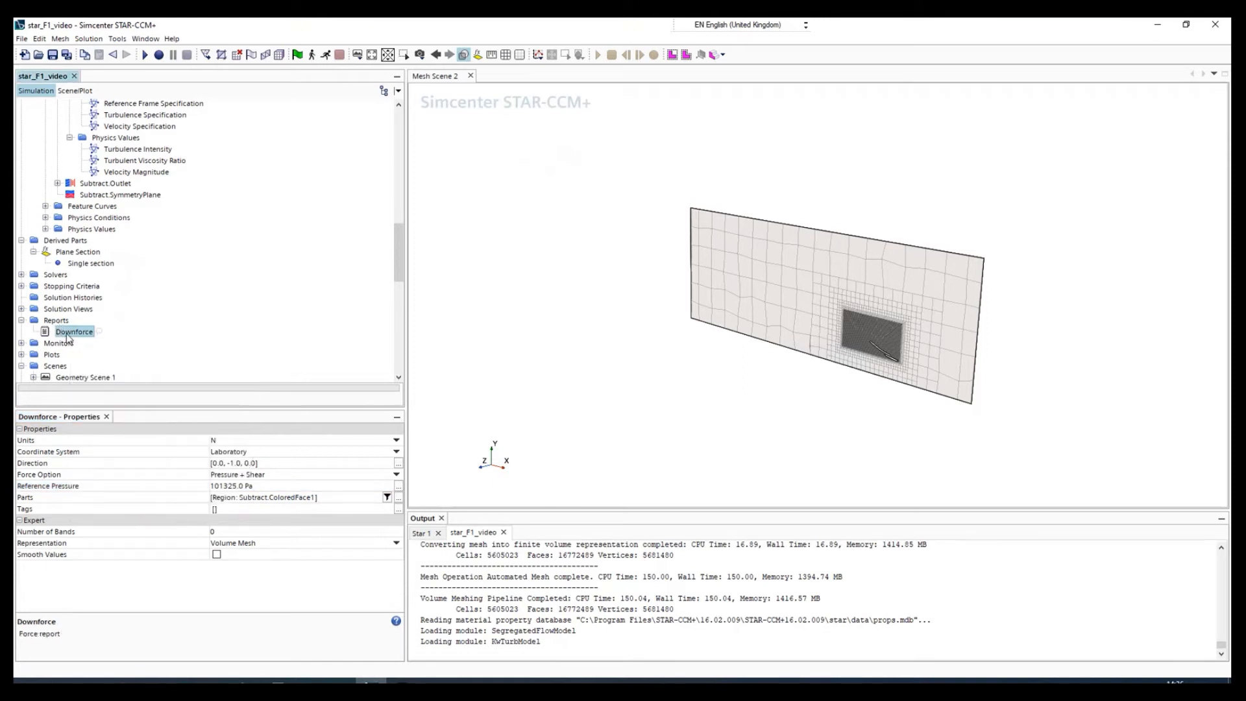
{"action": "right_click", "coordinate": [67, 335]}
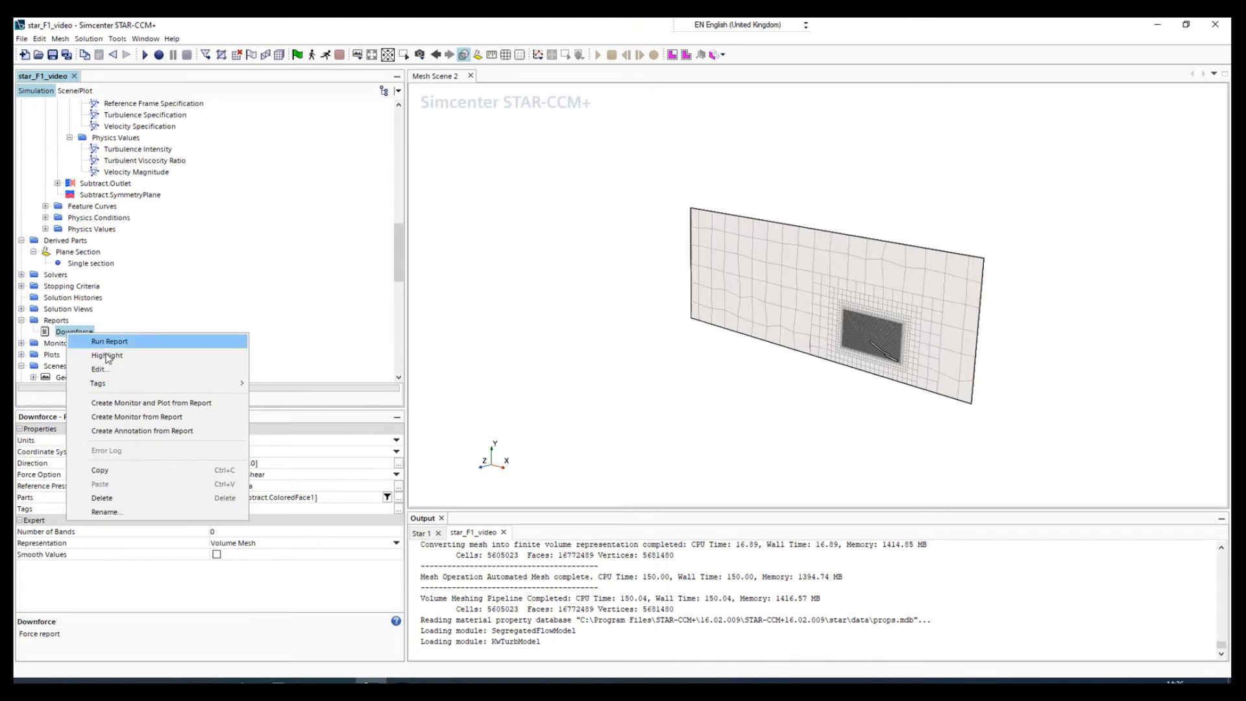
{"action": "left_click", "coordinate": [111, 473]}
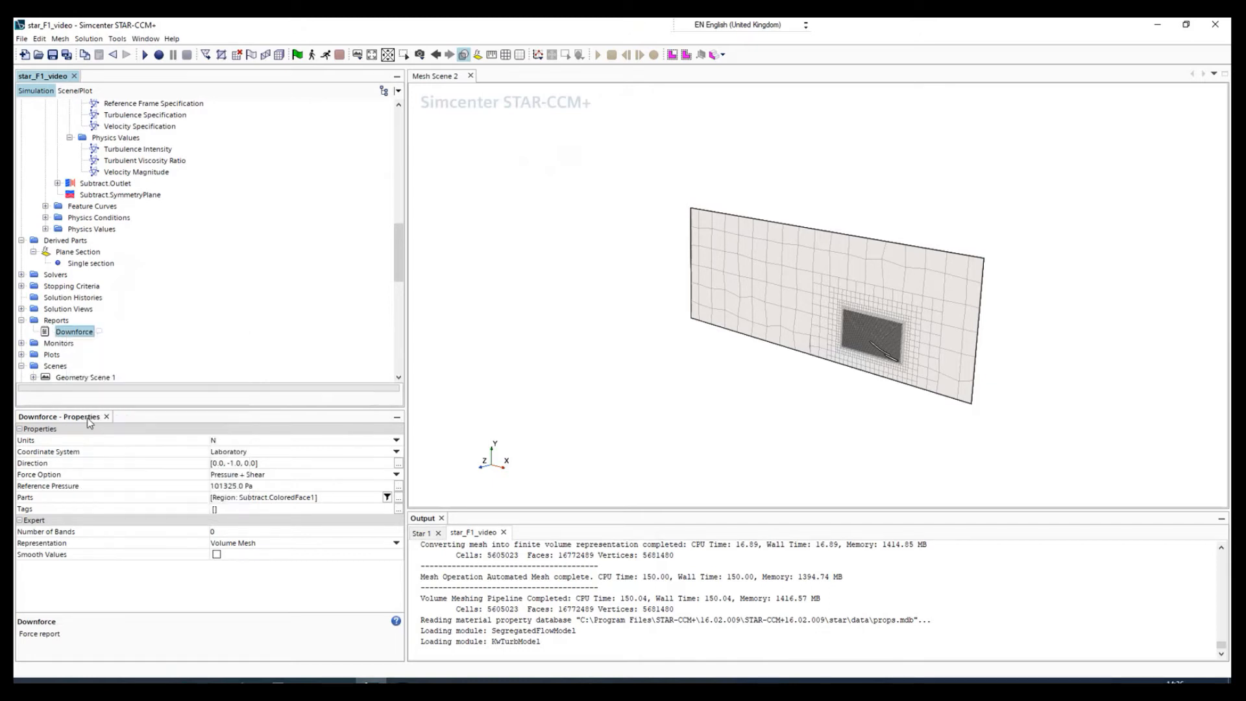
{"action": "left_click", "coordinate": [59, 323]}
{"action": "right_click", "coordinate": [59, 324]}
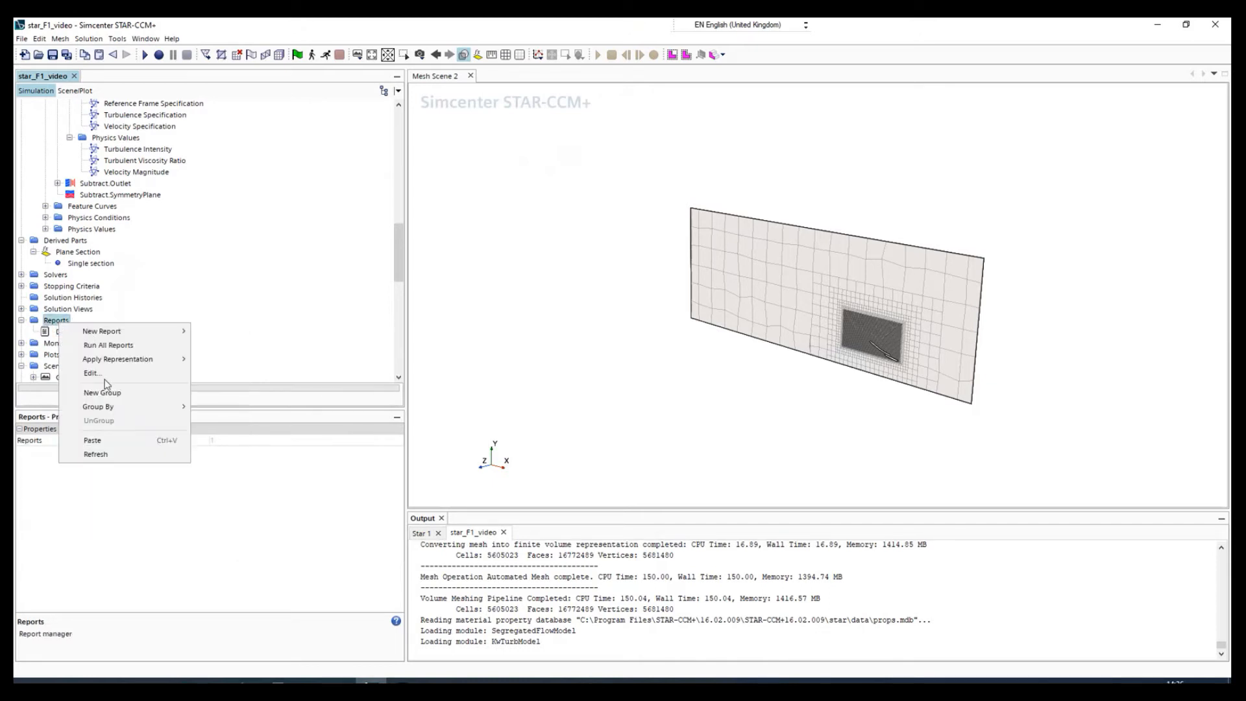
{"action": "left_click", "coordinate": [96, 432]}
Rename the copied Downforce report as Drag.
{"action": "left_click", "coordinate": [84, 344]}
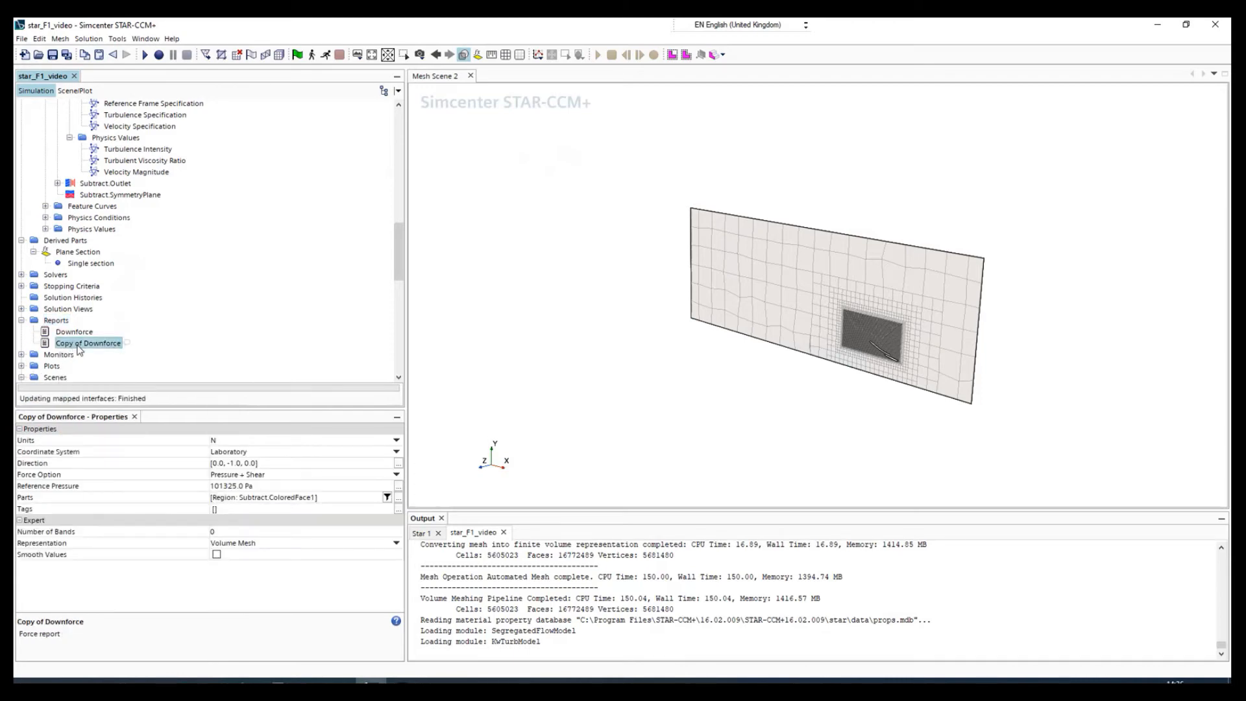
{"action": "right_click", "coordinate": [79, 344]}
{"action": "left_click", "coordinate": [120, 523]}
{"action": "type", "text": "Drag"}
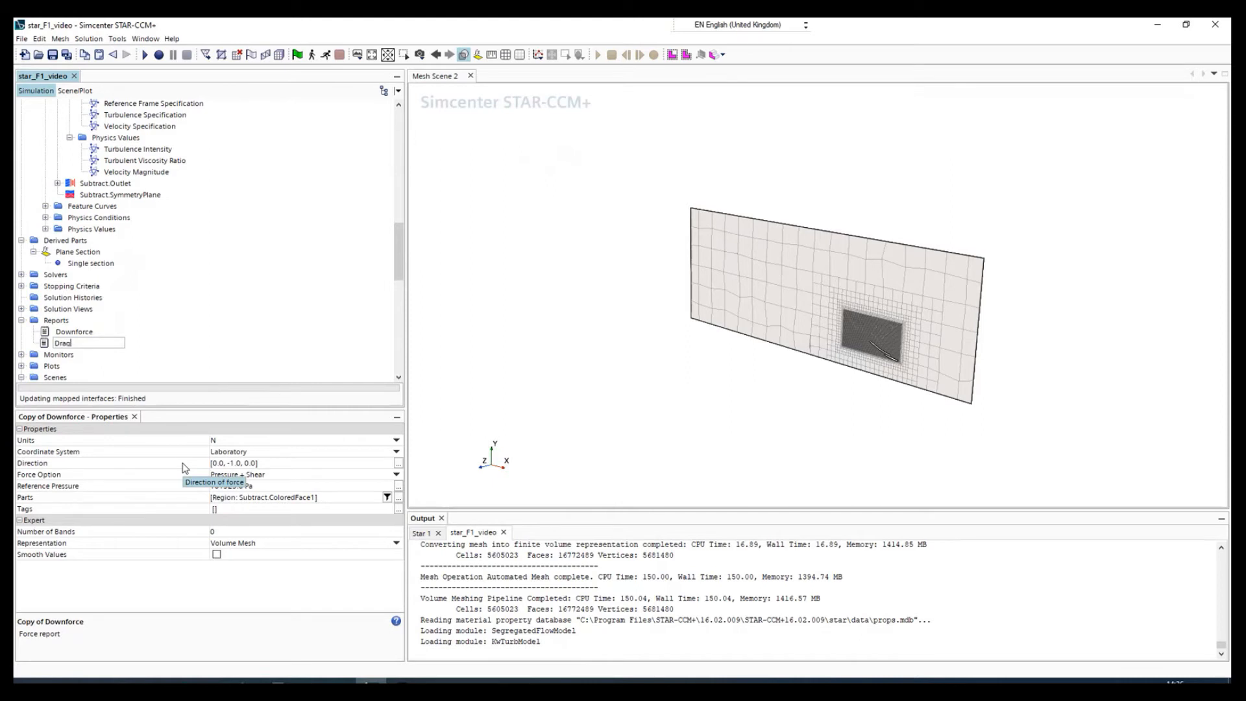
{"action": "key", "text": "Return"}
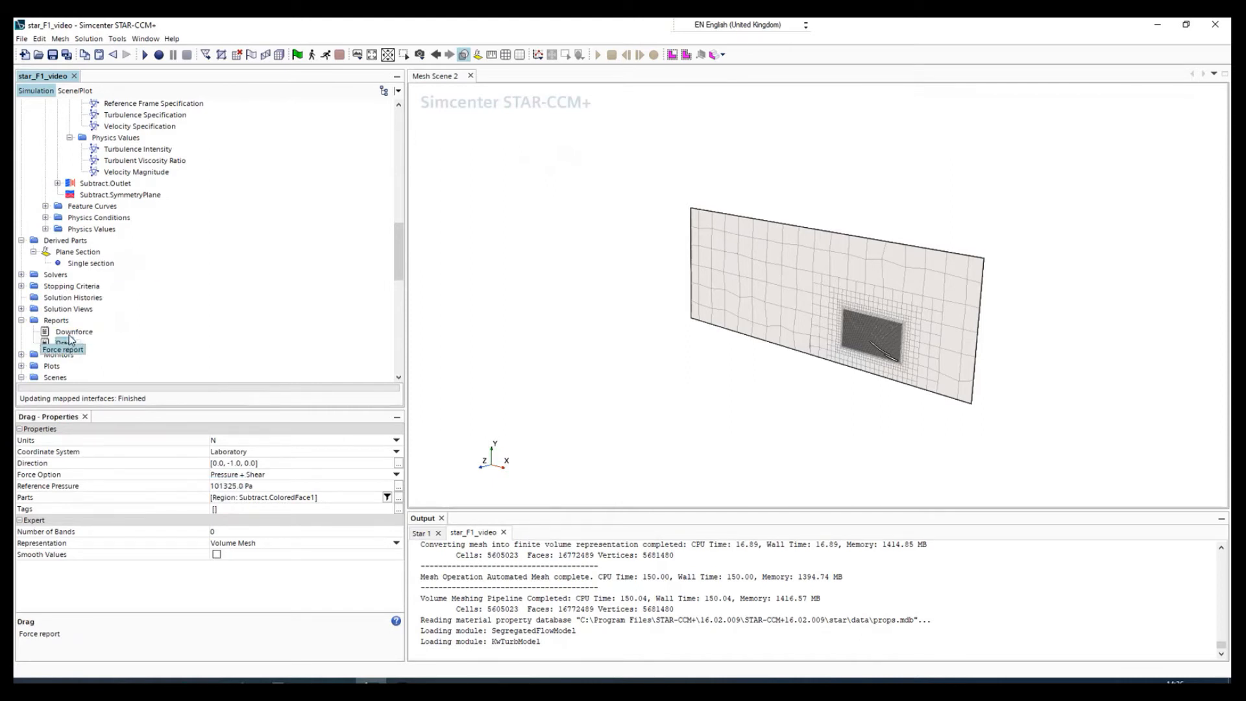
Set the force direction of the Drag report to [-1.0, 0.0, 0.0].
{"action": "left_click", "coordinate": [227, 464]}
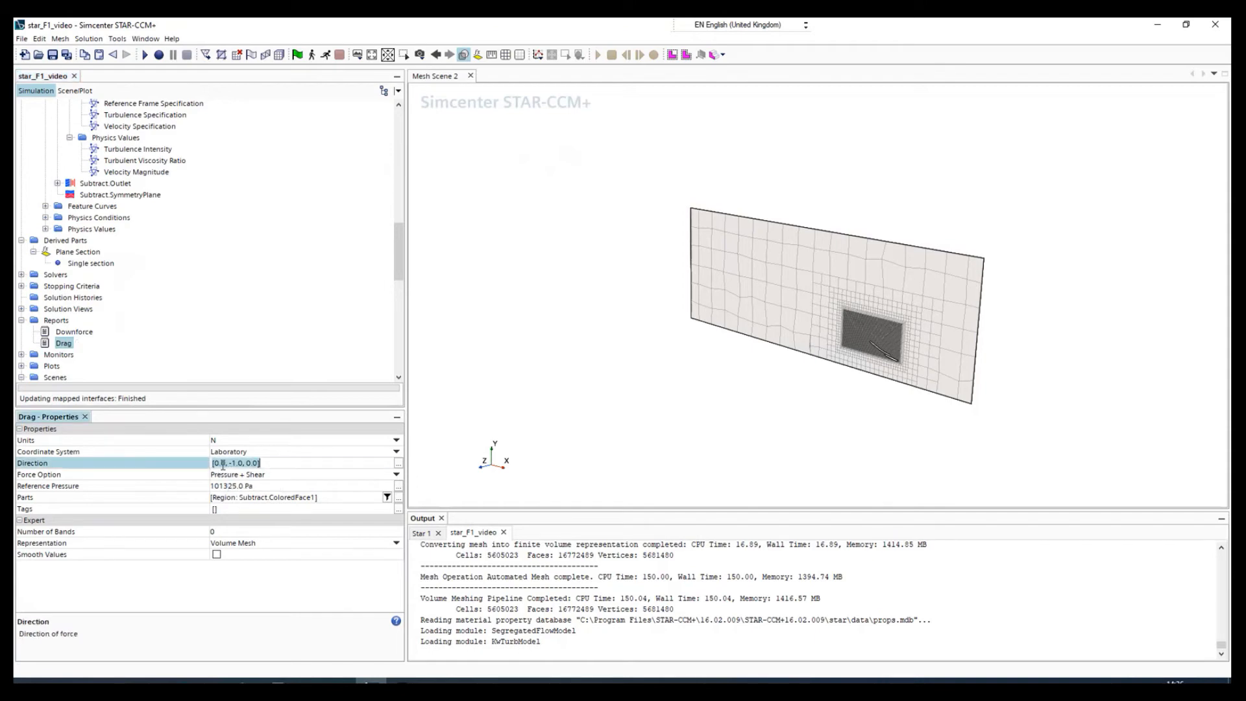
{"action": "left_click_drag", "start_coordinate": [674, 470], "coordinate": [718, 458]}
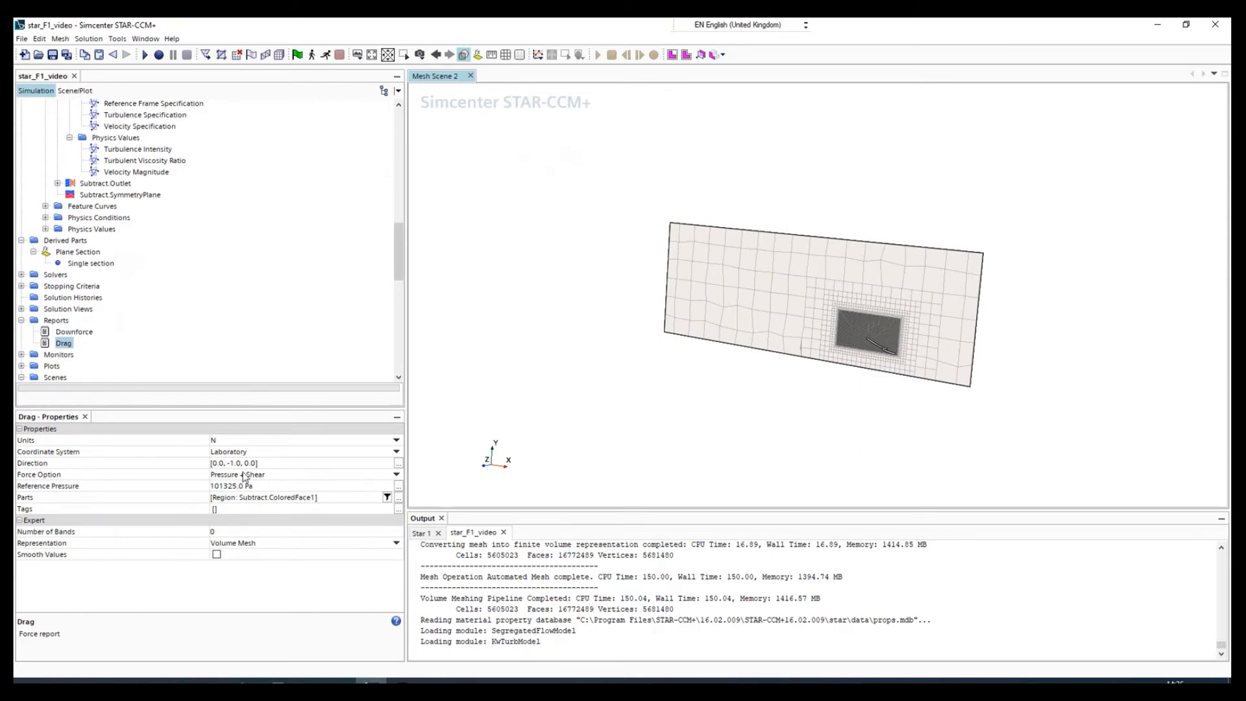
{"action": "left_click", "coordinate": [225, 462]}
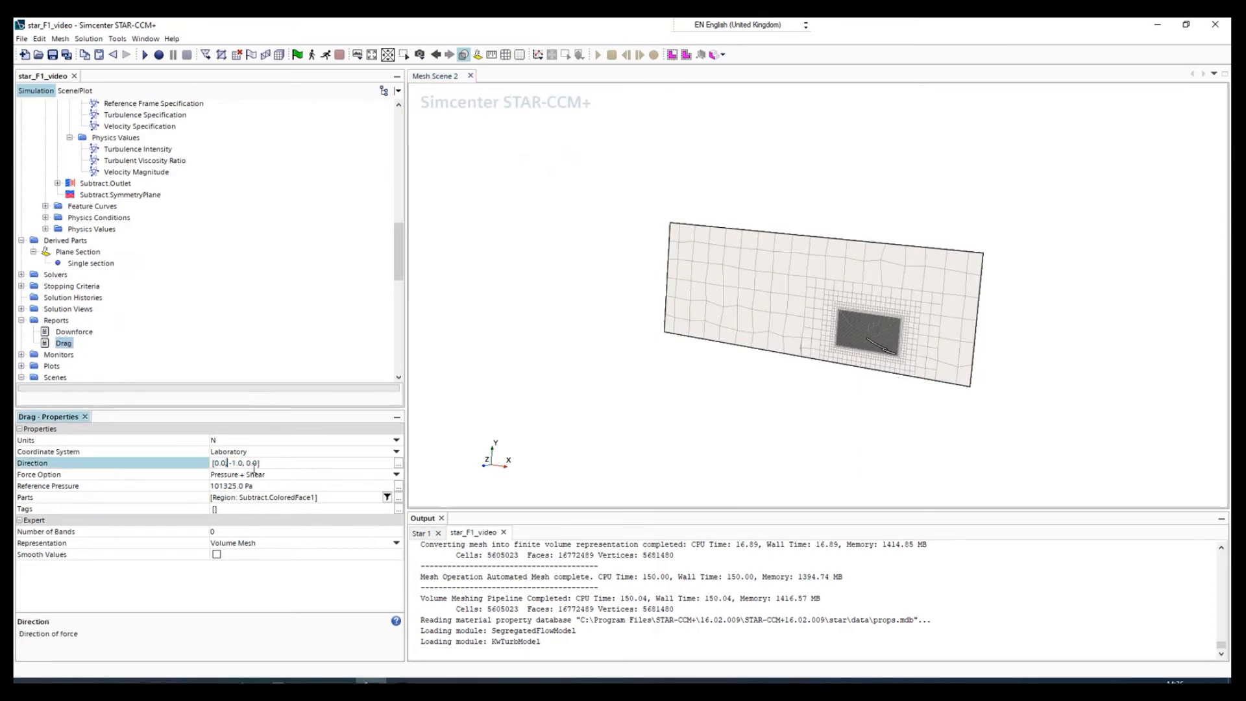
{"action": "key", "text": "BackSpace"}
{"action": "key", "text": "BackSpace"}
{"action": "key", "text": "BackSpace"}
{"action": "type", "text": "-1"}
{"action": "key", "text": "BackSpace"}
{"action": "key", "text": "BackSpace"}
{"action": "type", "text": "0"}
{"action": "key", "text": "Return"}
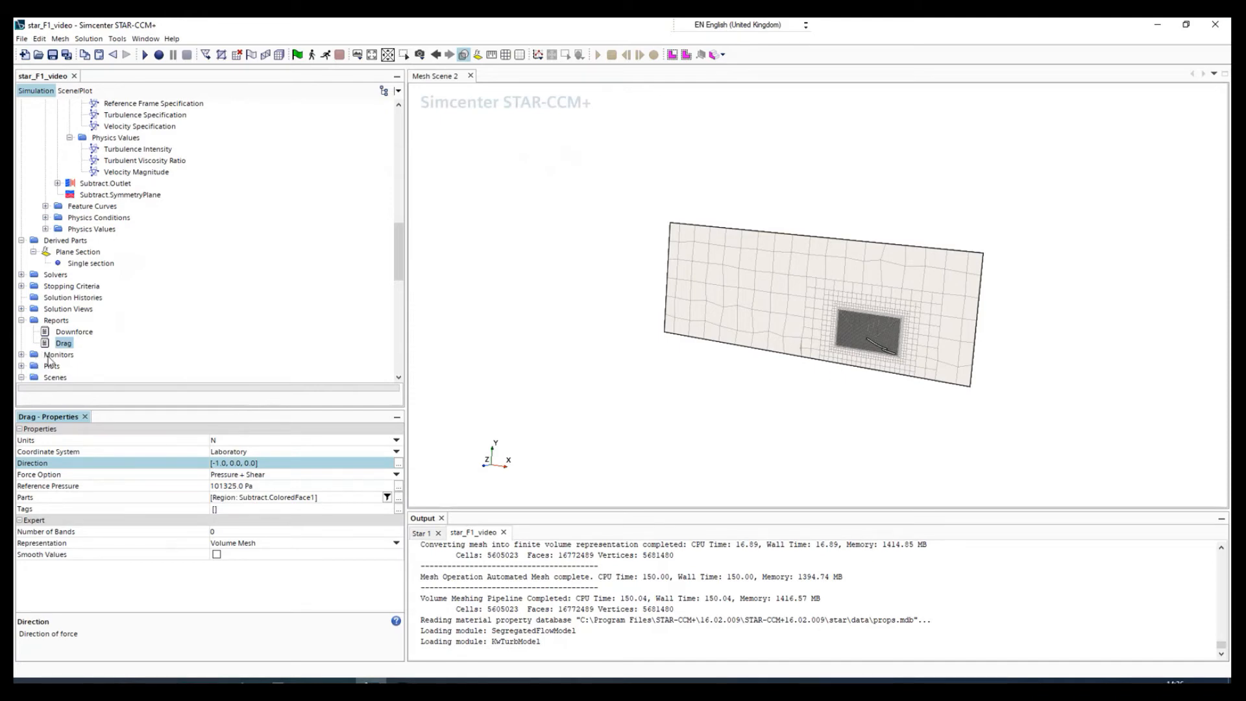
Create monitors from the Downforce and Drag reports and combine them in a single plot.
{"action": "left_click", "coordinate": [72, 332], "text": "ctrl"}
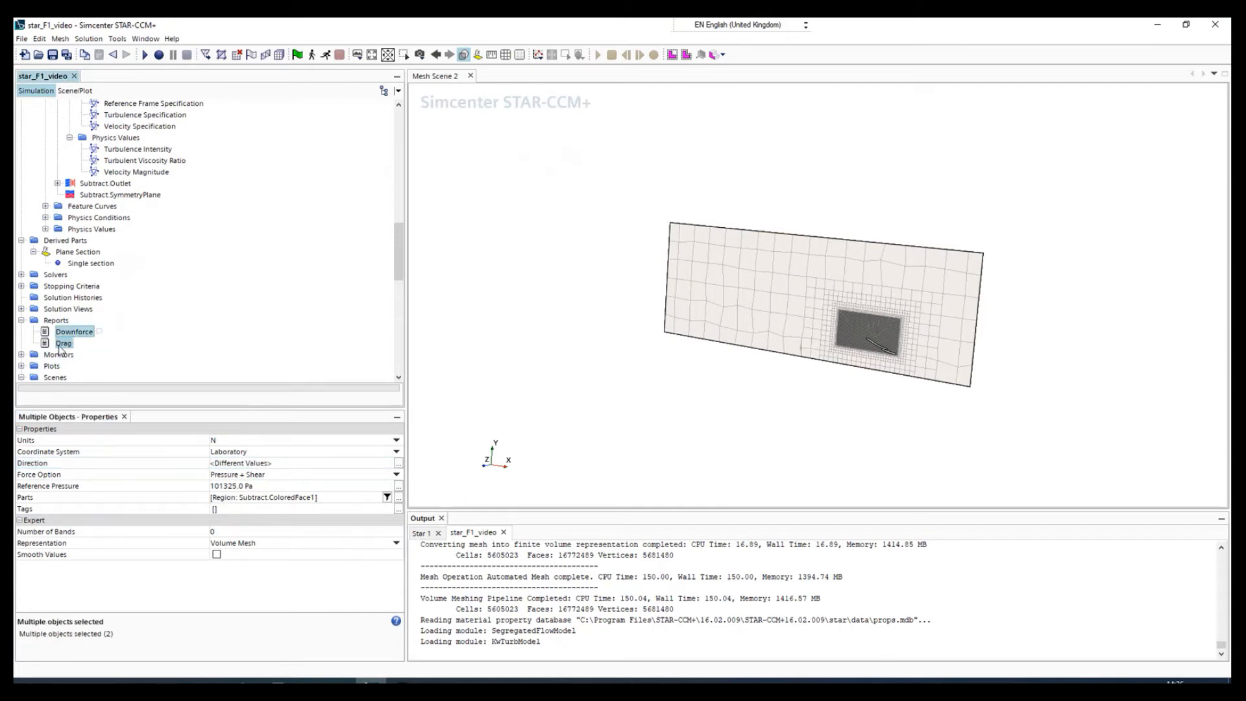
{"action": "right_click", "coordinate": [60, 347]}
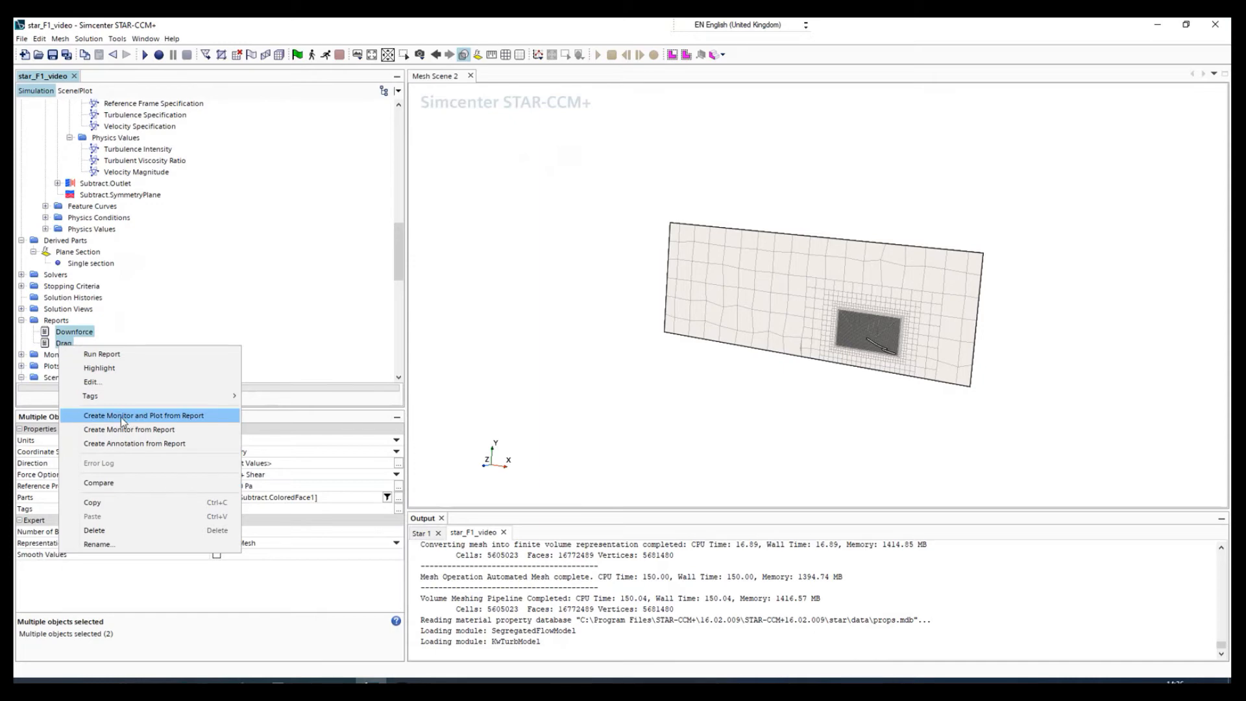
{"action": "left_click", "coordinate": [171, 417]}
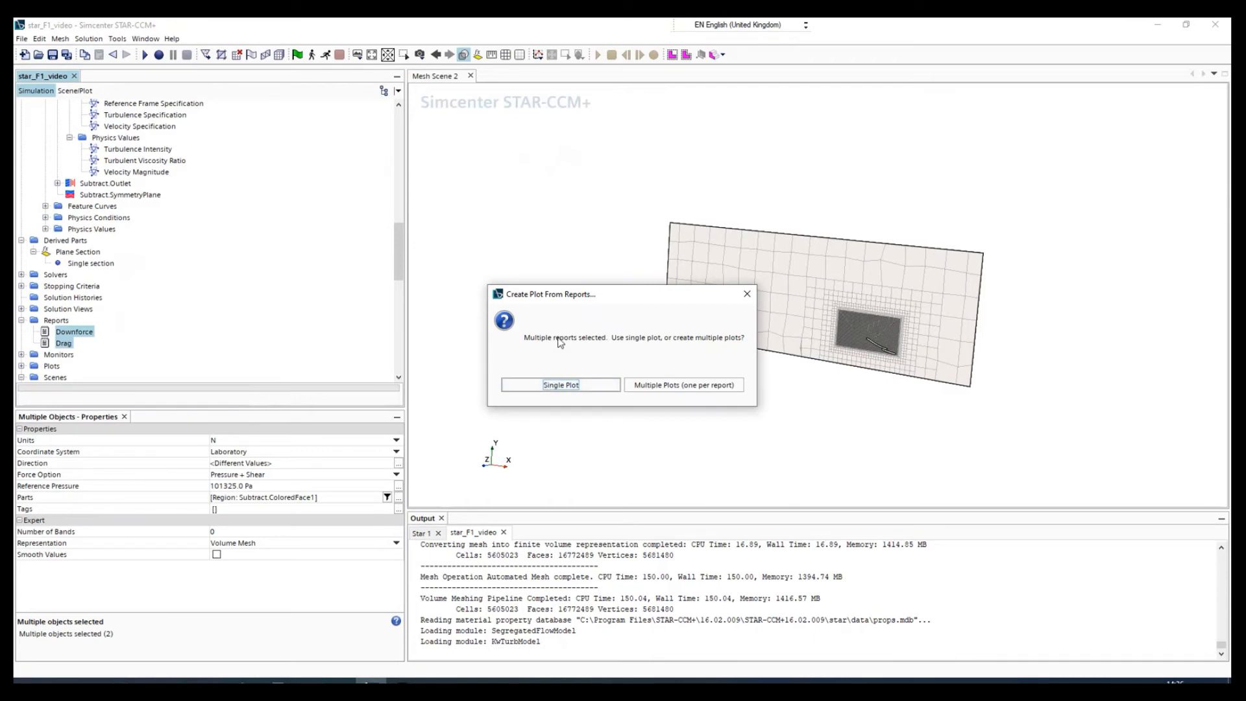
{"action": "left_click", "coordinate": [561, 386]}
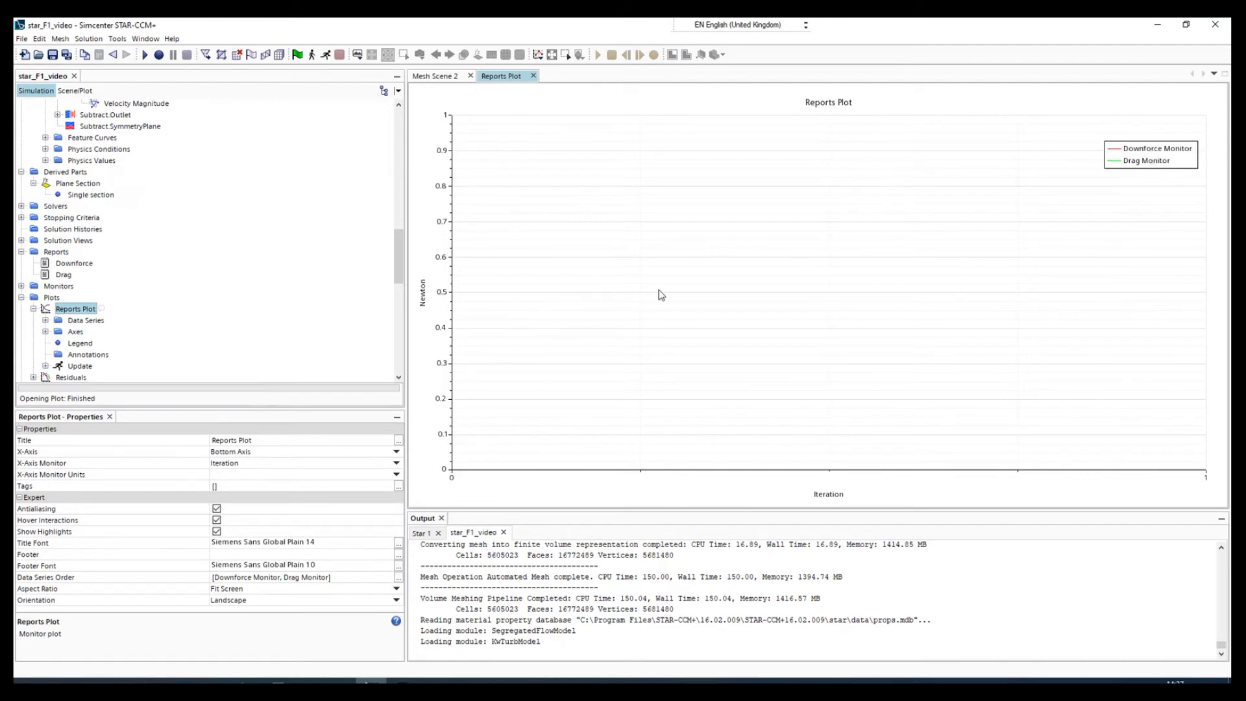
{"action": "scroll", "coordinate": [37, 320], "scroll_direction": "down", "scroll_amount": 3}
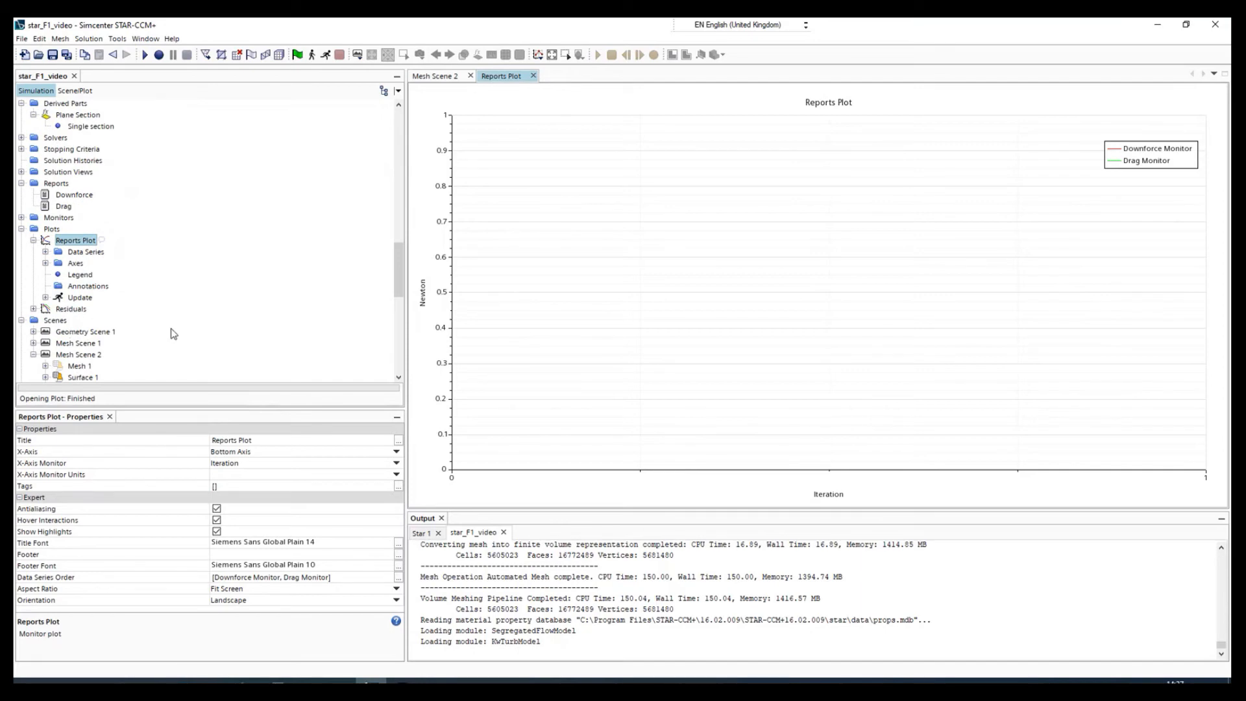
{"action": "left_click", "coordinate": [439, 78]}
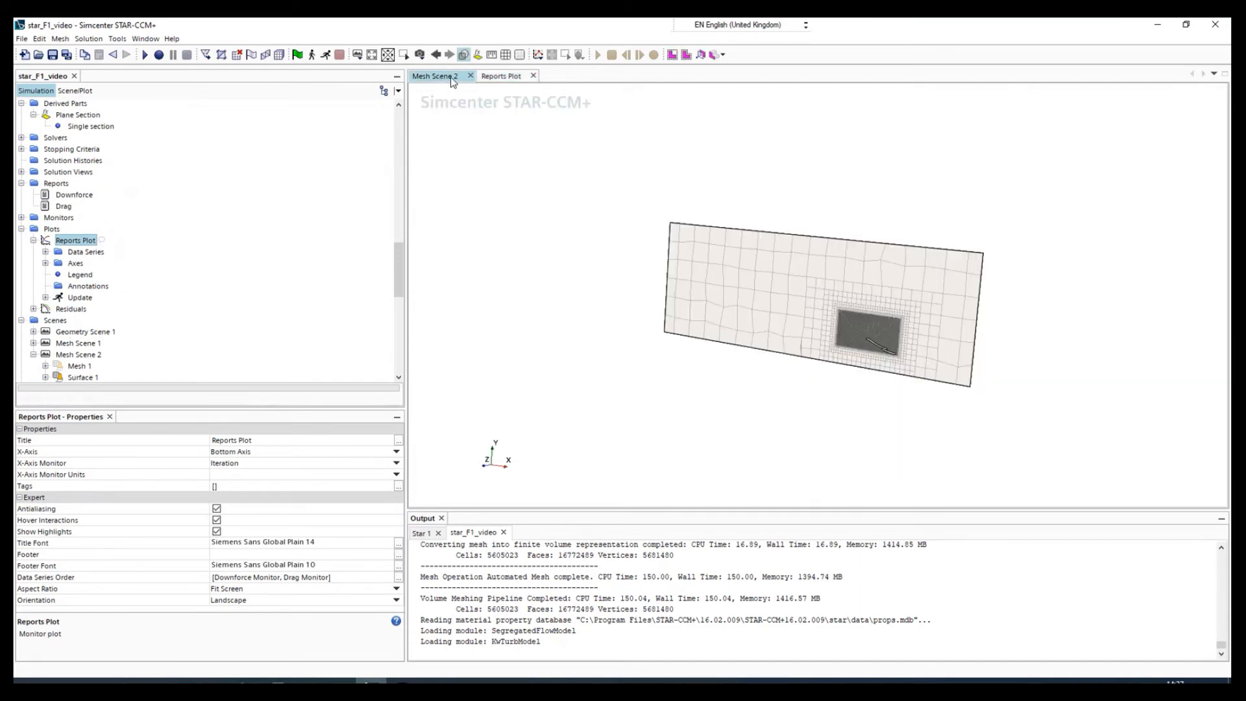
{"action": "left_click", "coordinate": [505, 77]}
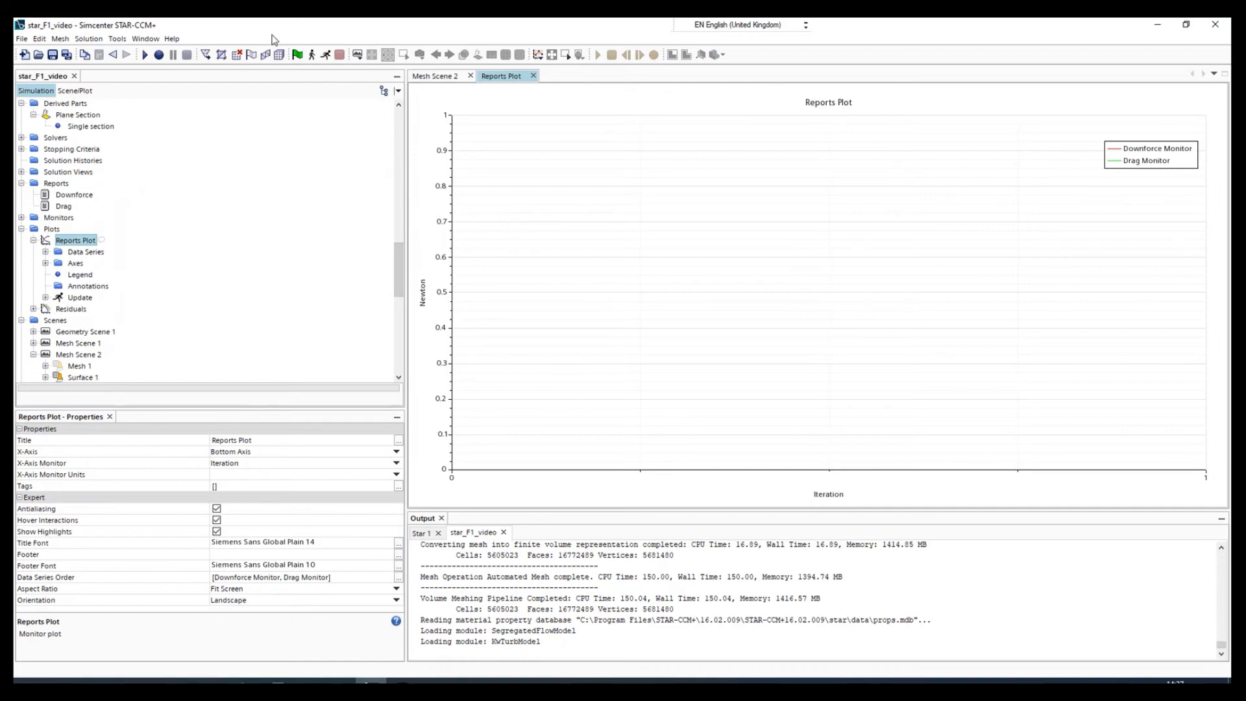
{"action": "scroll", "coordinate": [67, 219], "scroll_direction": "down", "scroll_amount": 2}
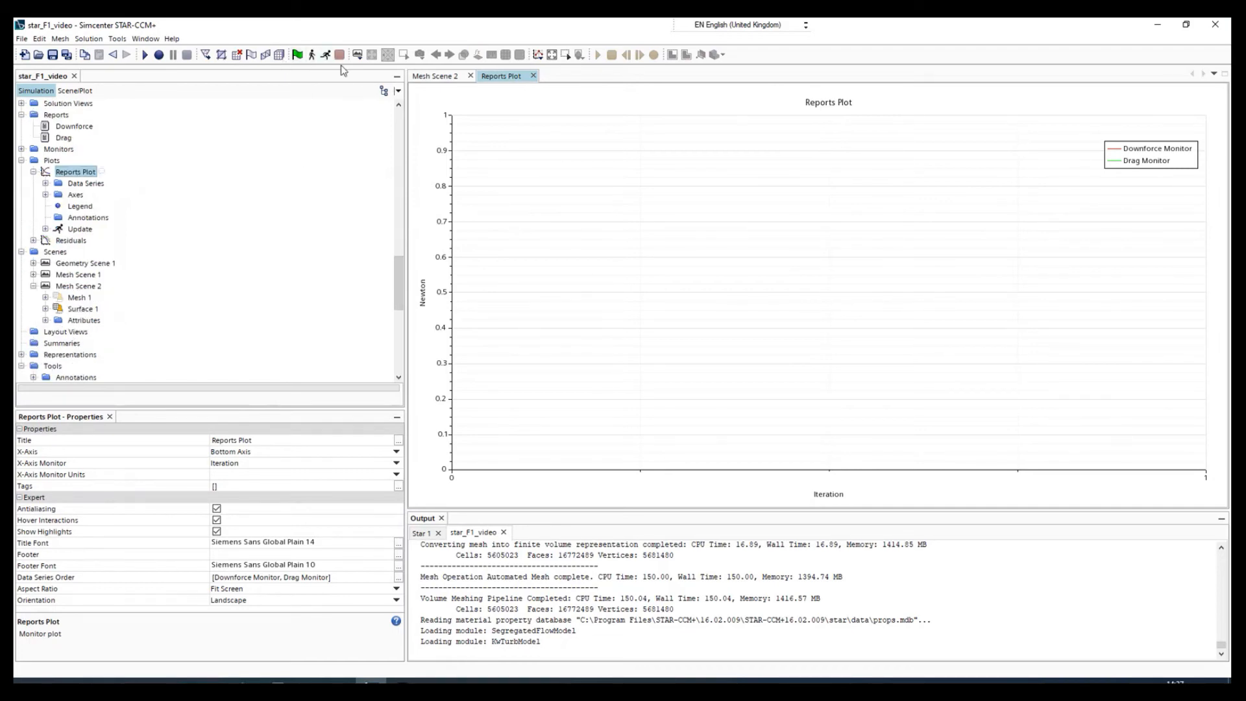
Create a new scalar scene for visualising the flow.
{"action": "left_click", "coordinate": [357, 57]}
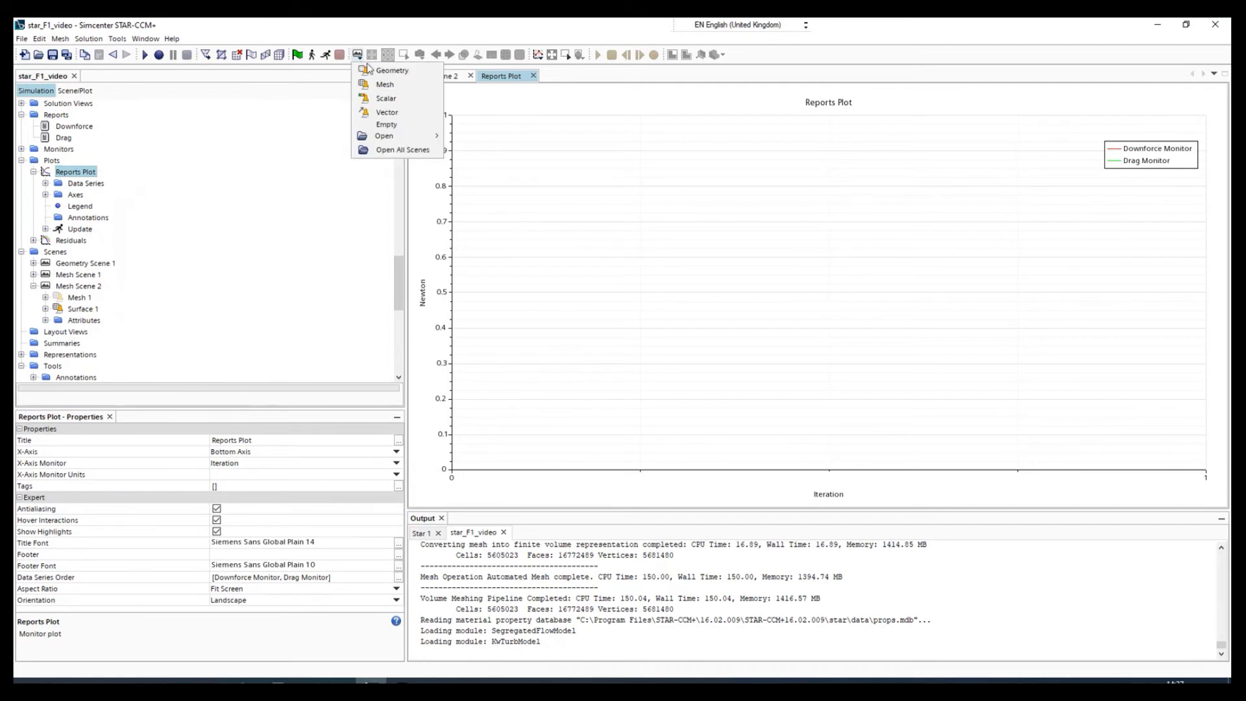
{"action": "left_click", "coordinate": [386, 98]}
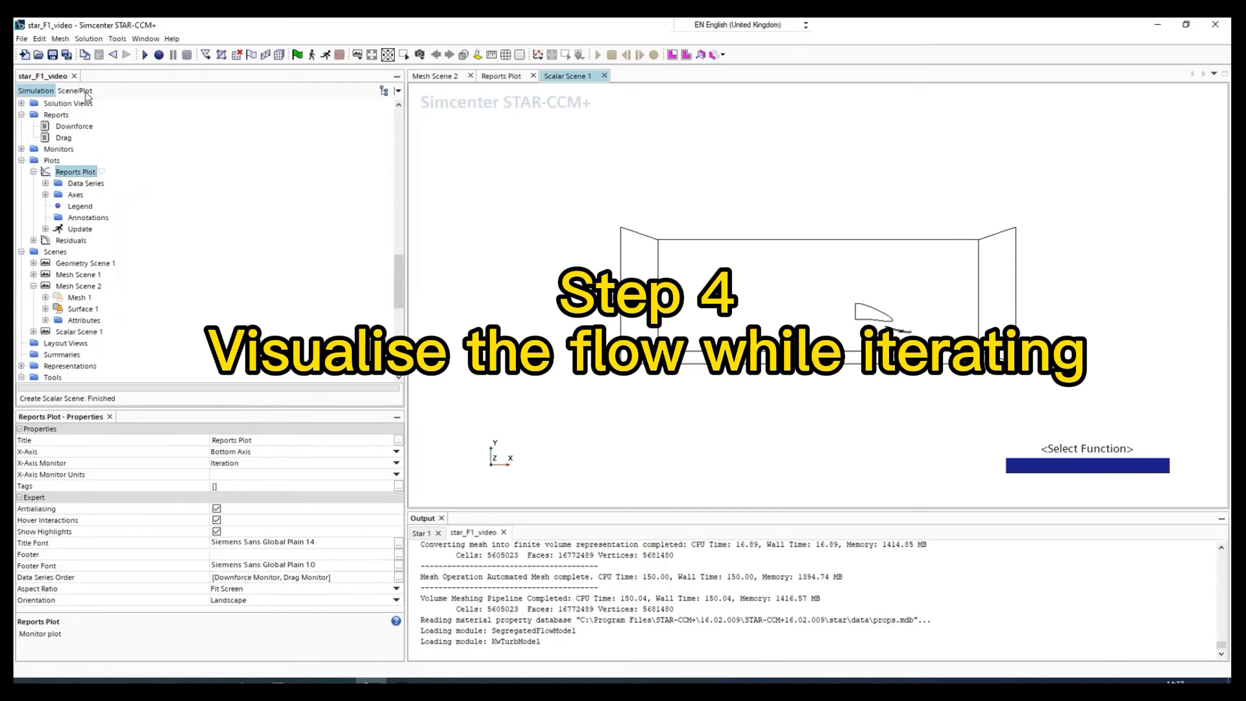
{"action": "scroll", "coordinate": [70, 273], "scroll_direction": "up", "scroll_amount": 1}
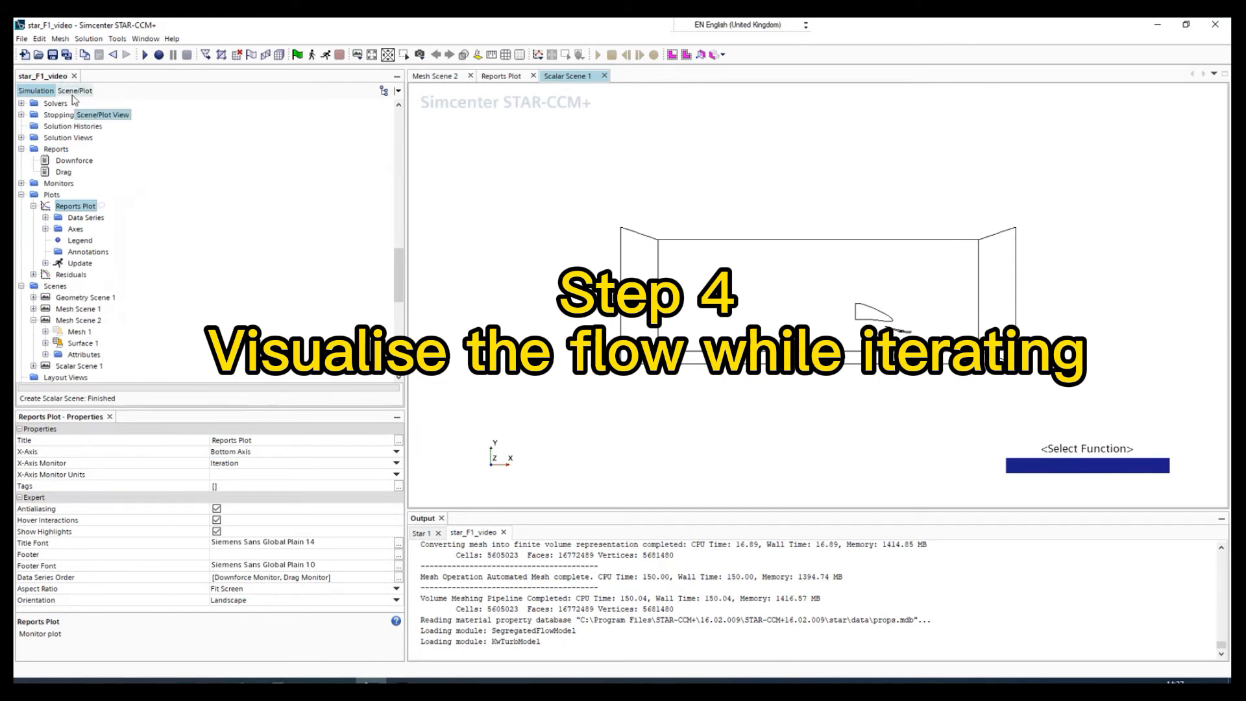
Assign the derived part Plane Section to the parts of the Scalar 1 displayer in the scalar scene.
{"action": "left_click", "coordinate": [72, 91]}
{"action": "left_click", "coordinate": [55, 127]}
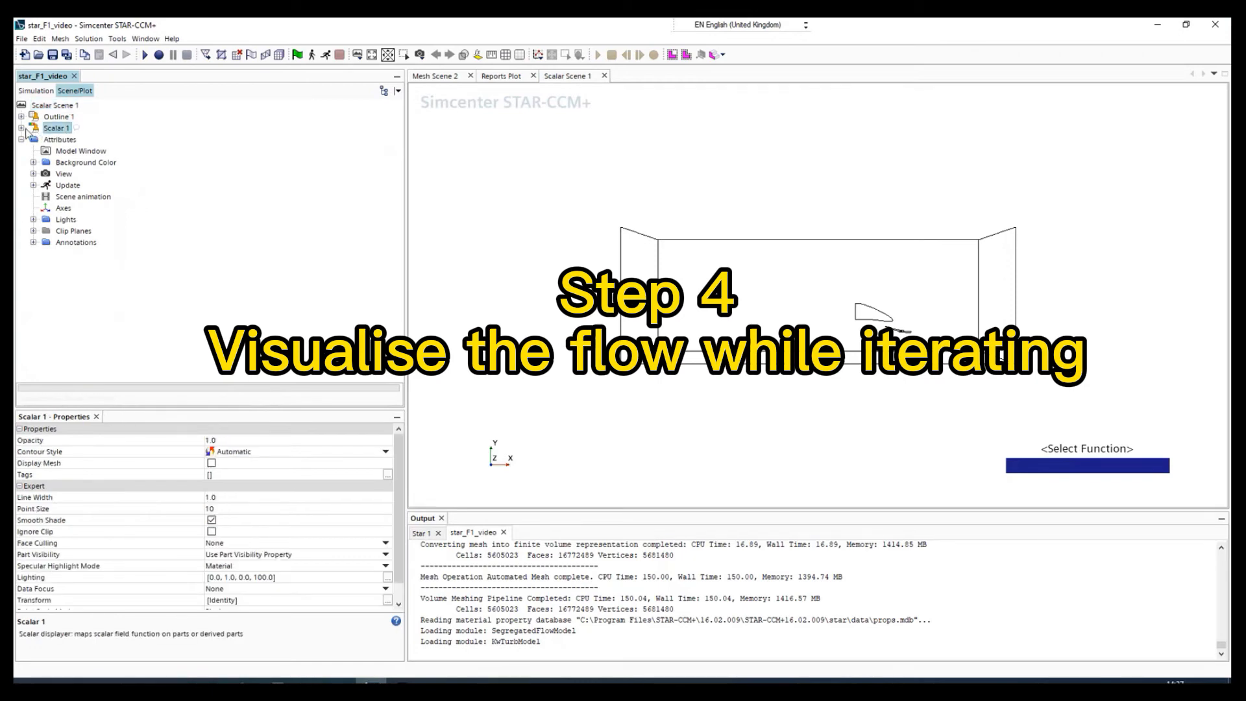
{"action": "left_click", "coordinate": [22, 127]}
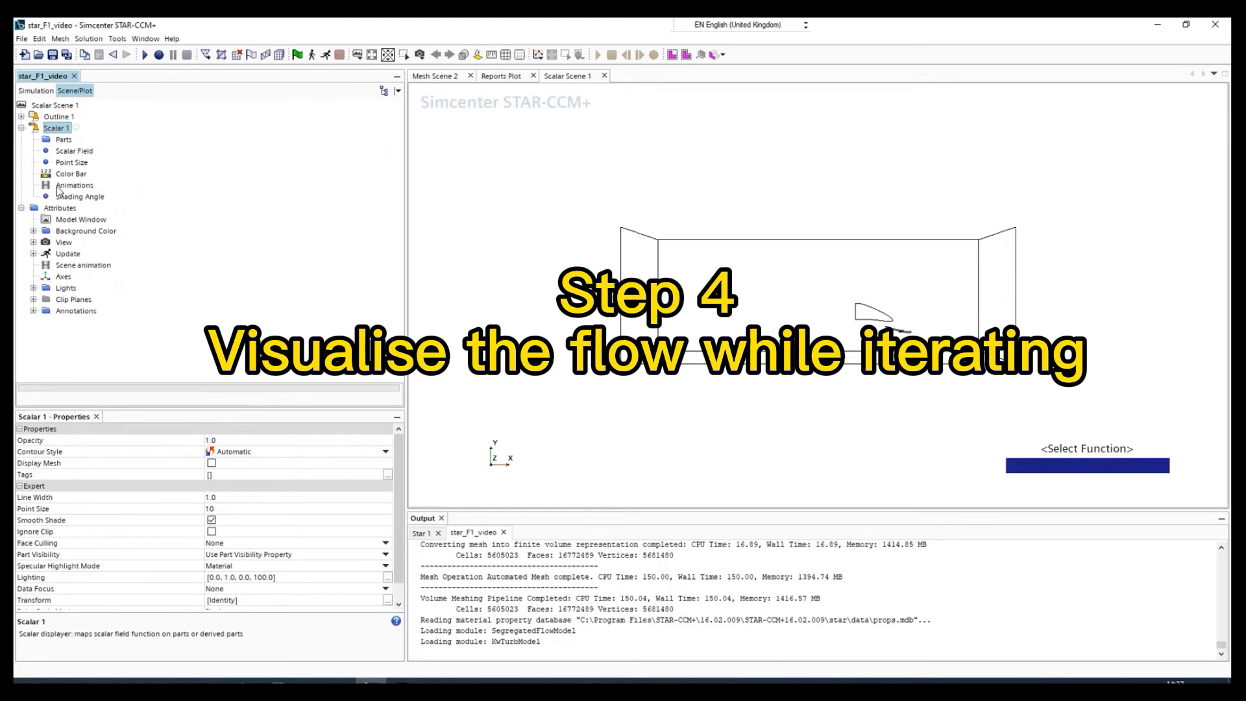
{"action": "left_click", "coordinate": [64, 141]}
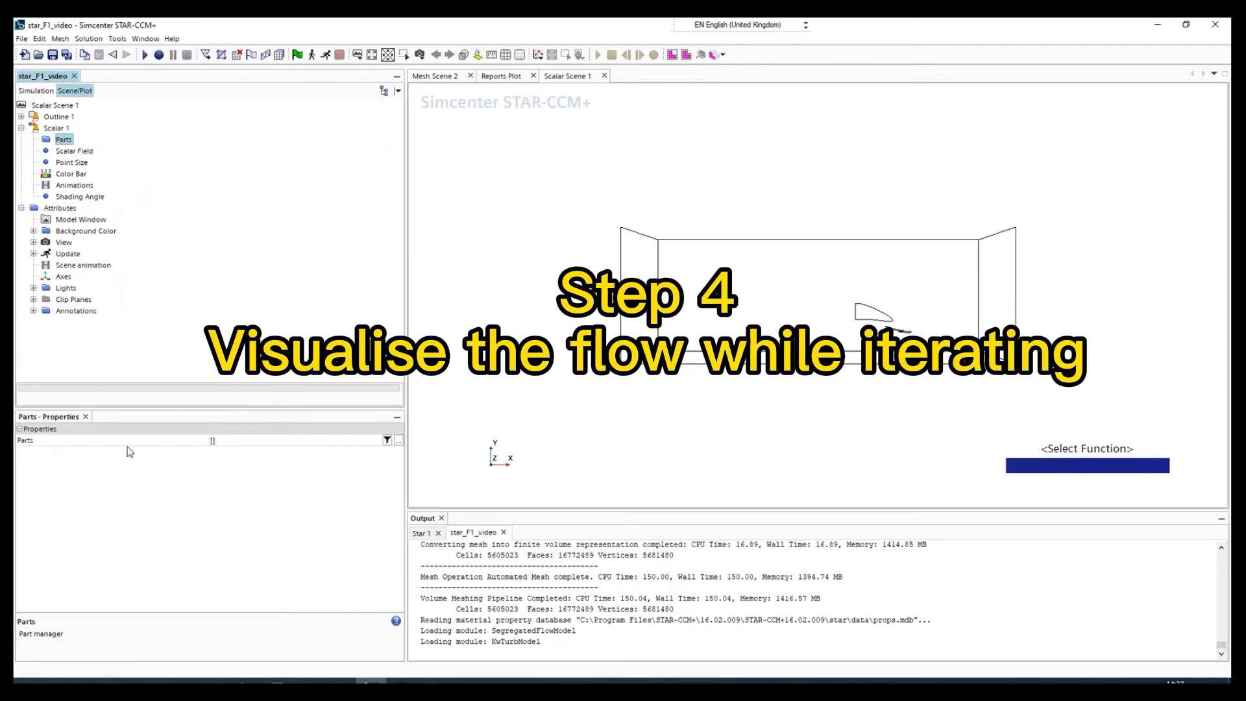
{"action": "left_click", "coordinate": [254, 441]}
{"action": "left_click", "coordinate": [229, 168]}
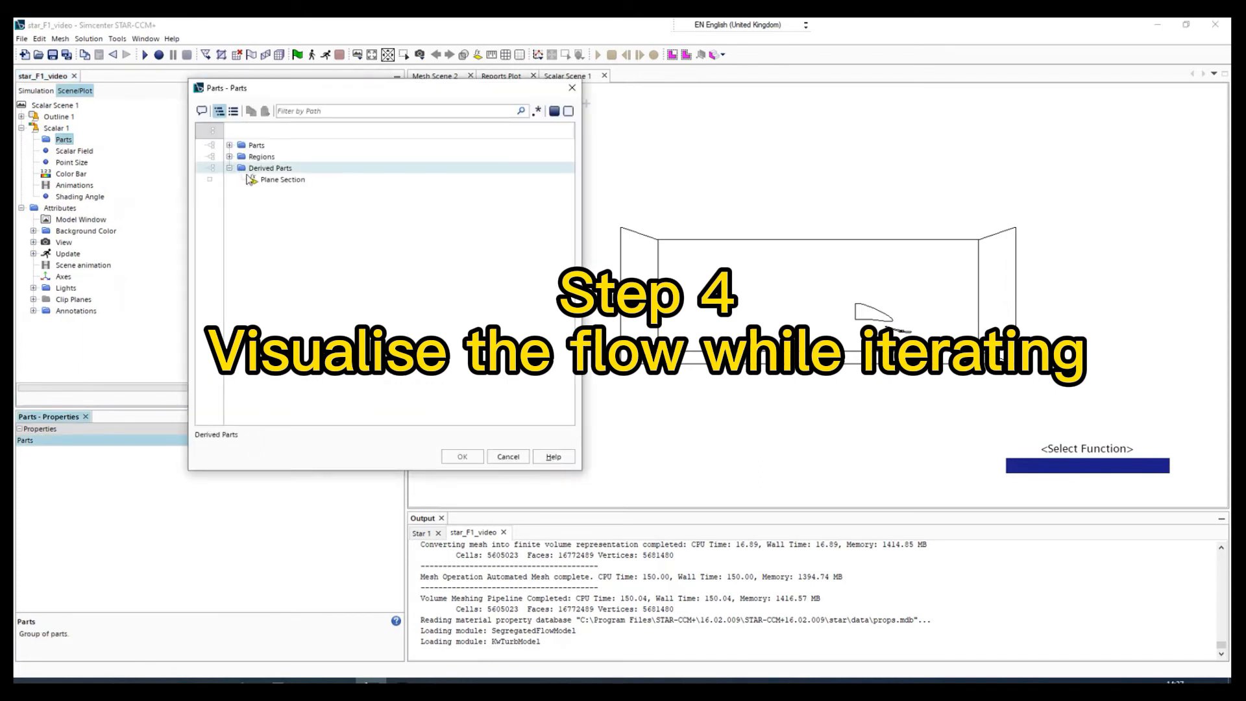
{"action": "left_click", "coordinate": [284, 180]}
{"action": "left_click", "coordinate": [458, 457]}
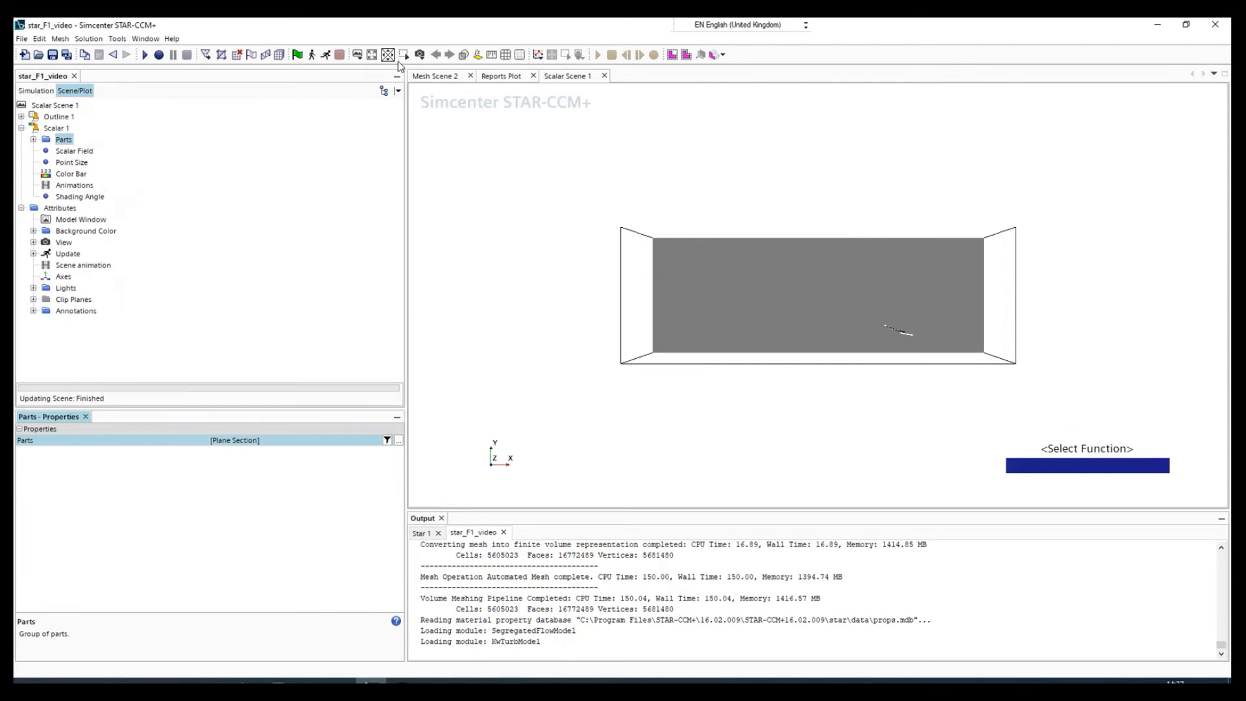
Try orienting the scalar scene with the +Z Up -X view, a free rotation and the (+Y) right standard view.
{"action": "left_click", "coordinate": [420, 55]}
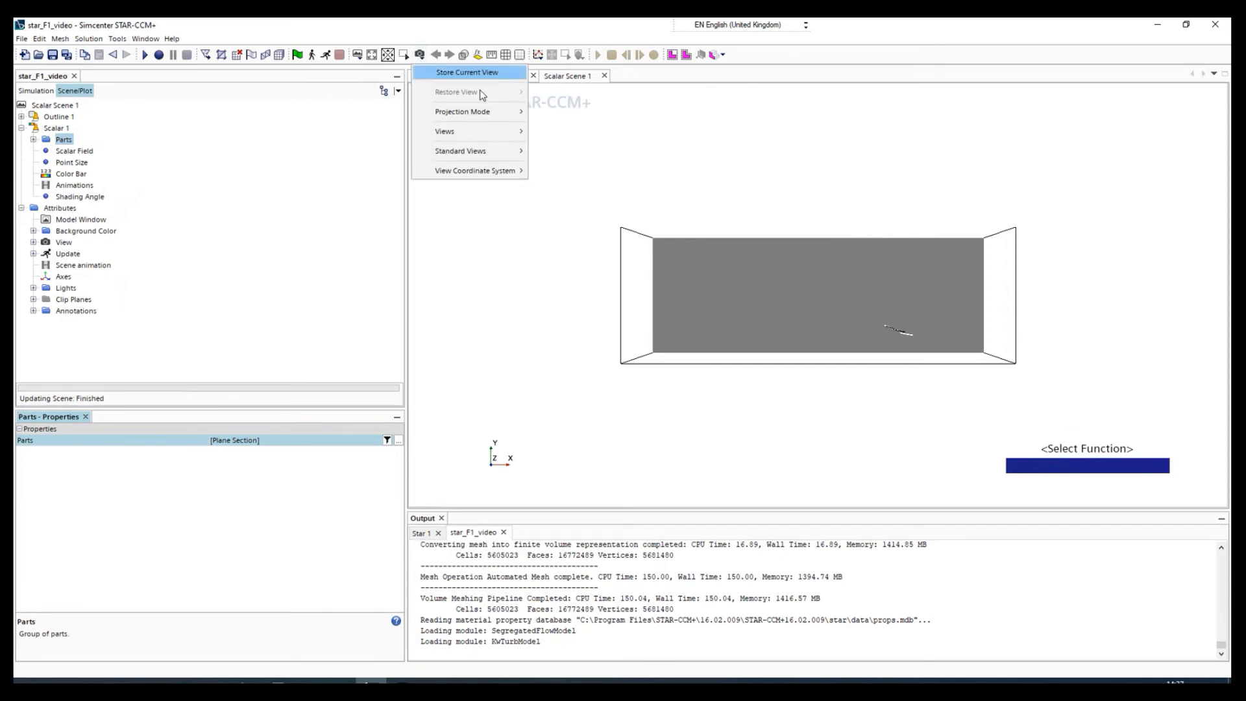
{"action": "mouse_move", "coordinate": [520, 113]}
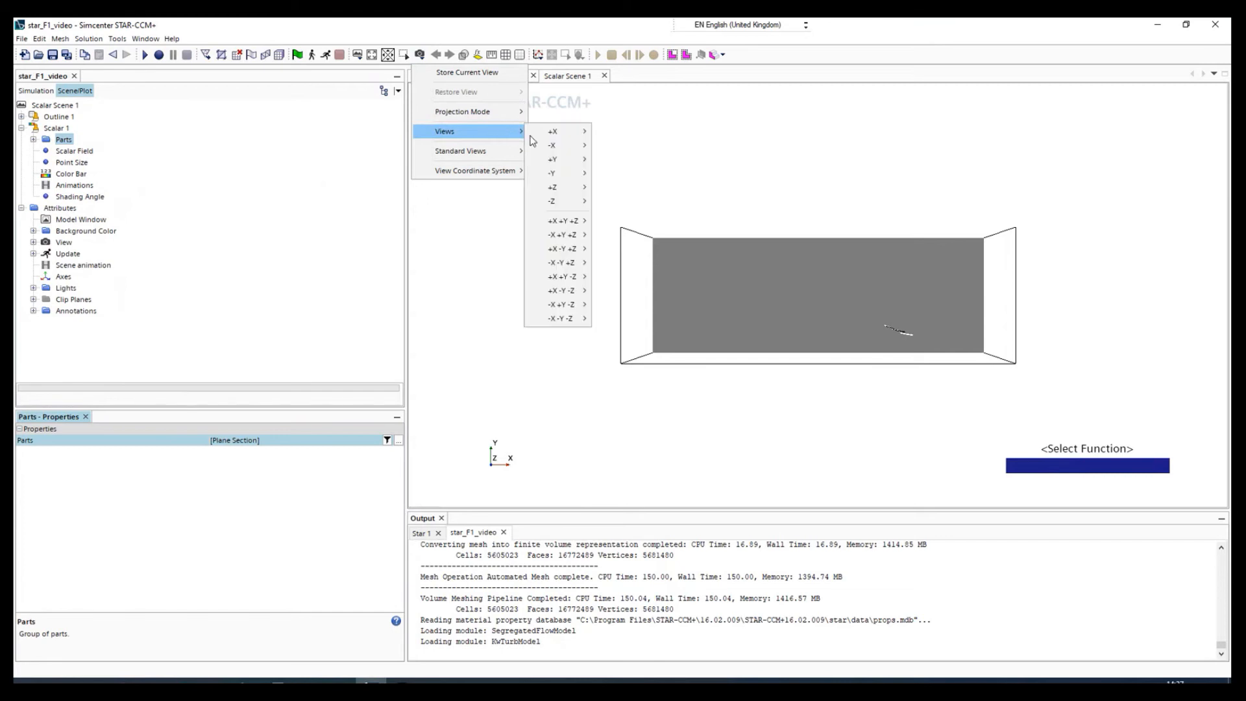
{"action": "mouse_move", "coordinate": [572, 190]}
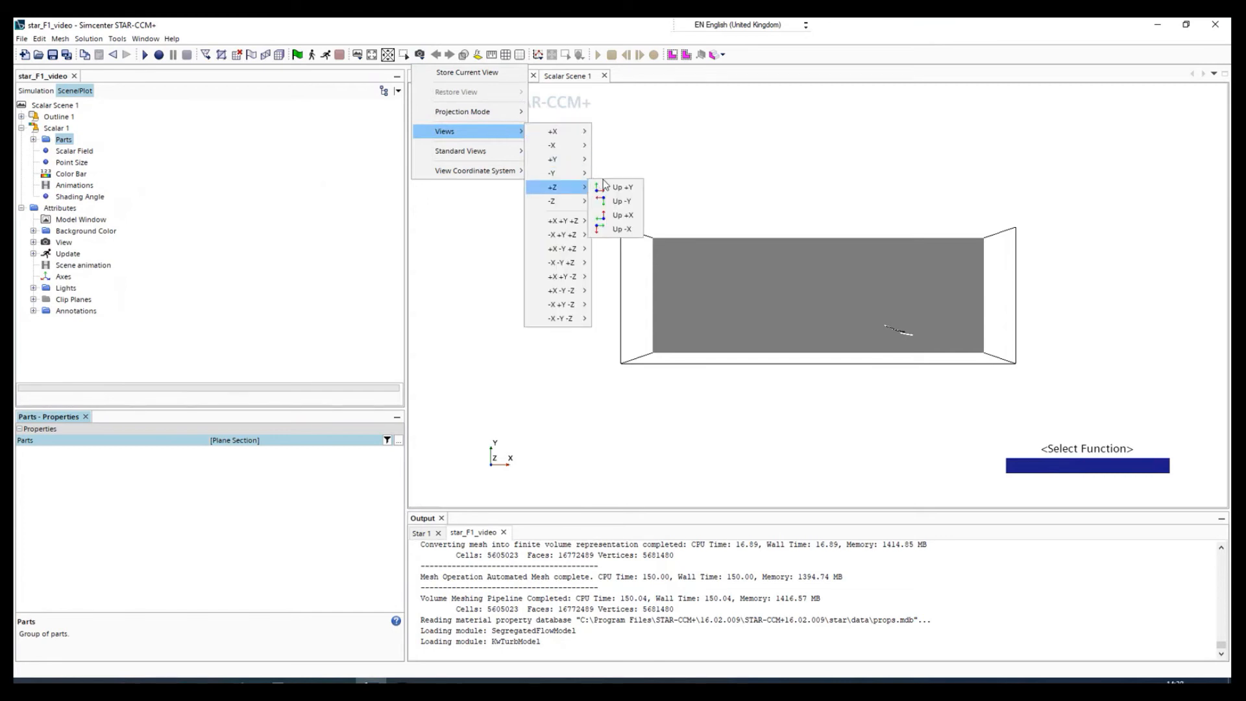
{"action": "left_click", "coordinate": [629, 231]}
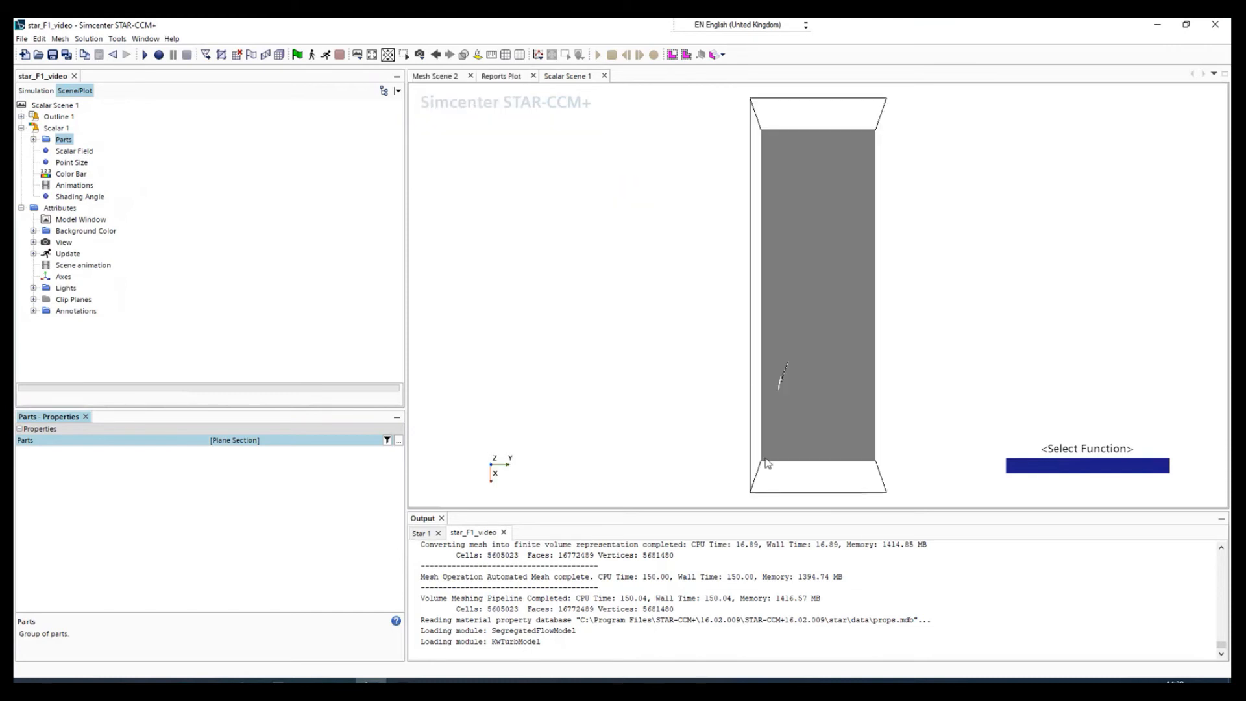
{"action": "left_click_drag", "start_coordinate": [812, 503], "coordinate": [831, 477]}
{"action": "scroll", "coordinate": [829, 474], "scroll_direction": "up", "scroll_amount": 5}
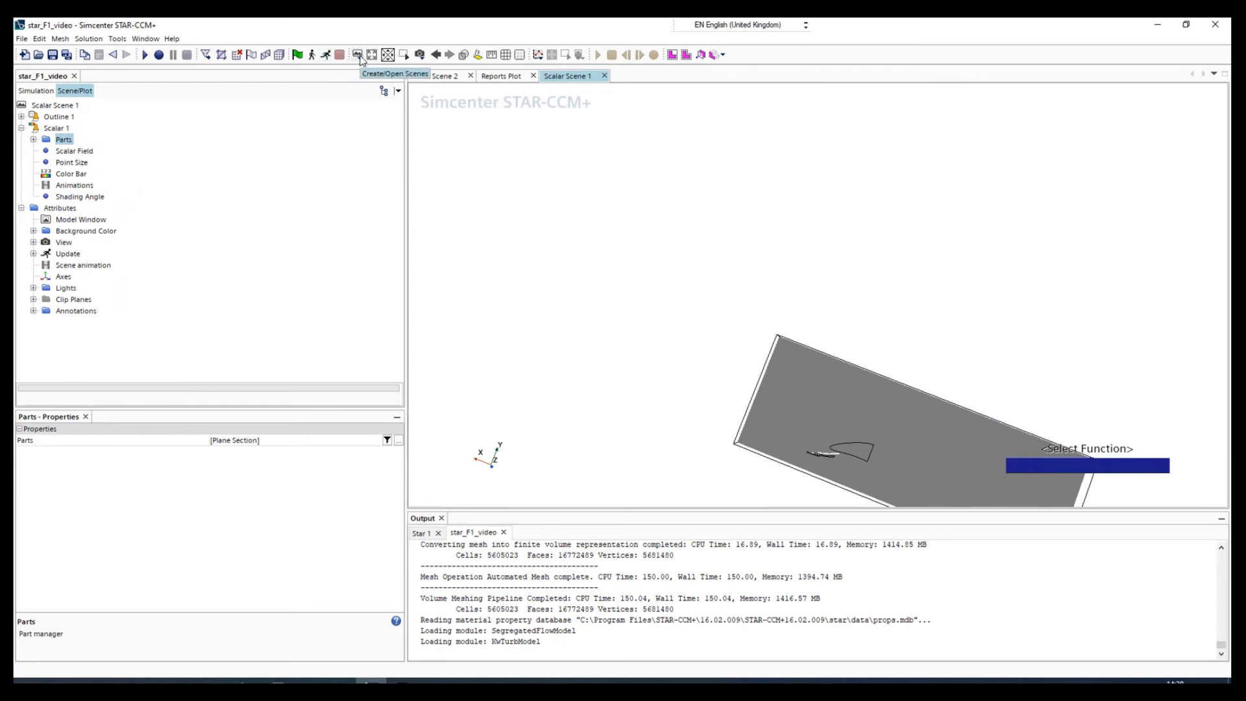
{"action": "left_click", "coordinate": [420, 55]}
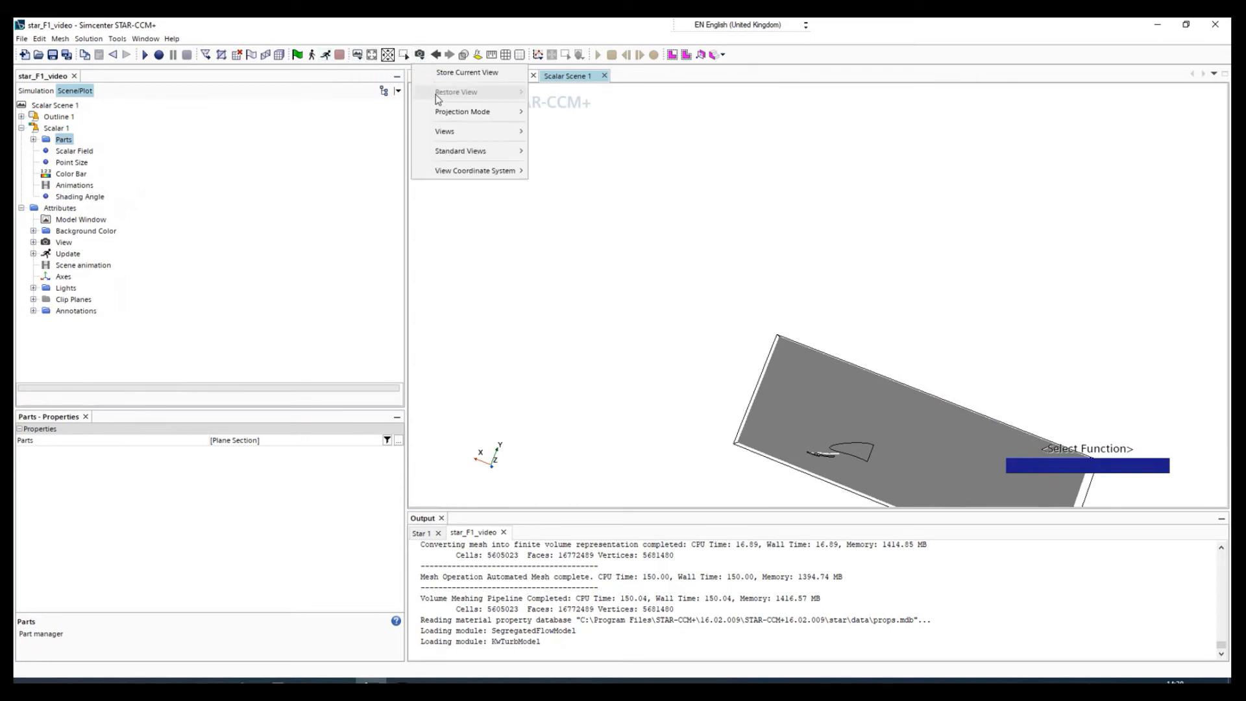
{"action": "mouse_move", "coordinate": [477, 154]}
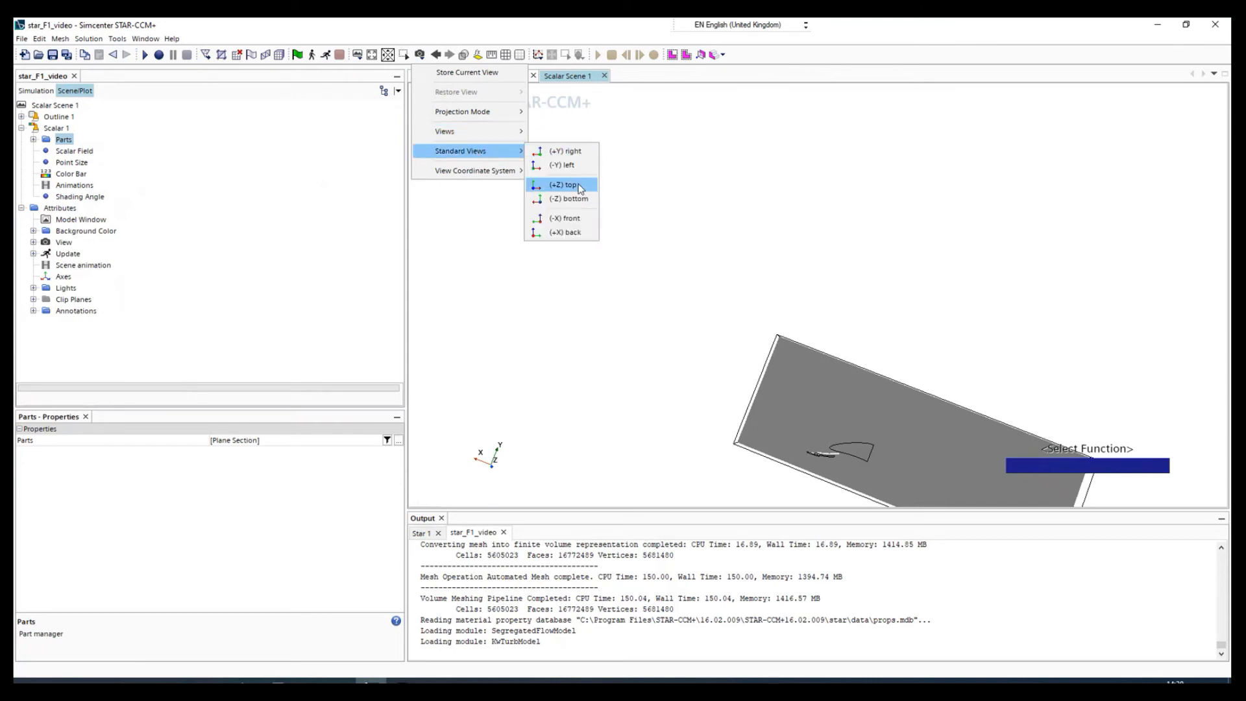
{"action": "left_click", "coordinate": [565, 151]}
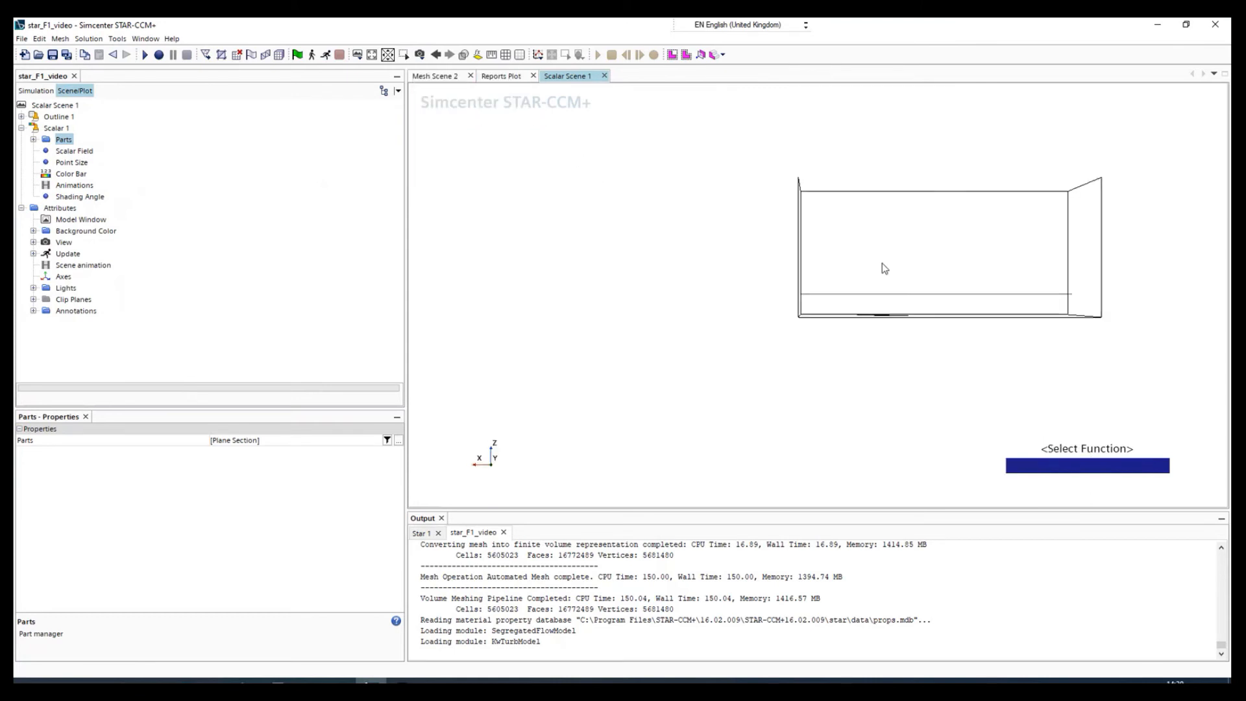
Orient the scalar scene to the +Z view with +Y up, framing the plane section and the wing profile.
{"action": "left_click", "coordinate": [420, 54]}
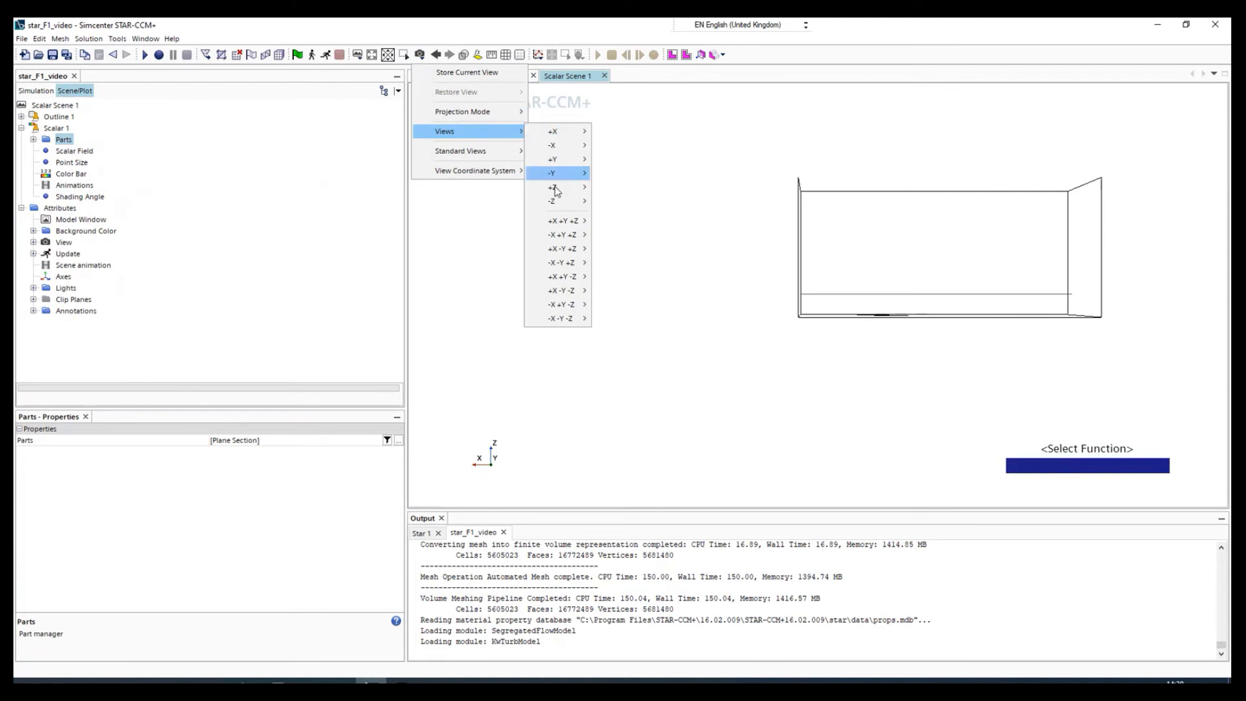
{"action": "mouse_move", "coordinate": [557, 189]}
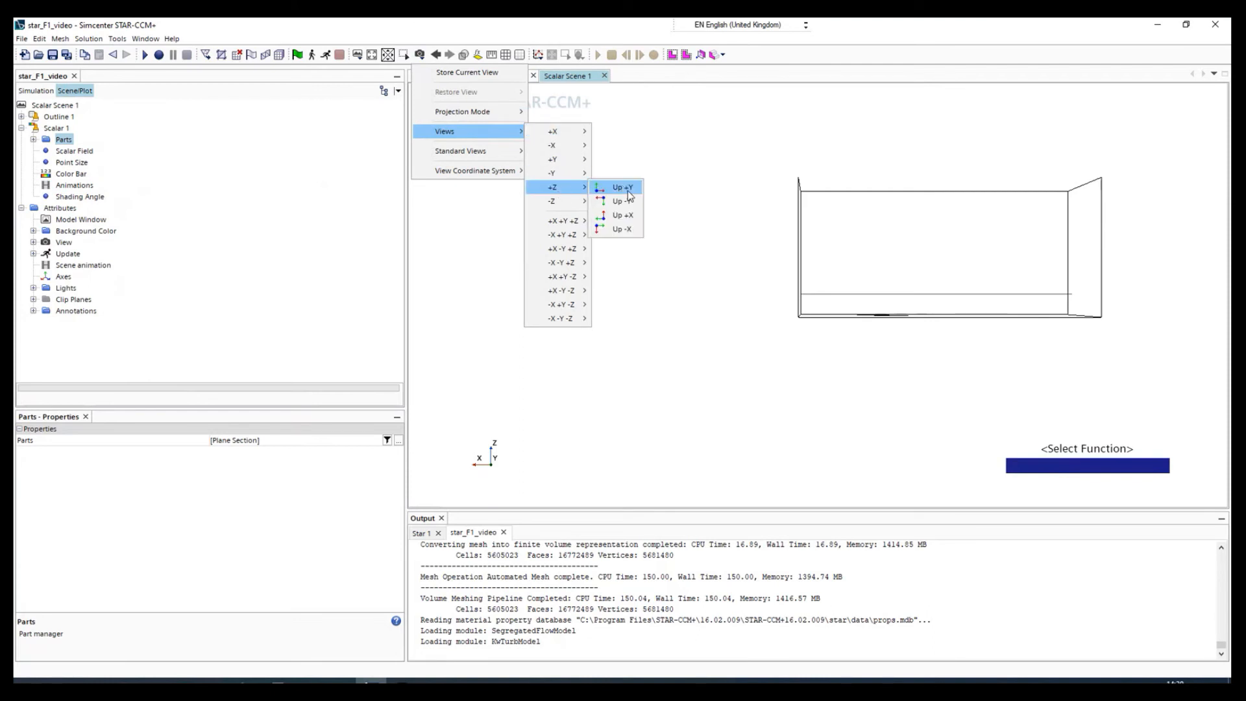
{"action": "left_click", "coordinate": [628, 192]}
{"action": "scroll", "coordinate": [779, 448], "scroll_direction": "up", "scroll_amount": 5}
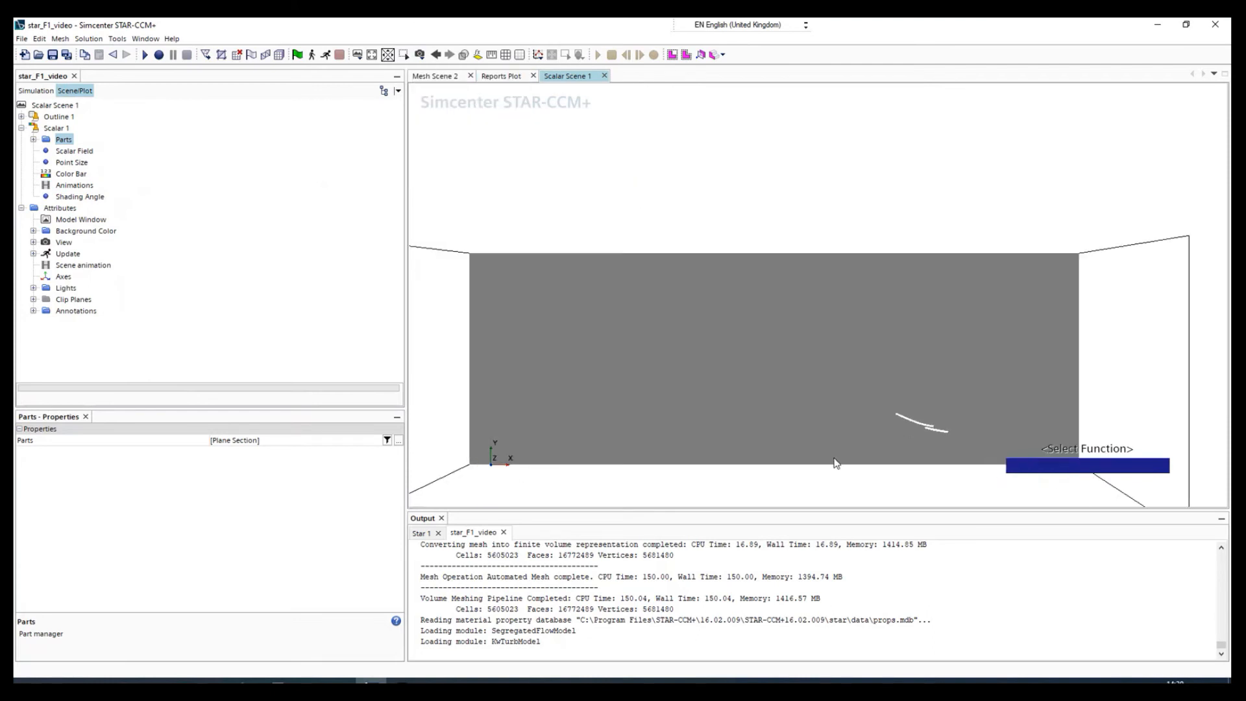
{"action": "scroll", "coordinate": [921, 437], "scroll_direction": "up", "scroll_amount": 3}
{"action": "scroll", "coordinate": [938, 428], "scroll_direction": "down", "scroll_amount": 4}
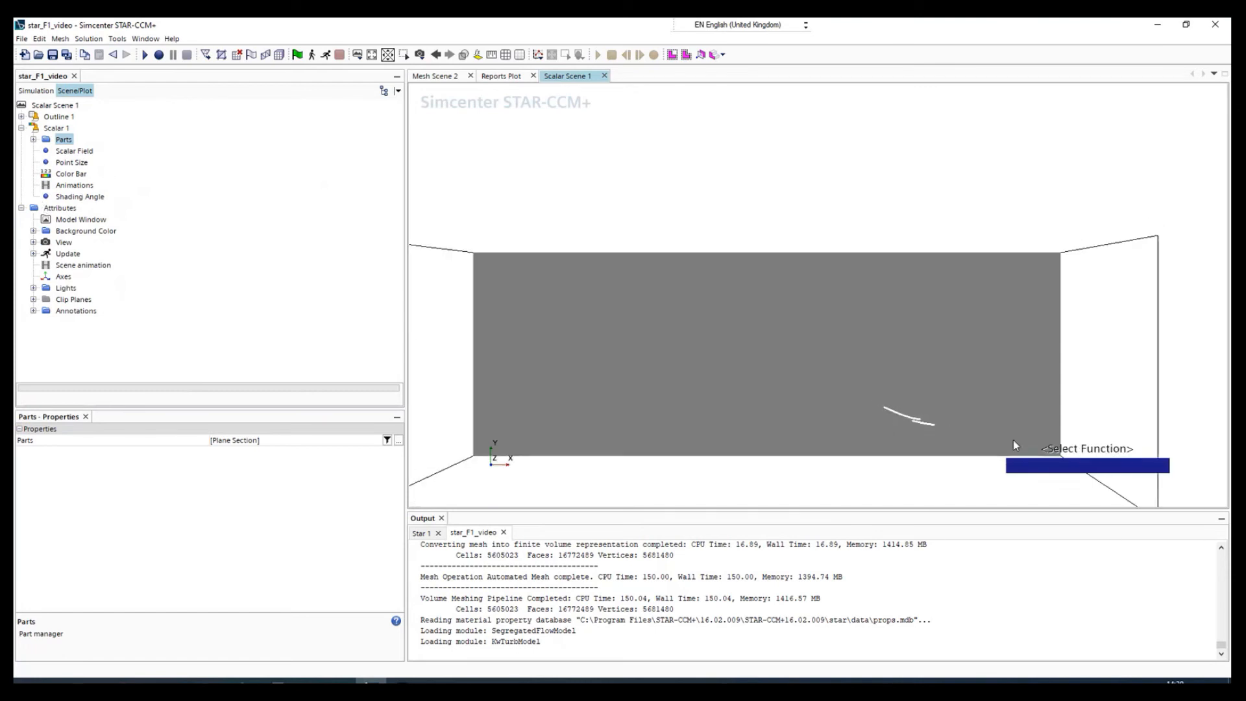
Set the scalar field function of Scalar 1 to the laboratory i component of Velocity in the Lab Reference Frame.
{"action": "left_click", "coordinate": [72, 152]}
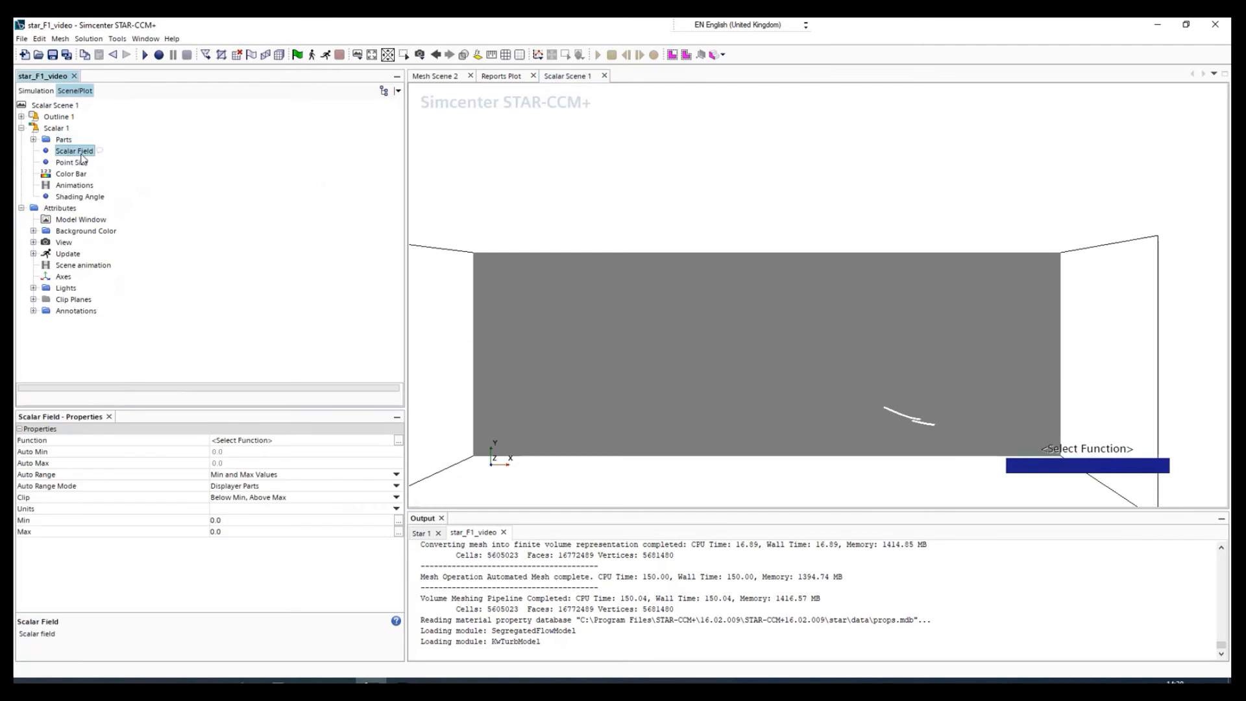
{"action": "left_click", "coordinate": [242, 444]}
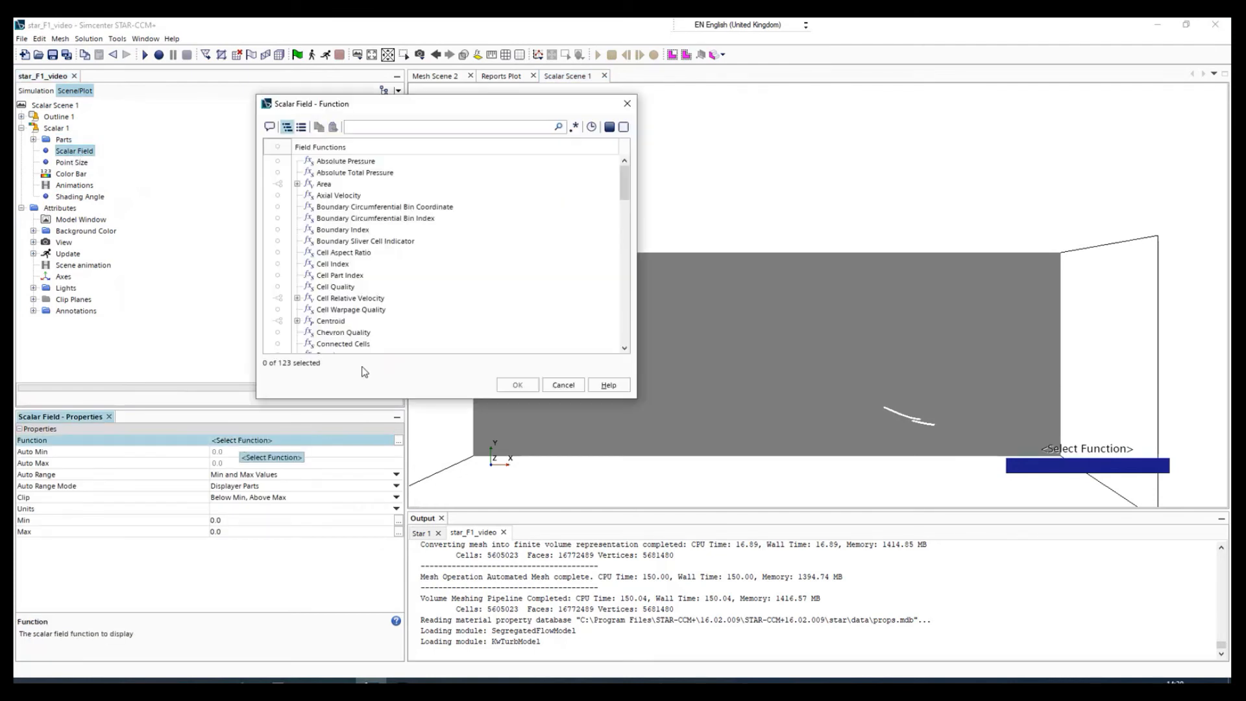
{"action": "scroll", "coordinate": [350, 325], "scroll_direction": "down", "scroll_amount": 20}
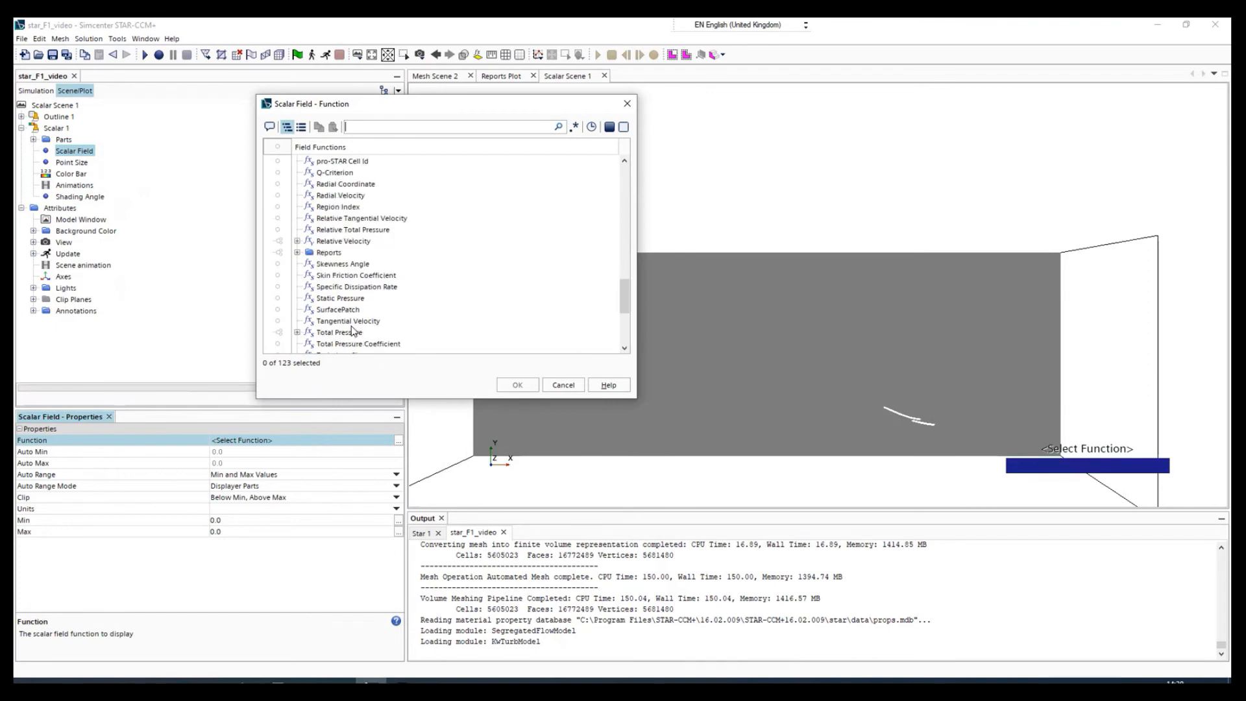
{"action": "left_click", "coordinate": [349, 325]}
{"action": "key", "text": "Up"}
{"action": "key", "text": "Up"}
{"action": "key", "text": "Up"}
{"action": "key", "text": "Up"}
{"action": "key", "text": "Up"}
{"action": "key", "text": "Up"}
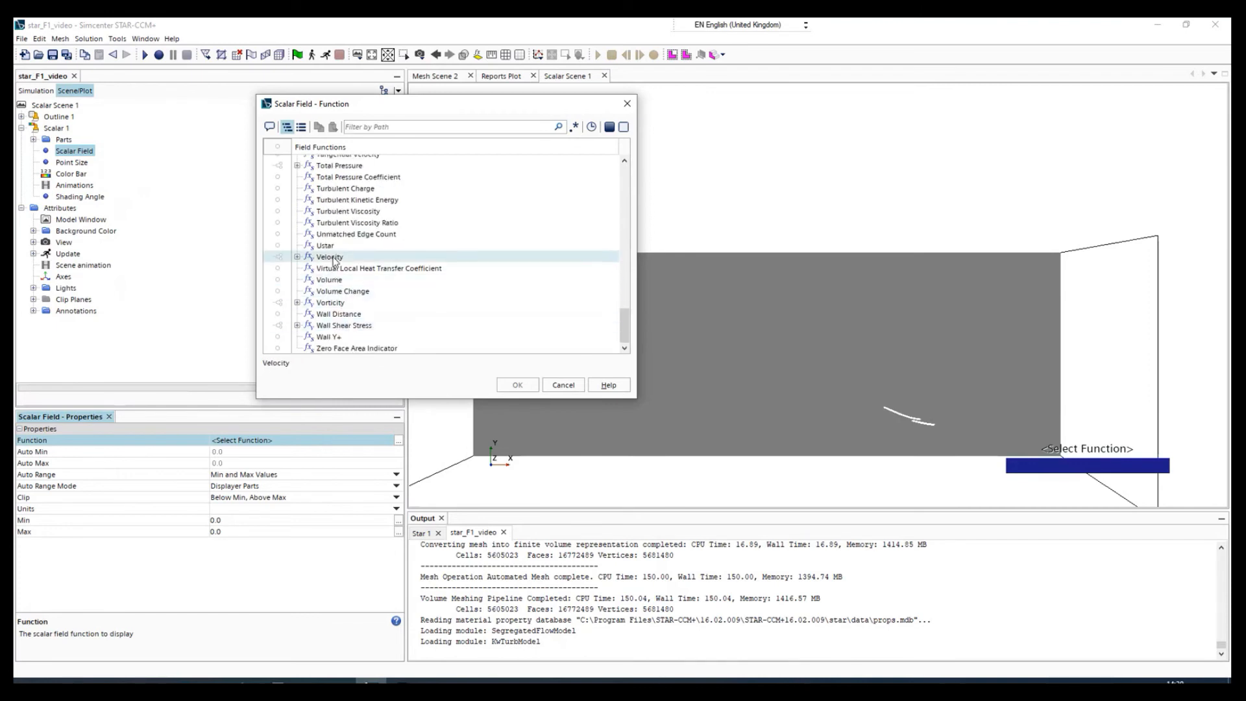
{"action": "left_click", "coordinate": [298, 257]}
{"action": "left_click", "coordinate": [321, 291]}
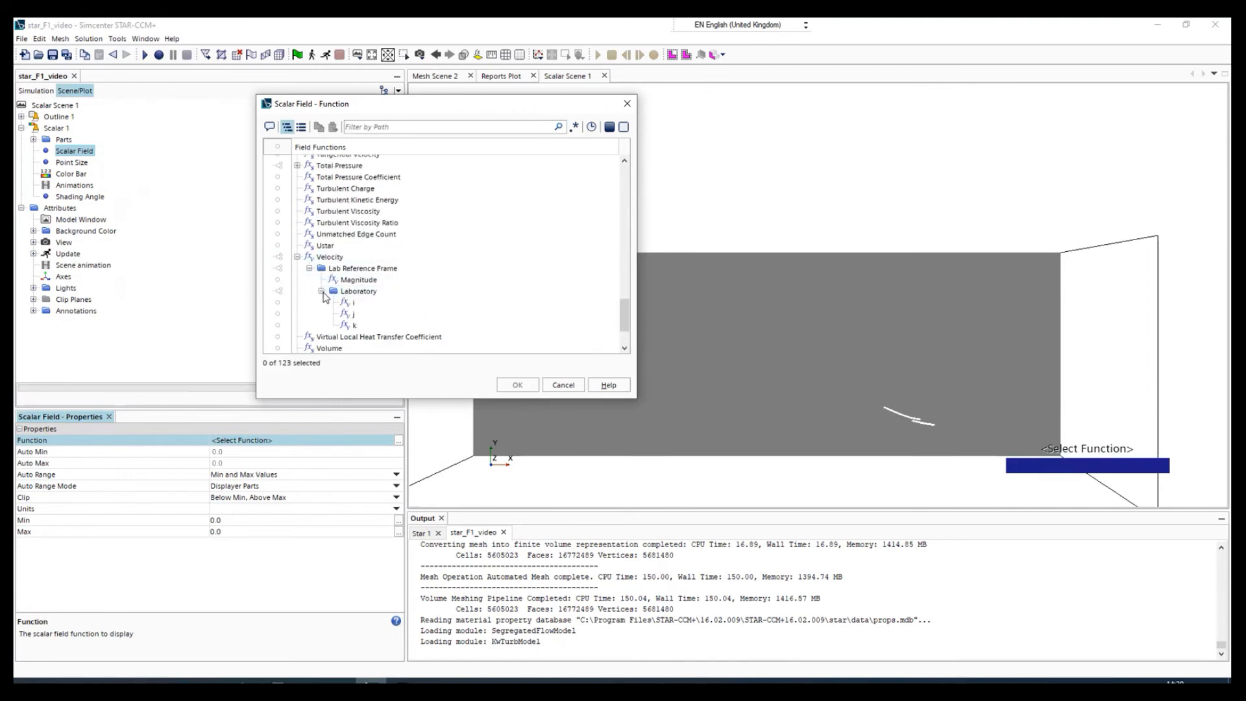
{"action": "left_click", "coordinate": [355, 303]}
{"action": "left_click", "coordinate": [384, 313]}
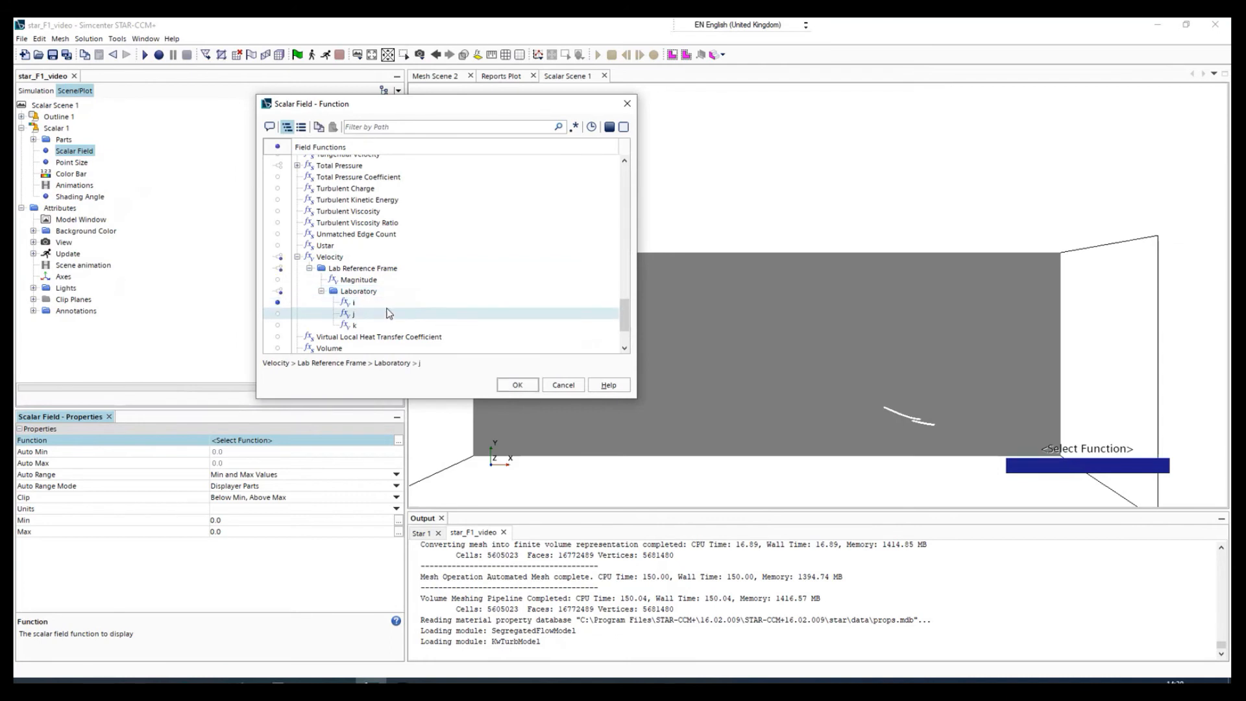
{"action": "left_click", "coordinate": [518, 385]}
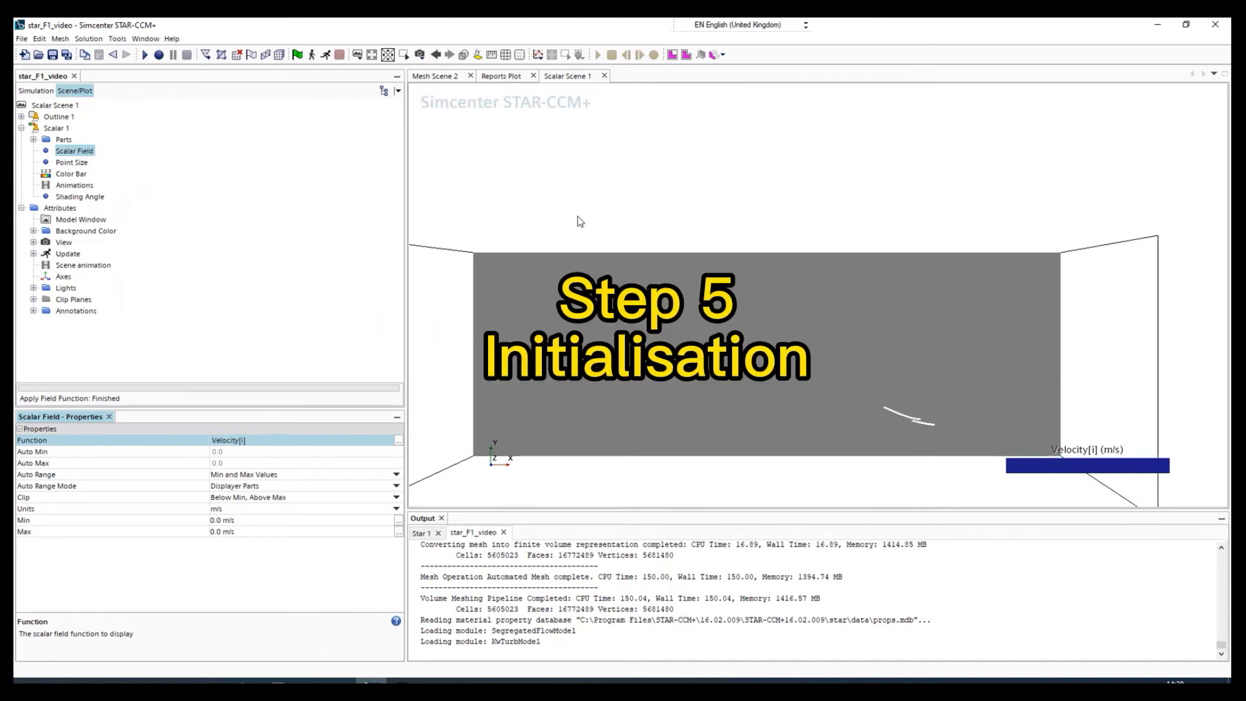
Initialise the solution and start running the simulation.
{"action": "left_click", "coordinate": [36, 90]}
{"action": "left_click", "coordinate": [296, 57]}
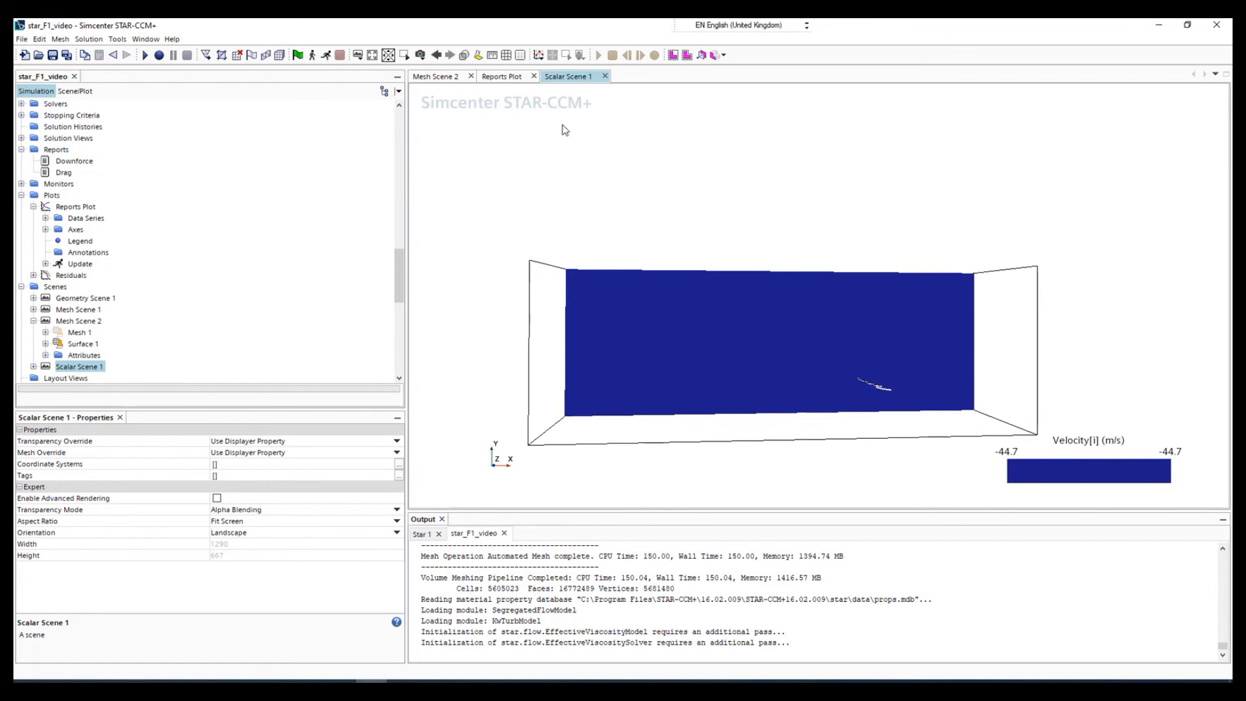
{"action": "left_click", "coordinate": [327, 59]}
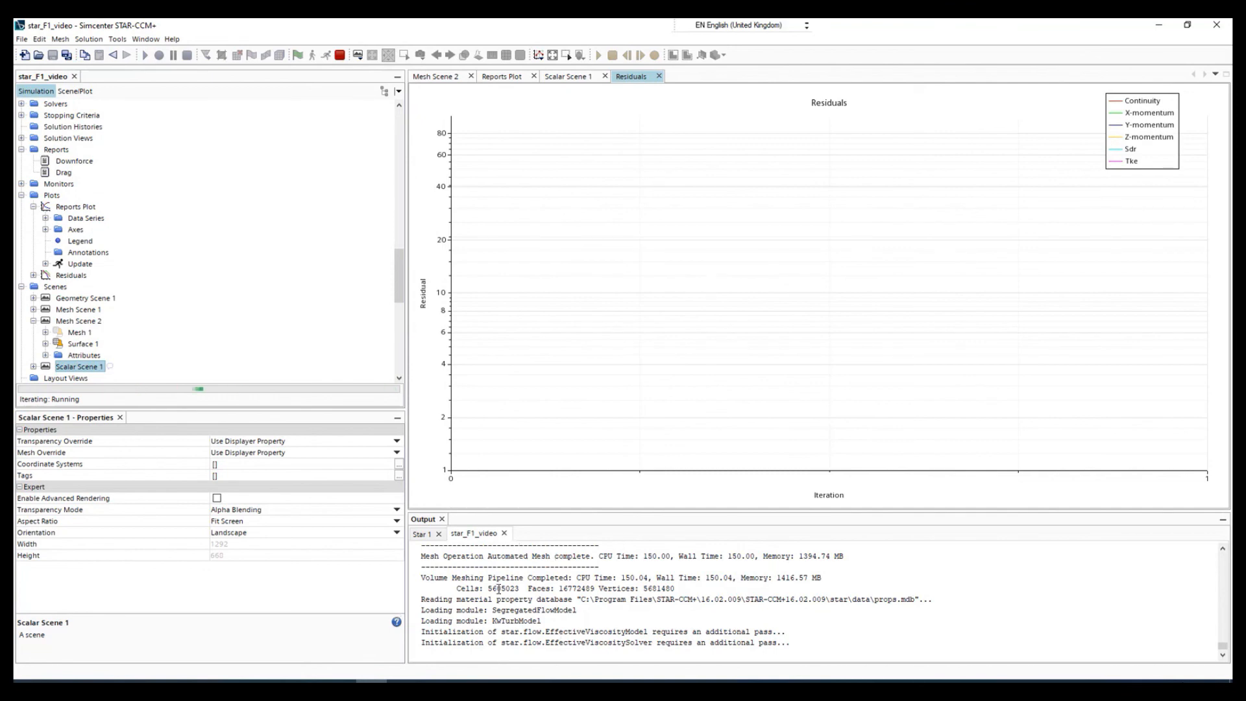
Check the first iteration's residual, downforce and drag values in the solver output and view the Residuals plot.
{"action": "left_click", "coordinate": [424, 533]}
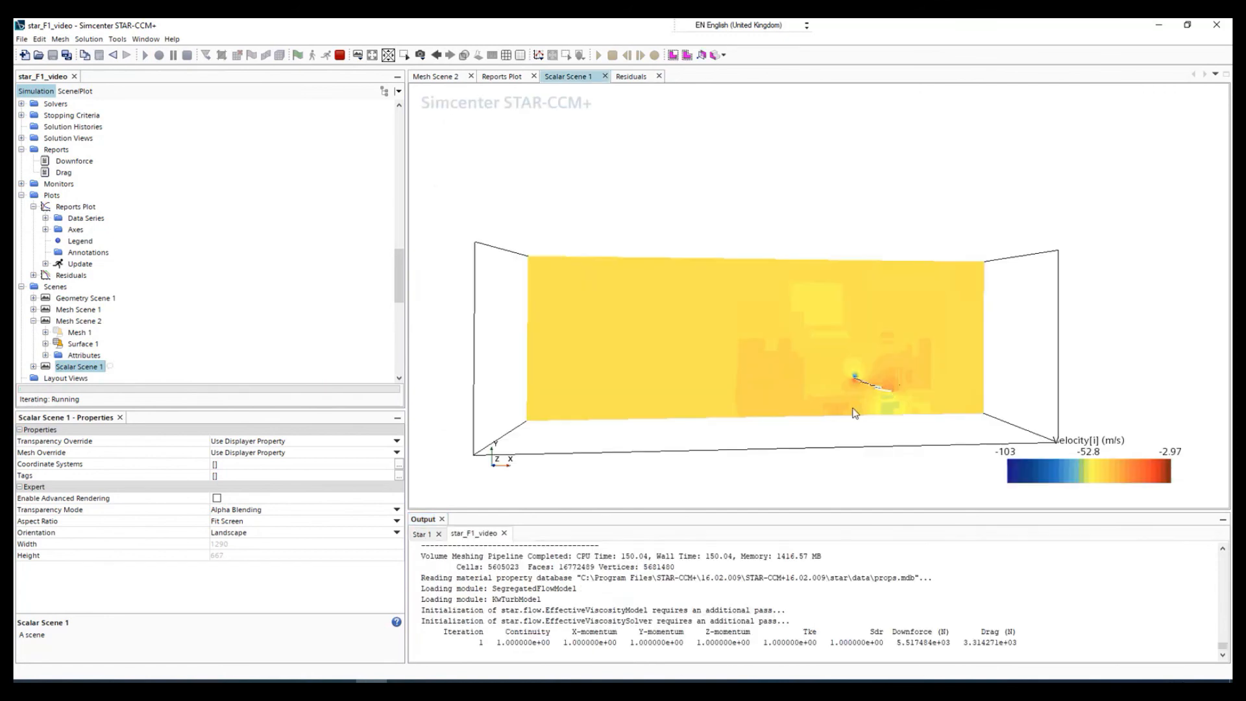
{"action": "left_click_drag", "start_coordinate": [473, 642], "coordinate": [1021, 643]}
{"action": "left_click", "coordinate": [1021, 643]}
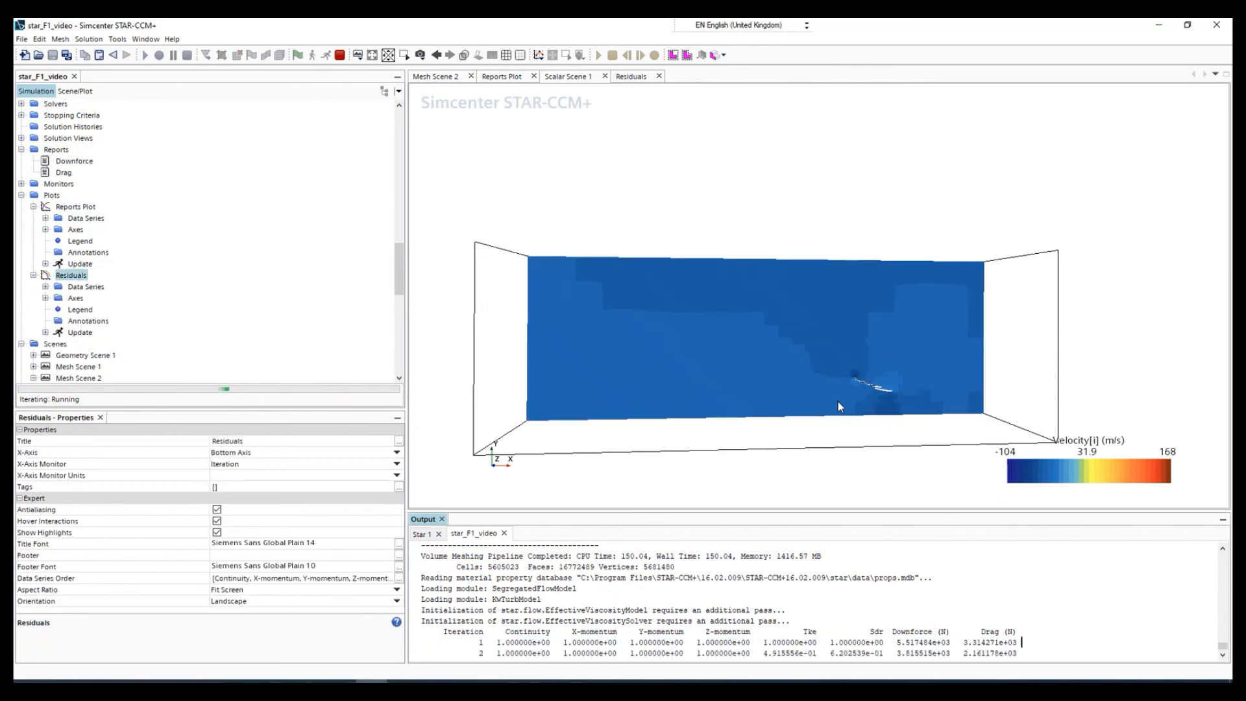
{"action": "left_click", "coordinate": [630, 76]}
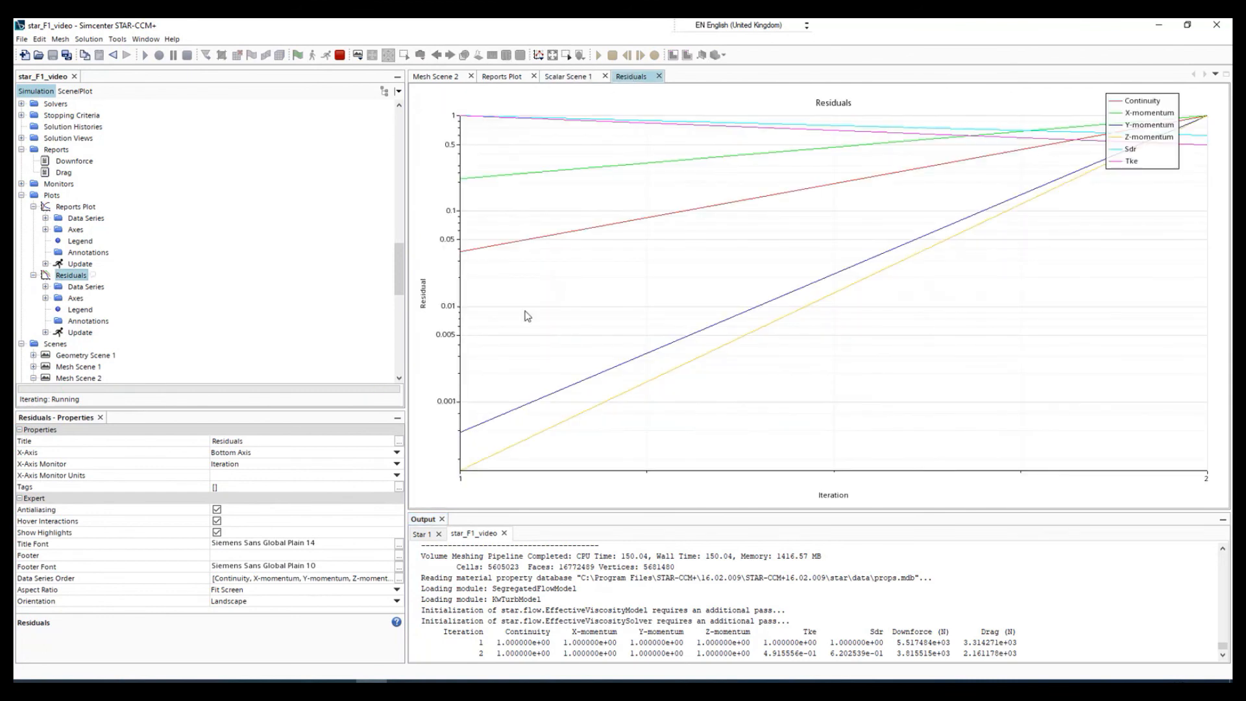
Set the contour style of the Scalar 1 displayer in Scalar Scene 1 to Smooth Filled.
{"action": "left_click", "coordinate": [565, 77]}
{"action": "scroll", "coordinate": [517, 357], "scroll_direction": "up", "scroll_amount": 2}
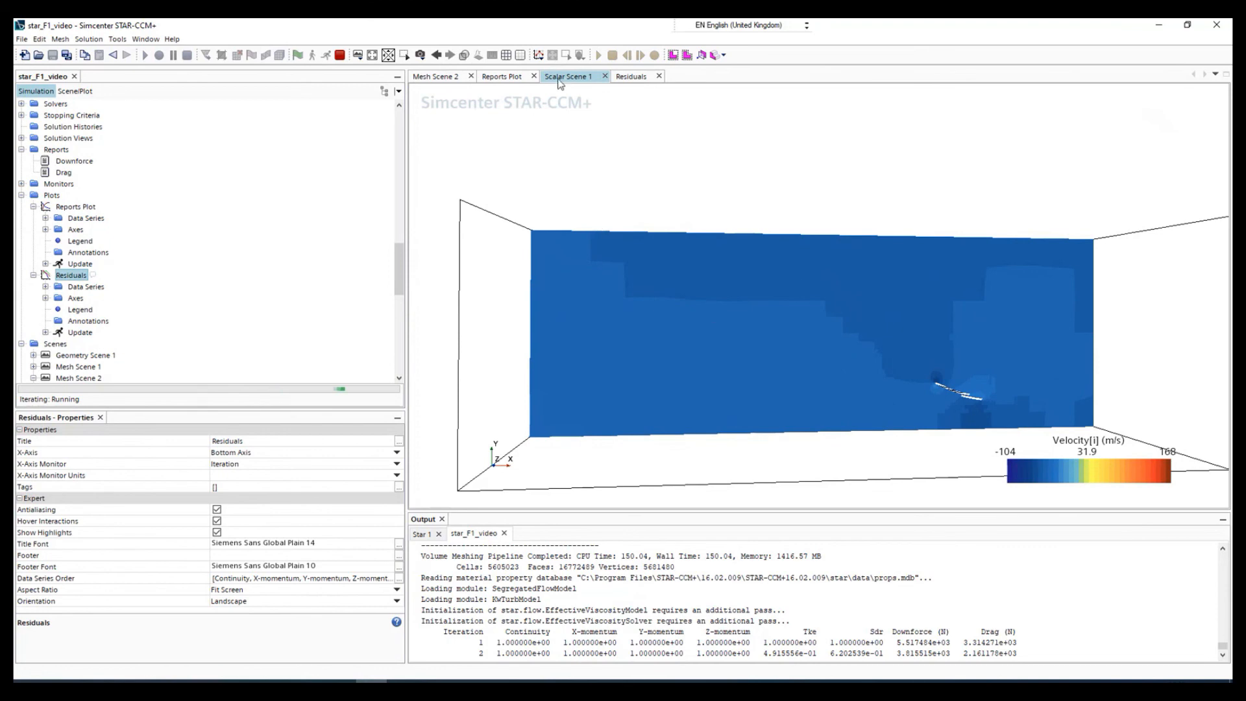
{"action": "left_click", "coordinate": [73, 91]}
{"action": "left_click", "coordinate": [57, 128]}
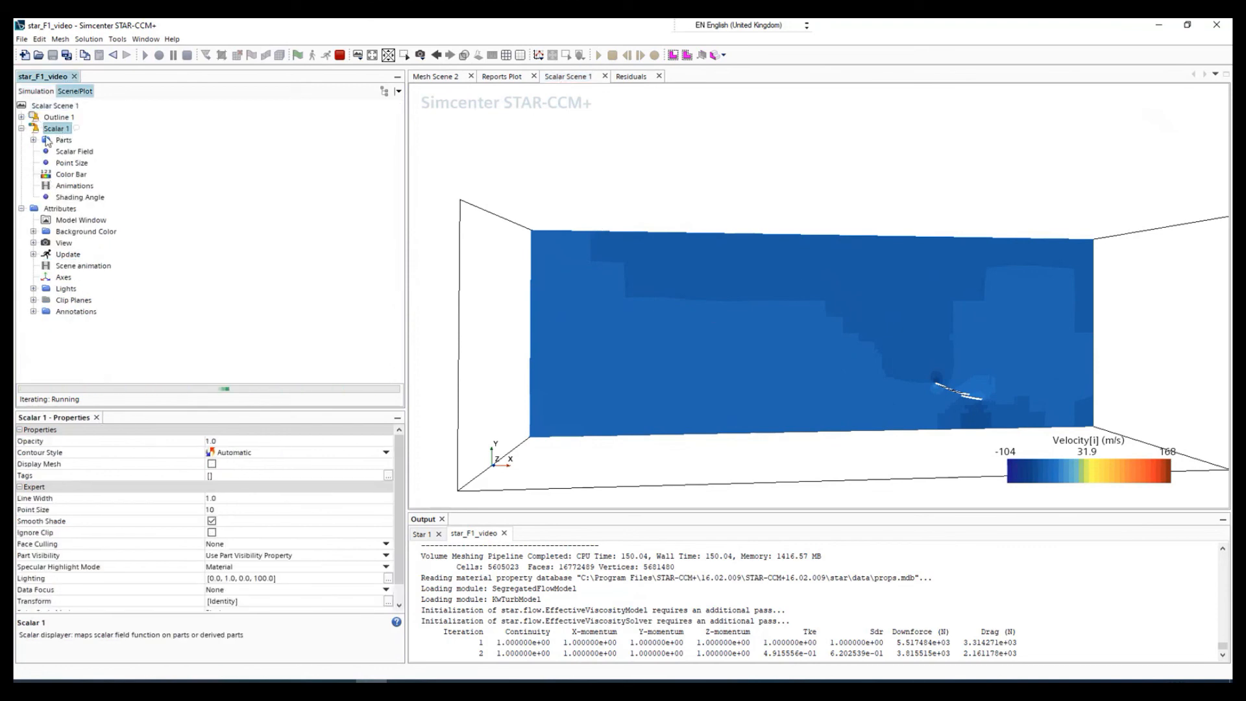
{"action": "left_click", "coordinate": [246, 458]}
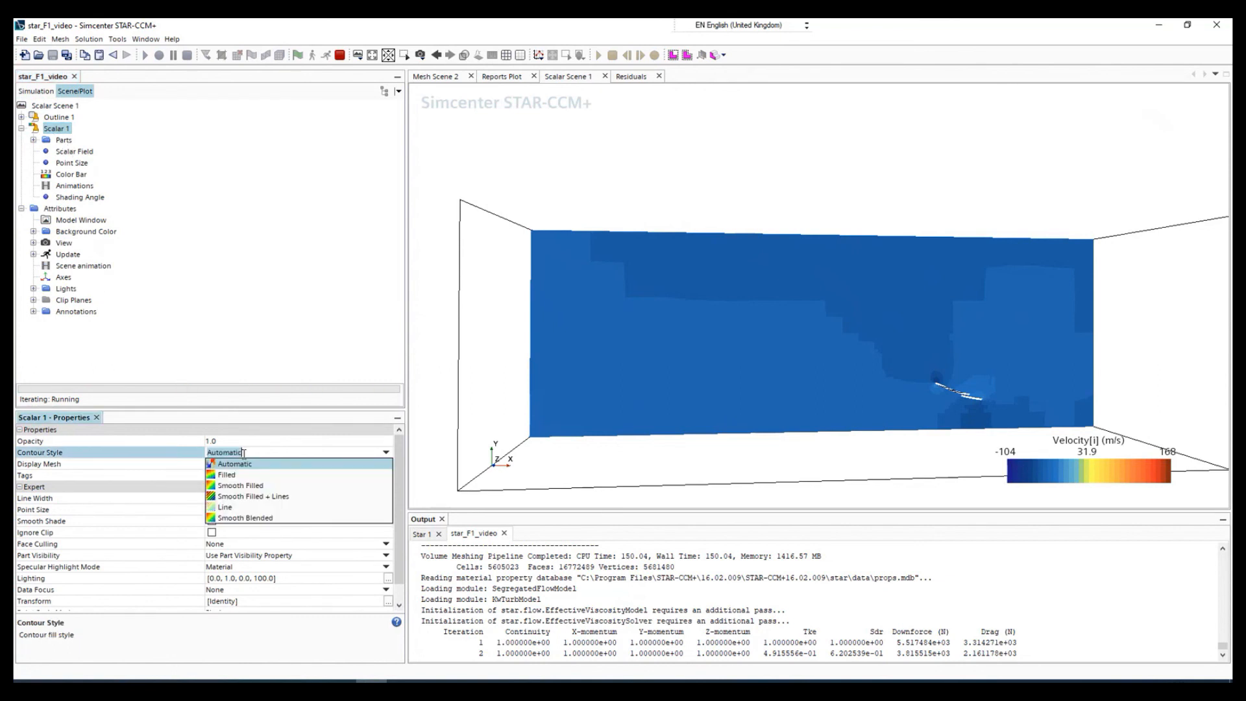
{"action": "left_click", "coordinate": [241, 488]}
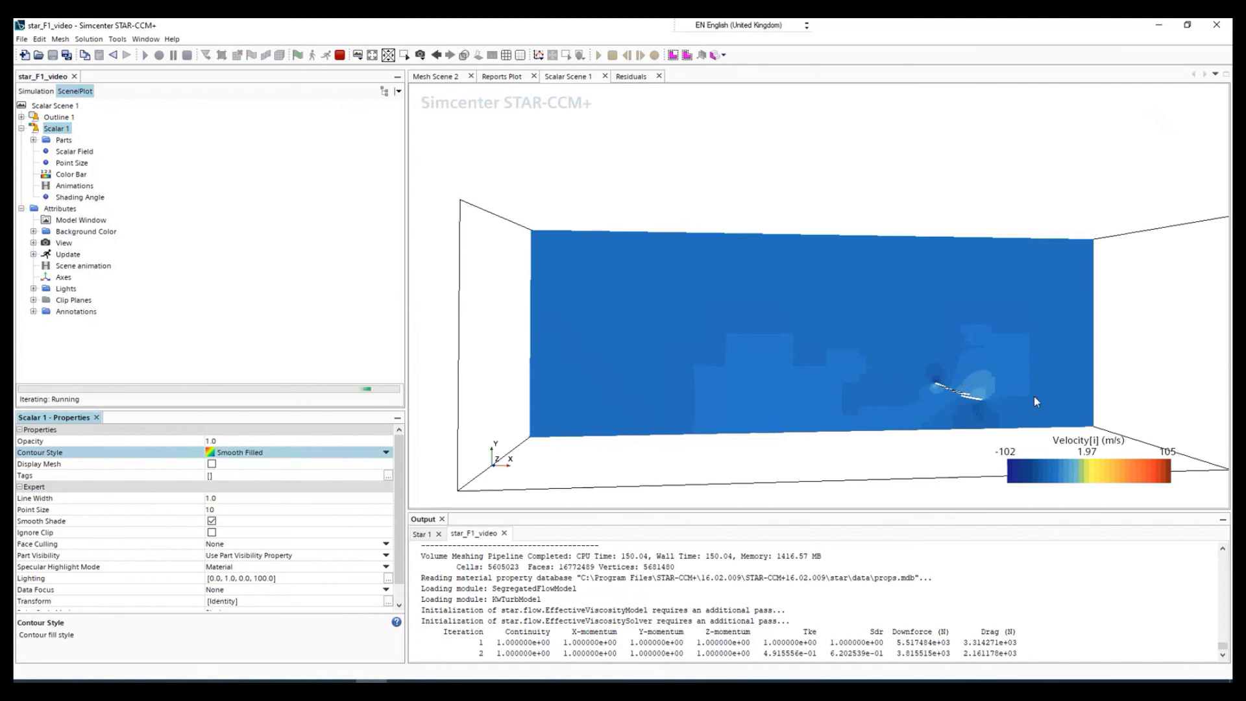
Examine the developing velocity contours around the wing elements and across the domain, and check the Residuals plot.
{"action": "scroll", "coordinate": [1034, 401], "scroll_direction": "up", "scroll_amount": 8}
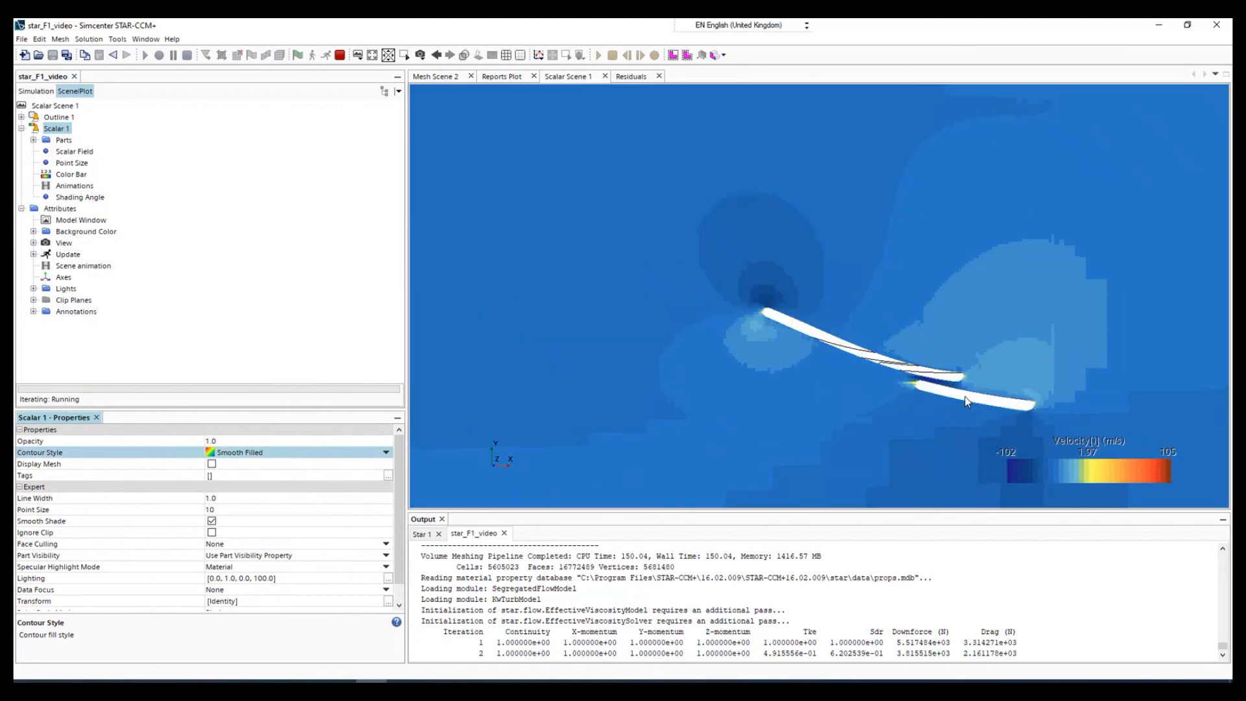
{"action": "scroll", "coordinate": [965, 401], "scroll_direction": "up", "scroll_amount": 5}
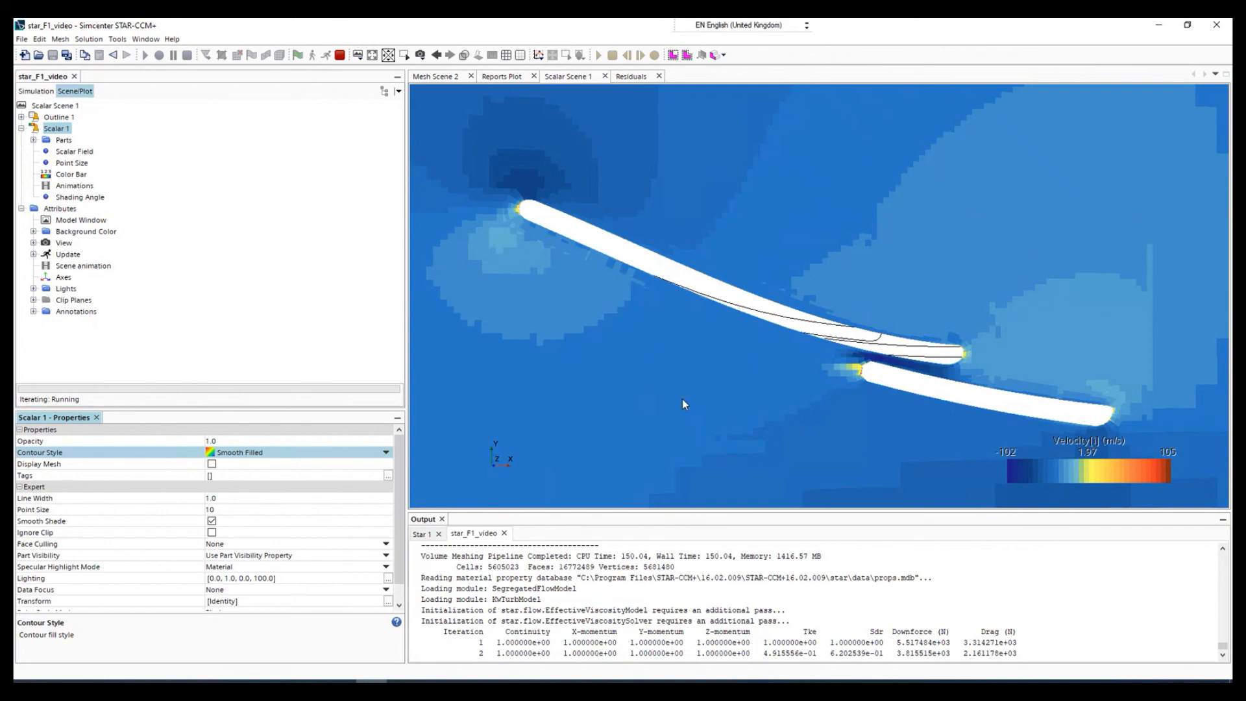
{"action": "scroll", "coordinate": [683, 398], "scroll_direction": "down", "scroll_amount": 5}
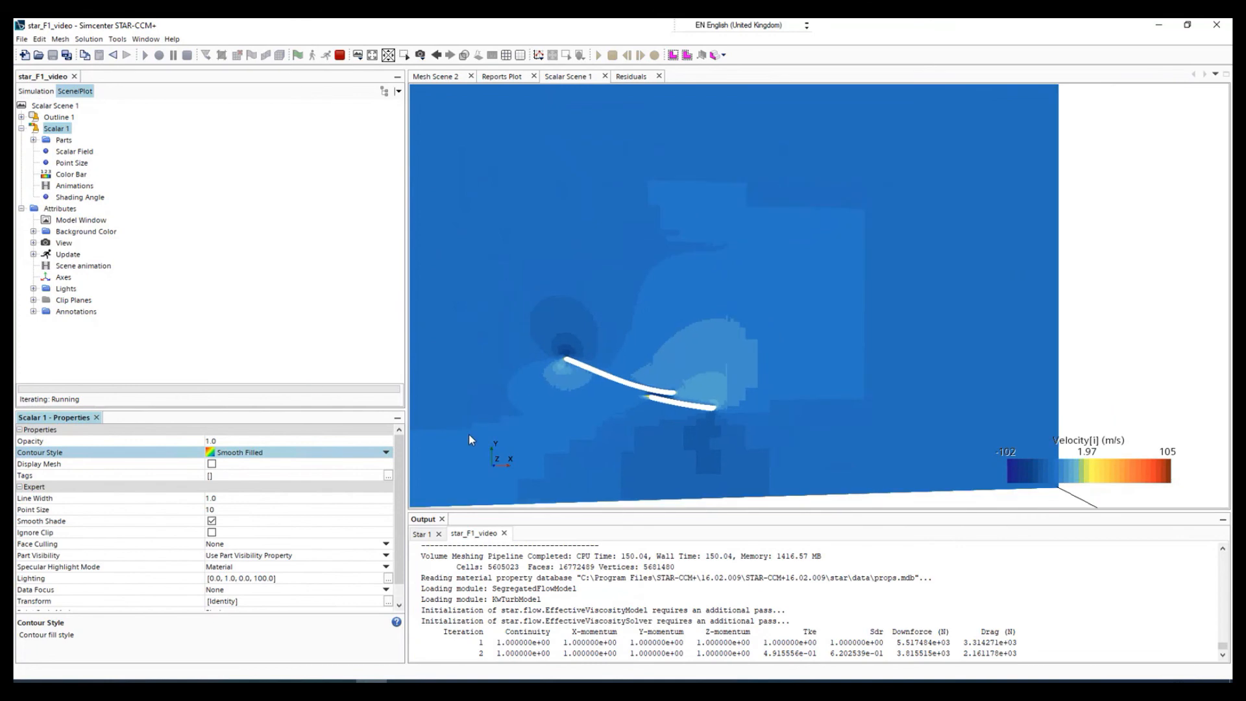
{"action": "scroll", "coordinate": [468, 435], "scroll_direction": "down", "scroll_amount": 3}
{"action": "scroll", "coordinate": [482, 312], "scroll_direction": "down", "scroll_amount": 3}
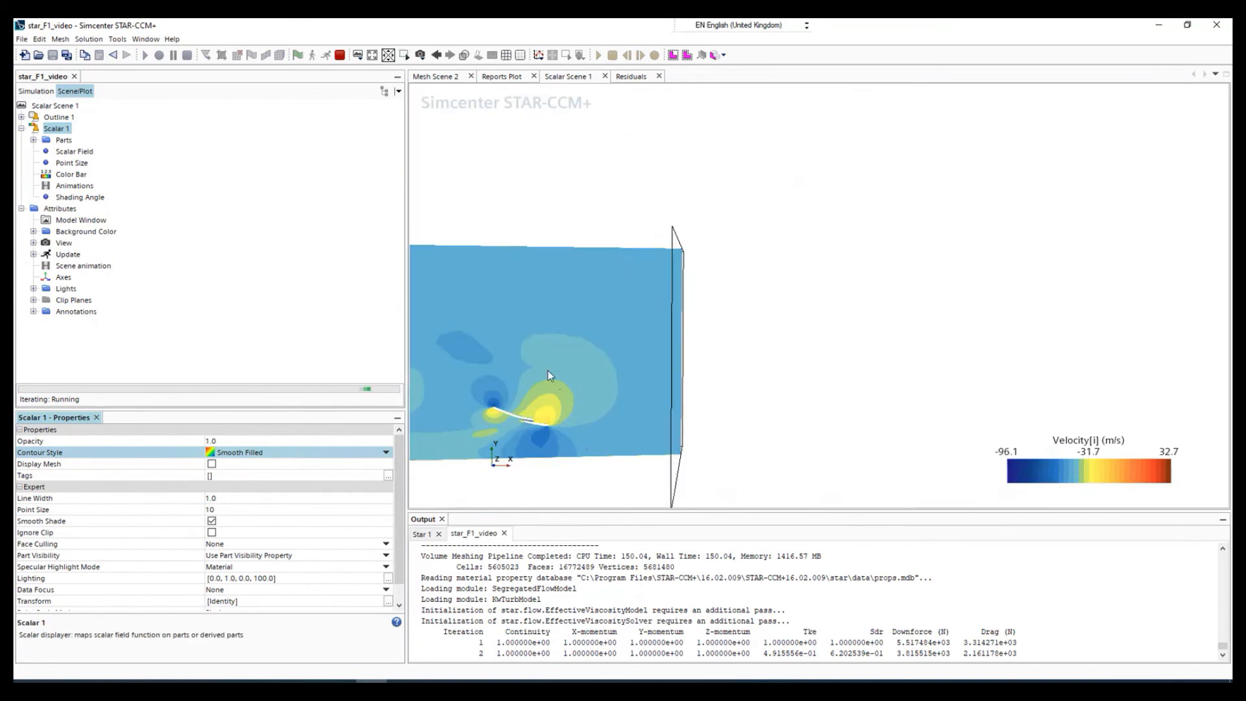
{"action": "scroll", "coordinate": [545, 427], "scroll_direction": "up", "scroll_amount": 10}
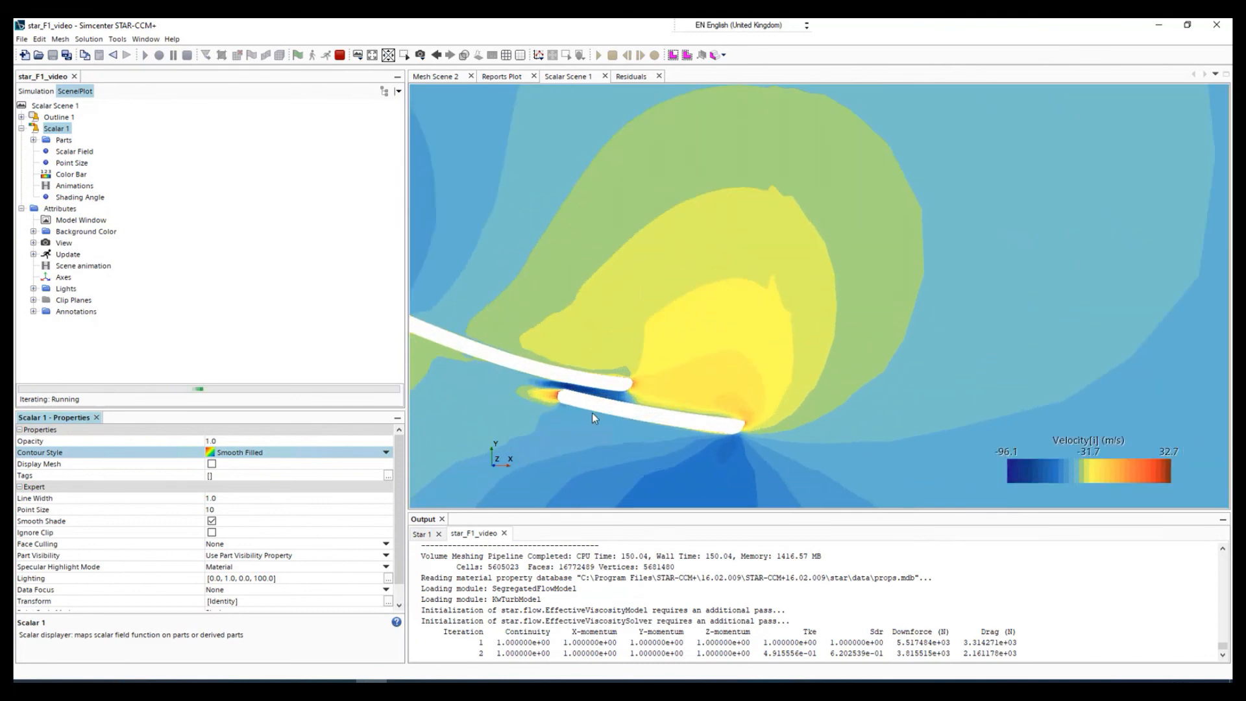
{"action": "left_click", "coordinate": [372, 55]}
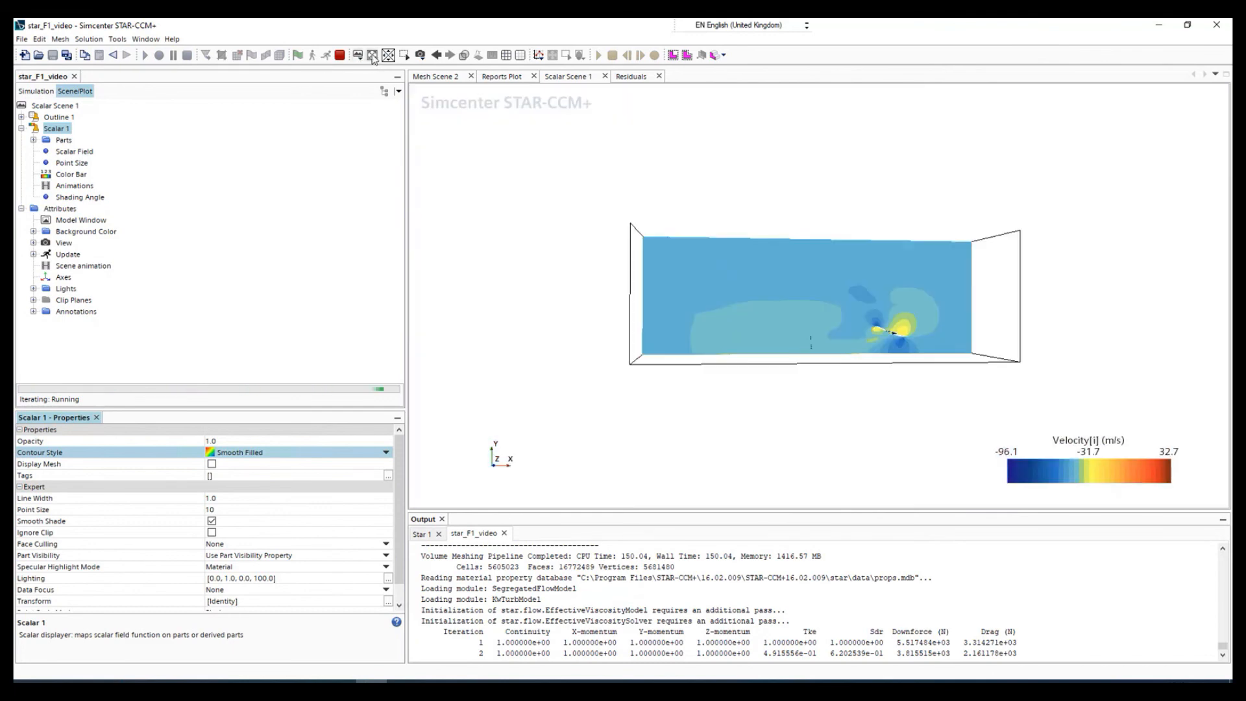
{"action": "scroll", "coordinate": [926, 362], "scroll_direction": "up", "scroll_amount": 4}
{"action": "scroll", "coordinate": [894, 353], "scroll_direction": "up", "scroll_amount": 5}
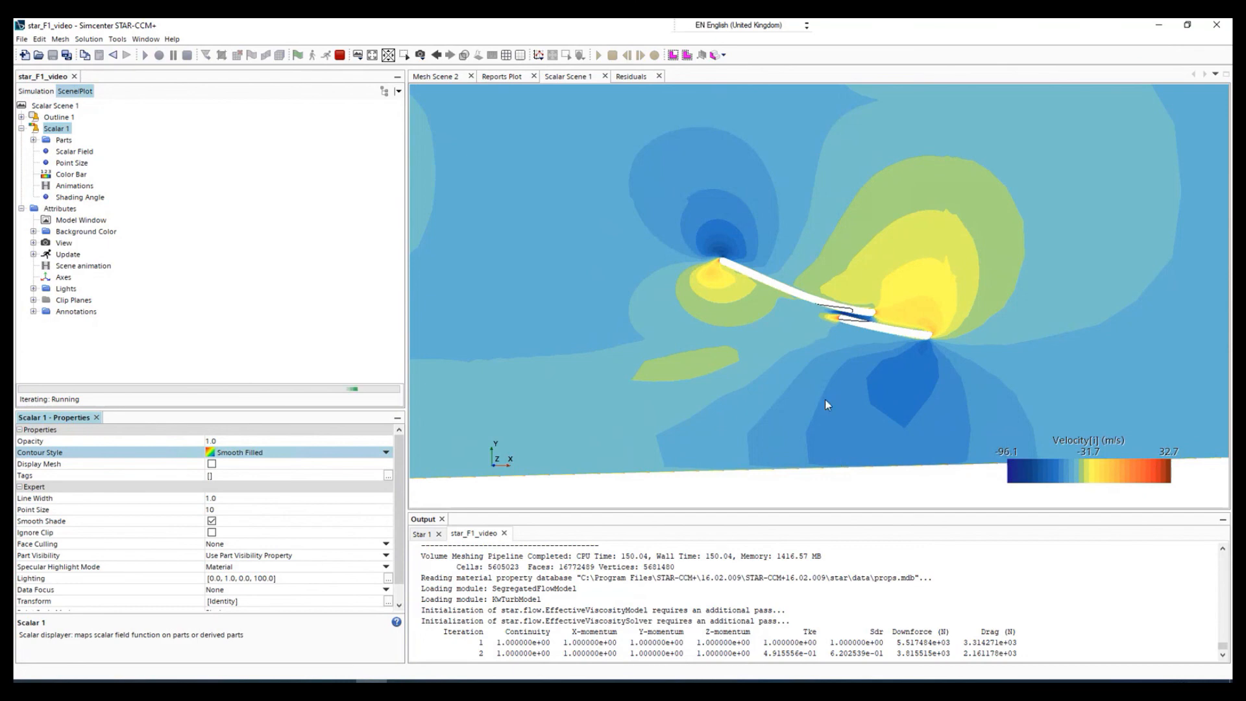
{"action": "scroll", "coordinate": [825, 399], "scroll_direction": "down", "scroll_amount": 6}
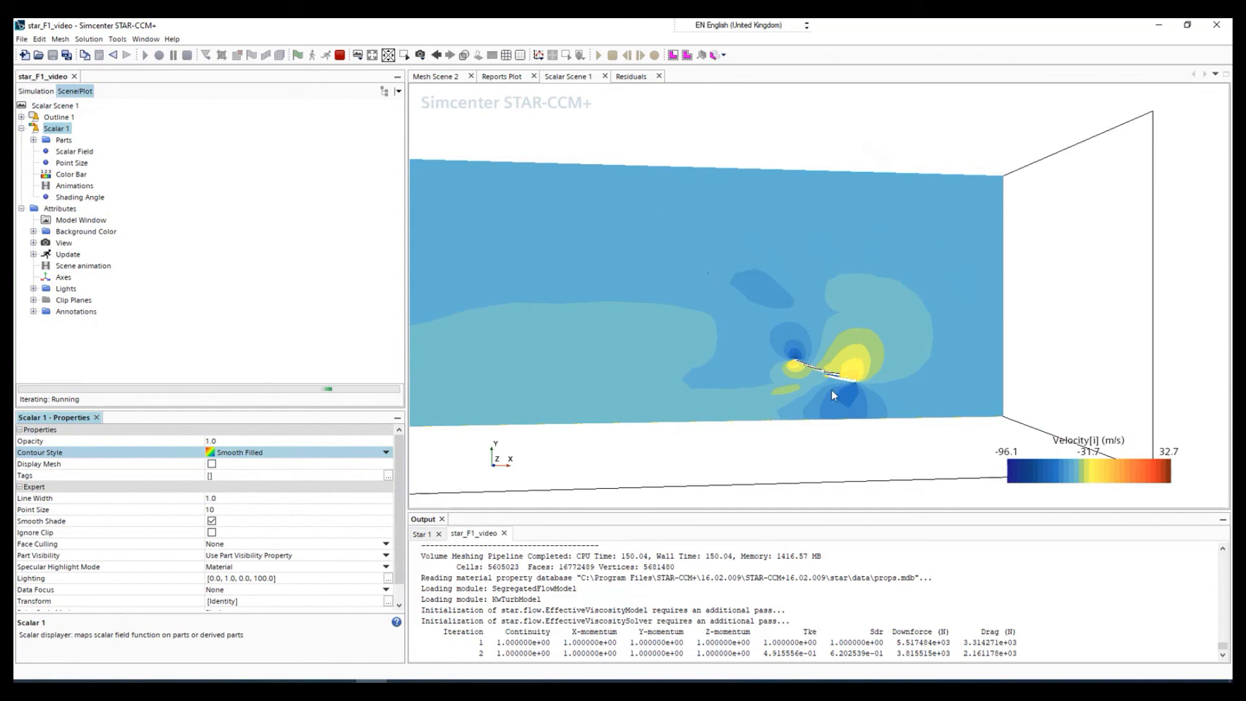
{"action": "scroll", "coordinate": [815, 387], "scroll_direction": "up", "scroll_amount": 6}
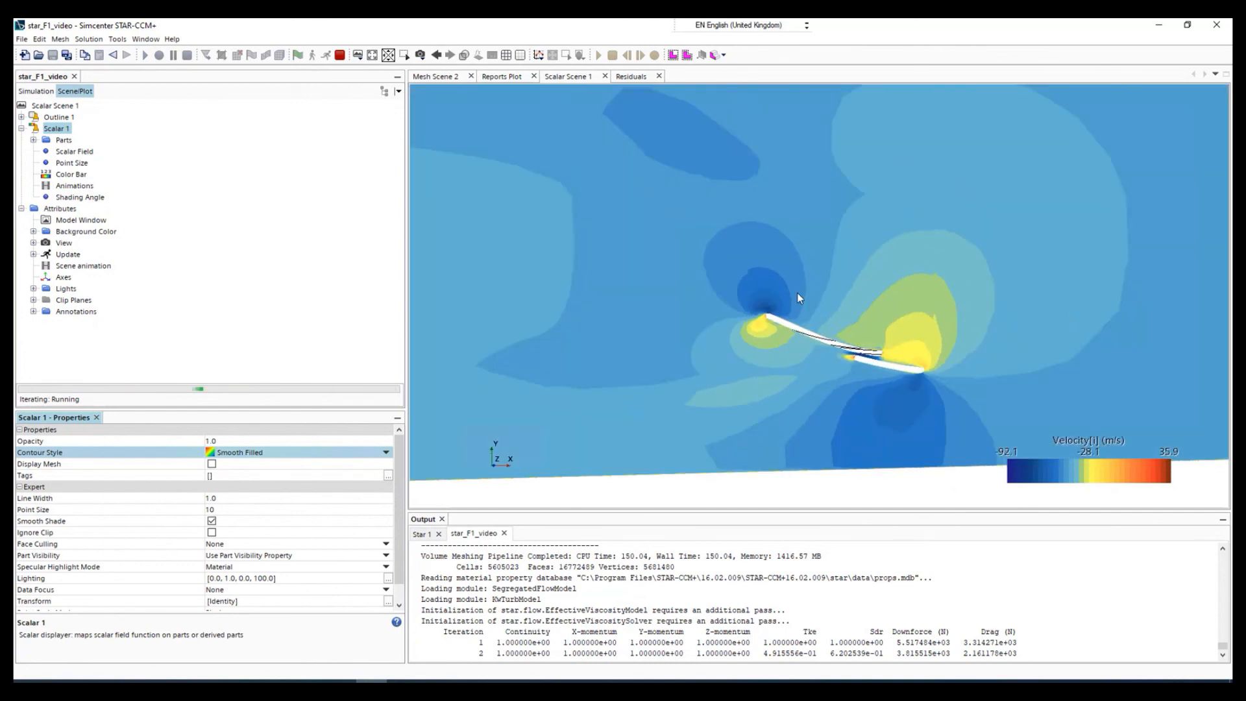
{"action": "scroll", "coordinate": [748, 356], "scroll_direction": "down", "scroll_amount": 6}
{"action": "scroll", "coordinate": [687, 367], "scroll_direction": "down", "scroll_amount": 2}
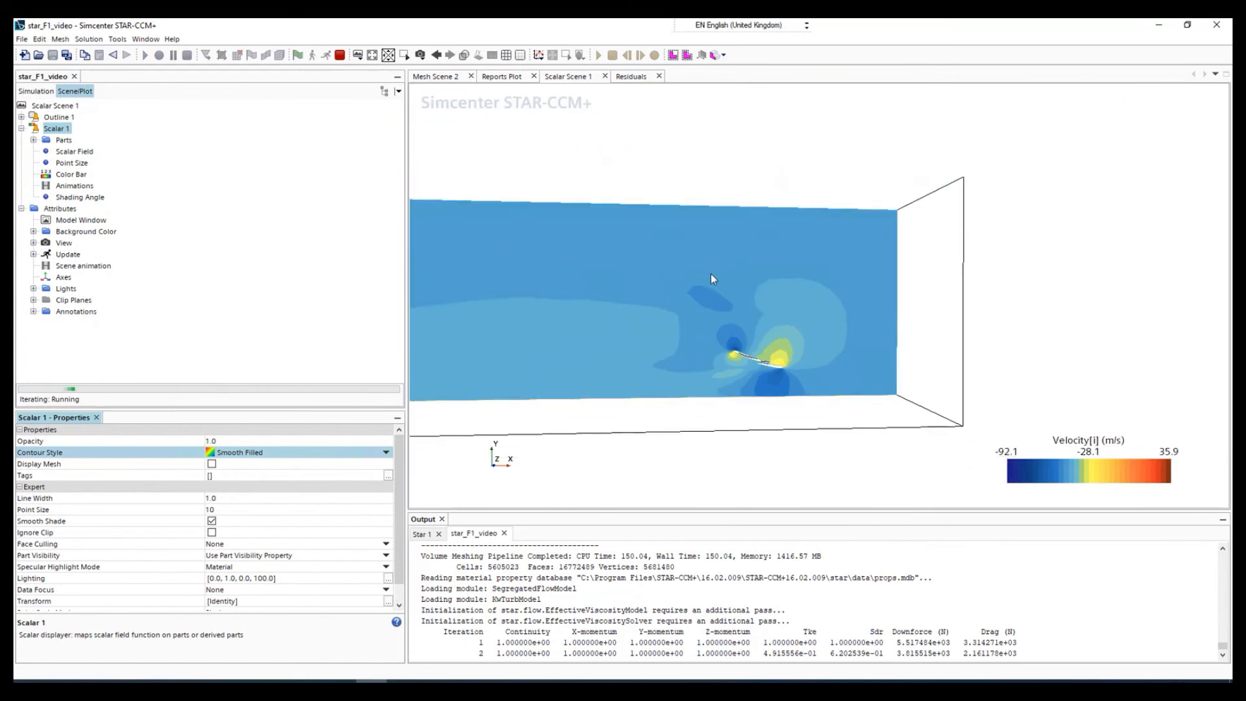
{"action": "left_click", "coordinate": [631, 76]}
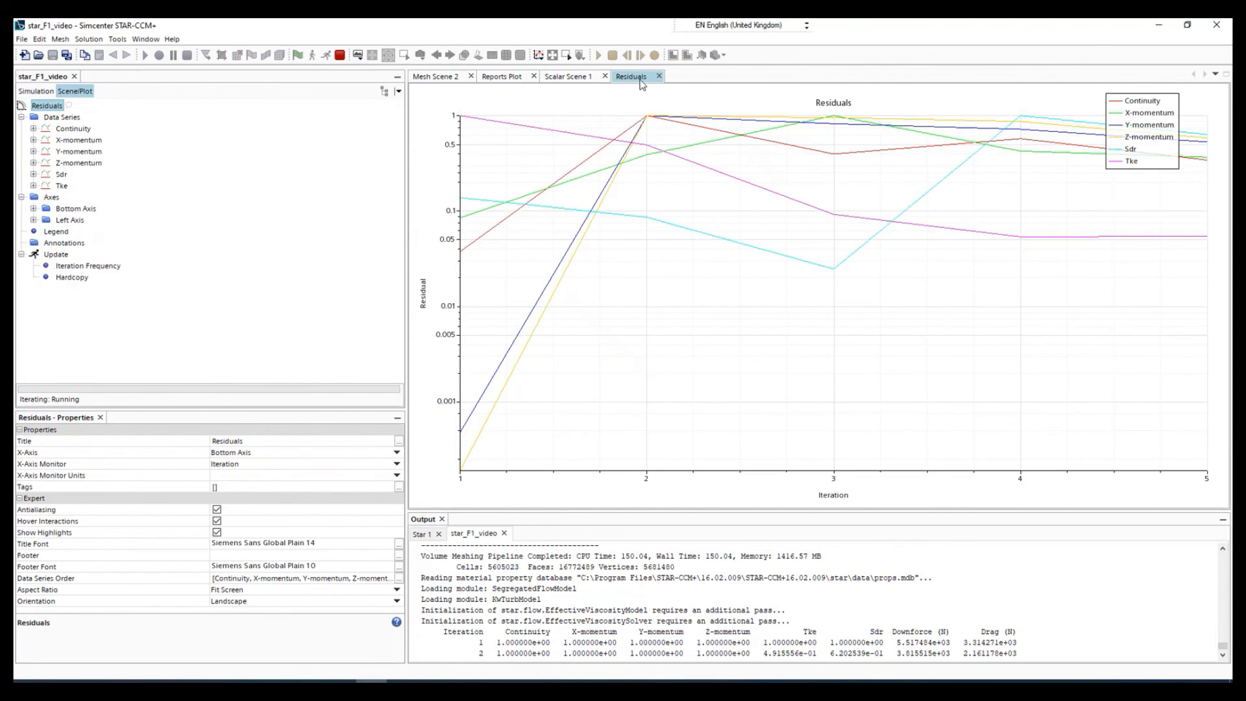
{"action": "left_click", "coordinate": [569, 77]}
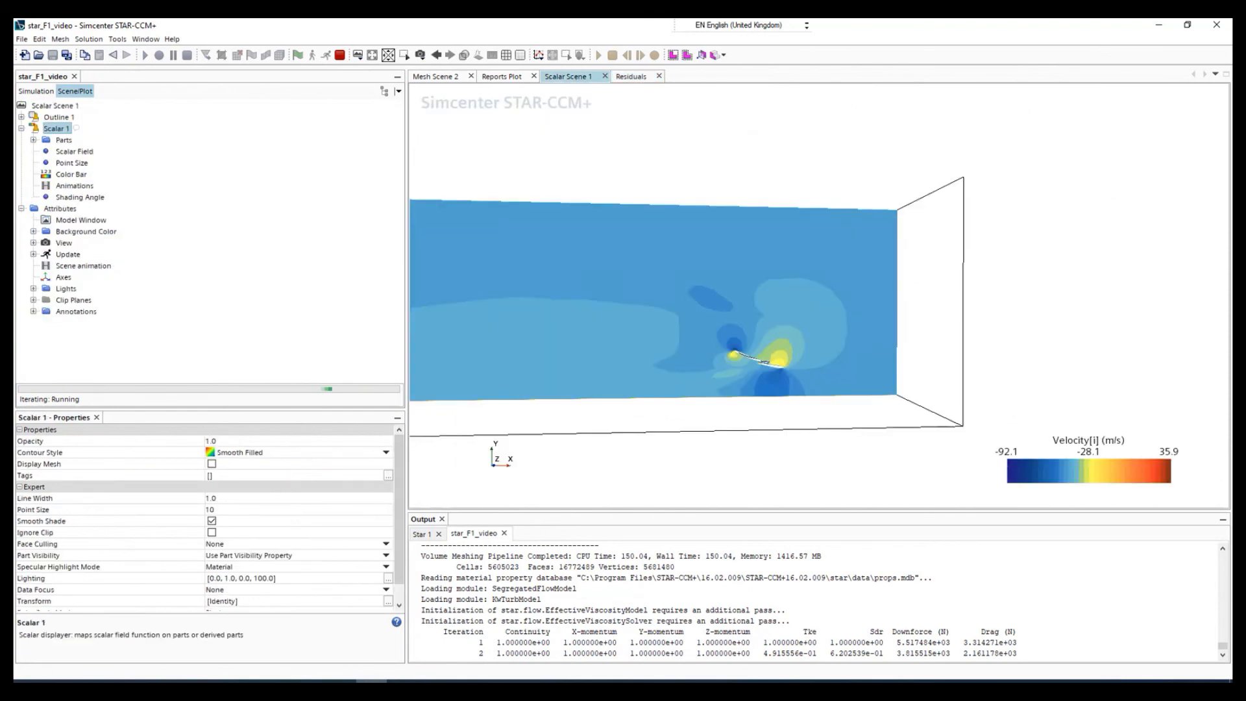